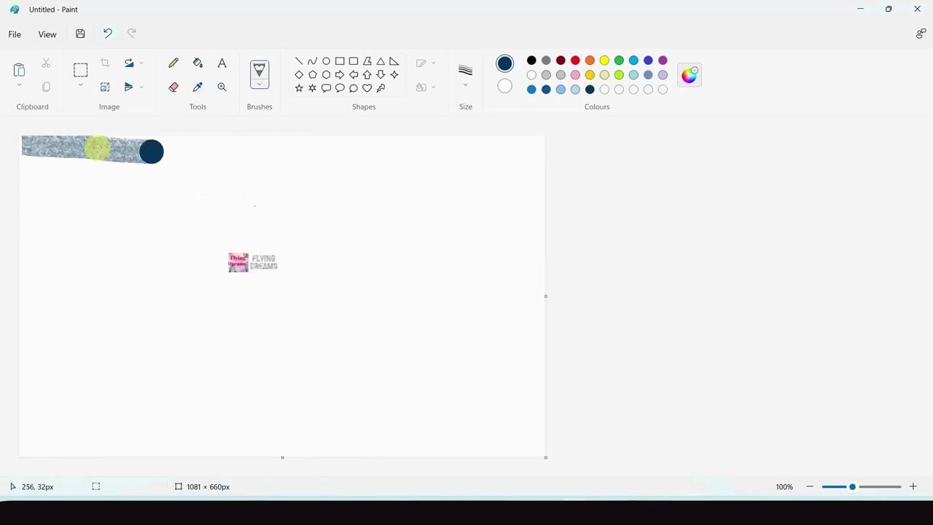
Paint navy bands along the canvas's top and bottom edges, with dark blue strokes just inside them.
mouse_move(337, 140)
left_mouse_down()
mouse_move(62, 141)
mouse_move(479, 153)
mouse_move(402, 139)
mouse_move(258, 145)
mouse_move(535, 165)
mouse_move(389, 134)
mouse_move(168, 153)
mouse_move(79, 134)
mouse_move(13, 151)
mouse_move(539, 172)
left_mouse_up()
mouse_move(22, 433)
left_mouse_down()
mouse_move(238, 448)
mouse_move(543, 429)
mouse_move(413, 442)
mouse_move(560, 451)
mouse_move(9, 433)
mouse_move(33, 450)
mouse_move(22, 452)
mouse_move(114, 452)
mouse_move(26, 446)
mouse_move(359, 445)
mouse_move(29, 428)
mouse_move(260, 443)
mouse_move(536, 427)
mouse_move(535, 442)
mouse_move(541, 434)
mouse_move(93, 422)
mouse_move(172, 435)
left_mouse_up()
left_click(546, 88)
left_click_drag(28, 184, 9, 173)
mouse_move(82, 171)
left_mouse_down()
mouse_move(558, 206)
mouse_move(454, 170)
mouse_move(360, 173)
mouse_move(293, 145)
mouse_move(439, 197)
mouse_move(13, 176)
mouse_move(543, 219)
left_mouse_up()
mouse_move(29, 397)
left_mouse_down()
mouse_move(191, 412)
mouse_move(481, 405)
mouse_move(543, 421)
mouse_move(363, 402)
mouse_move(537, 375)
mouse_move(330, 426)
mouse_move(190, 419)
mouse_move(520, 380)
mouse_move(25, 369)
mouse_move(59, 397)
mouse_move(433, 386)
mouse_move(537, 212)
mouse_move(538, 331)
mouse_move(527, 245)
mouse_move(220, 356)
left_mouse_up()
Fill the rest of the canvas with oval brush strokes in progressively lighter blues, ending with the palest blue in the centre.
mouse_move(4, 315)
left_mouse_down()
mouse_move(44, 257)
mouse_move(4, 282)
mouse_move(57, 373)
mouse_move(274, 371)
left_mouse_up()
mouse_move(53, 211)
left_mouse_down()
mouse_move(475, 234)
mouse_move(256, 365)
left_mouse_up()
mouse_move(148, 191)
left_mouse_down()
mouse_move(25, 242)
mouse_move(65, 350)
left_mouse_up()
mouse_move(60, 233)
left_mouse_down()
mouse_move(25, 267)
mouse_move(354, 342)
mouse_move(398, 331)
left_mouse_up()
mouse_move(295, 354)
left_mouse_down()
mouse_move(507, 267)
mouse_move(510, 250)
mouse_move(502, 237)
mouse_move(444, 226)
mouse_move(184, 356)
mouse_move(241, 371)
mouse_move(109, 357)
mouse_move(120, 219)
mouse_move(76, 347)
mouse_move(42, 254)
mouse_move(12, 298)
mouse_move(188, 211)
mouse_move(327, 333)
mouse_move(423, 231)
mouse_move(394, 215)
mouse_move(475, 279)
mouse_move(189, 223)
mouse_move(148, 314)
mouse_move(80, 333)
mouse_move(287, 300)
mouse_move(88, 310)
mouse_move(198, 189)
mouse_move(538, 270)
left_mouse_up()
left_click(560, 89)
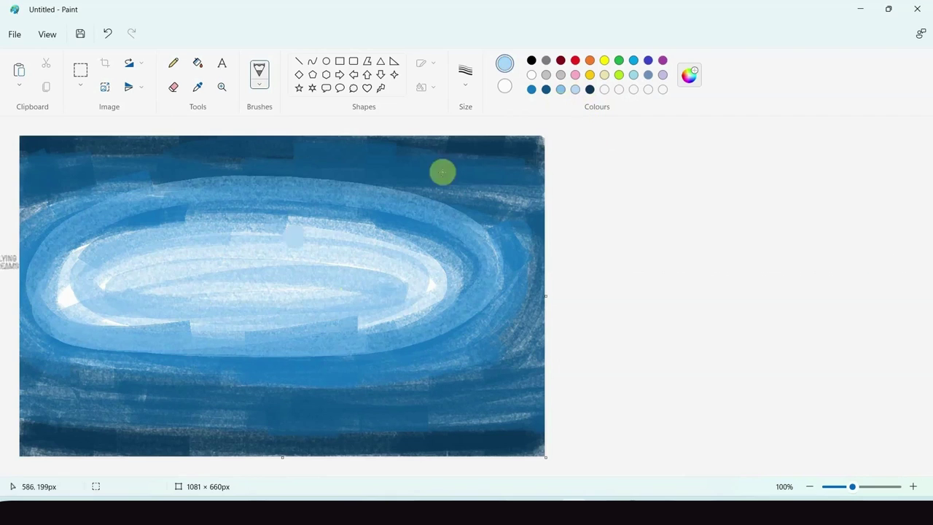
mouse_move(205, 310)
left_mouse_down()
mouse_move(172, 279)
mouse_move(417, 300)
mouse_move(388, 268)
mouse_move(91, 271)
mouse_move(427, 279)
left_mouse_up()
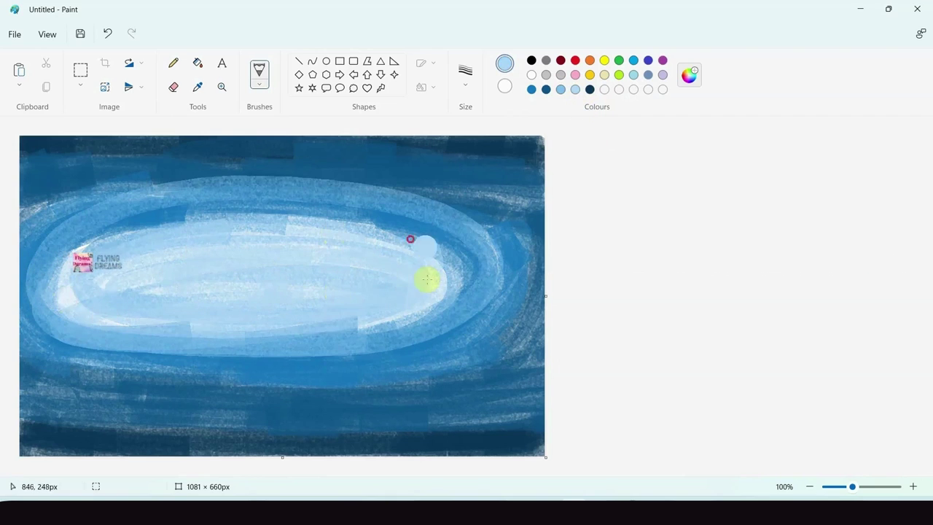
Resize the image's height to 6 pixels without maintaining the aspect ratio.
left_click(105, 87)
left_click(122, 100)
left_click(77, 173)
double_click(151, 151)
type("6")
key("Return")
Stretch the image's height back to 660 pixels without maintaining the aspect ratio.
left_click(103, 87)
left_click(80, 174)
left_click(122, 100)
left_click(135, 148)
type("60")
key("Return")
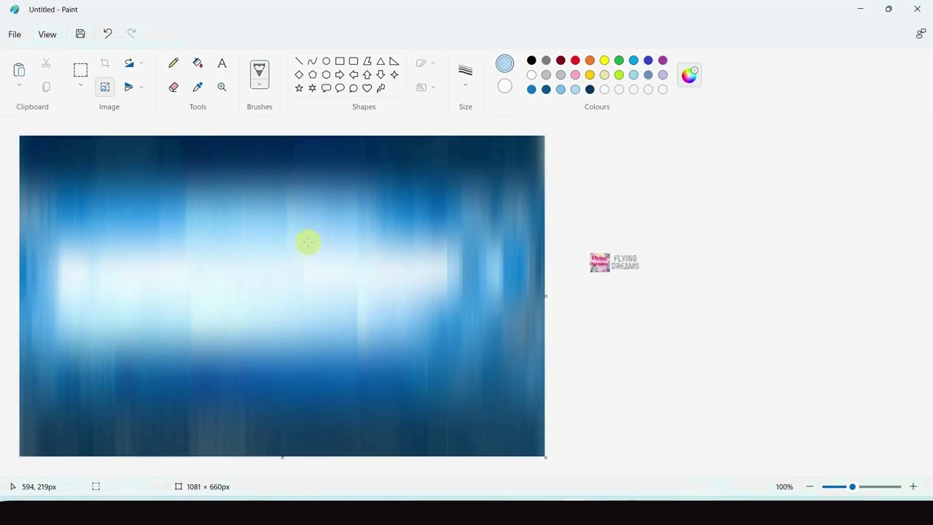
Widen the canvas to 1780 × 660 px and draw a black-outlined oval of about 283 × 247 px in the white area.
left_click(326, 61)
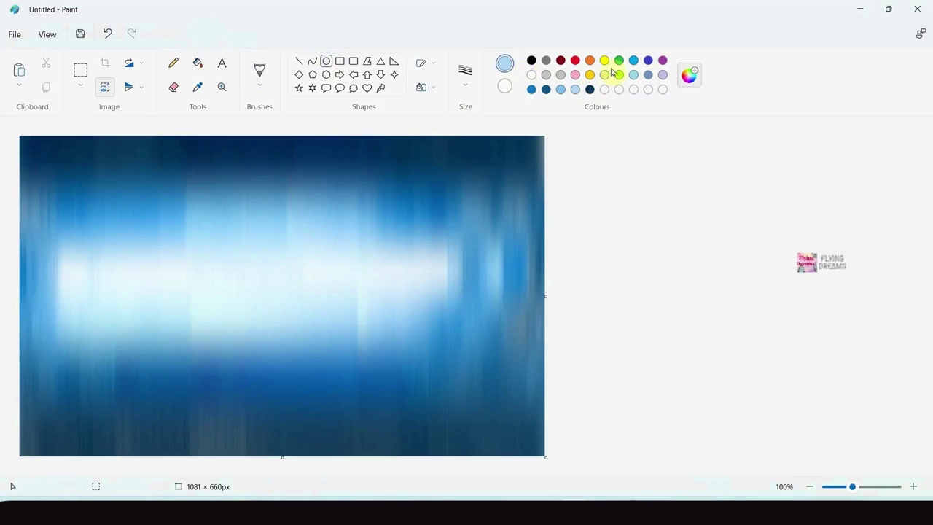
left_click(531, 60)
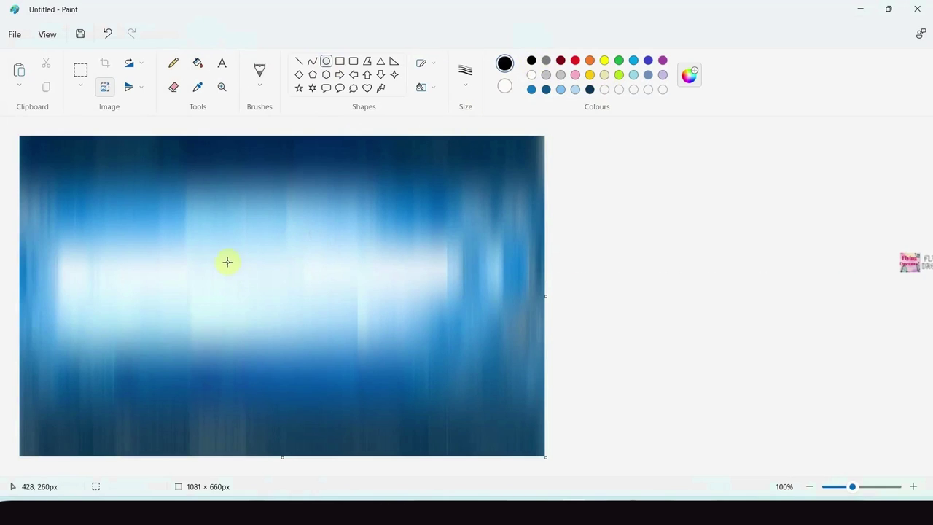
key("ctrl+z")
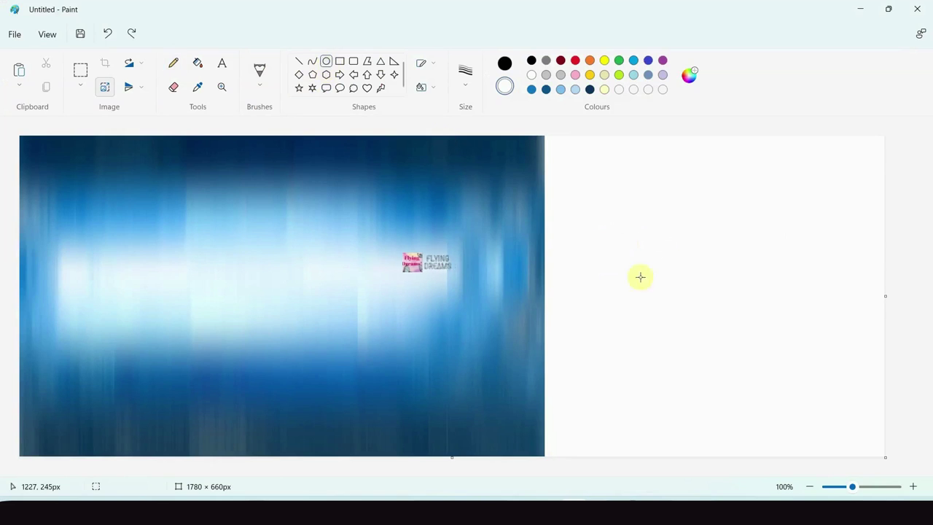
mouse_move(589, 217)
left_mouse_down()
mouse_move(672, 328)
mouse_move(725, 336)
left_mouse_up()
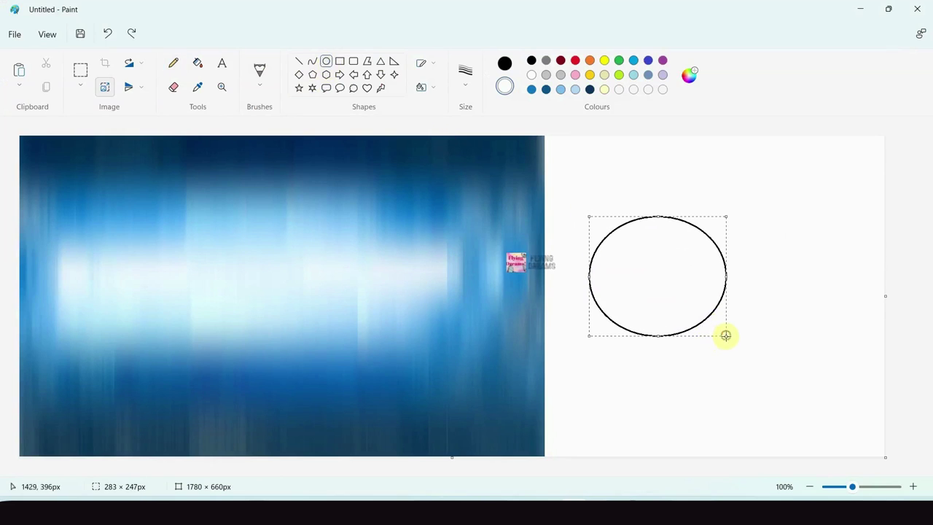
left_click(173, 63)
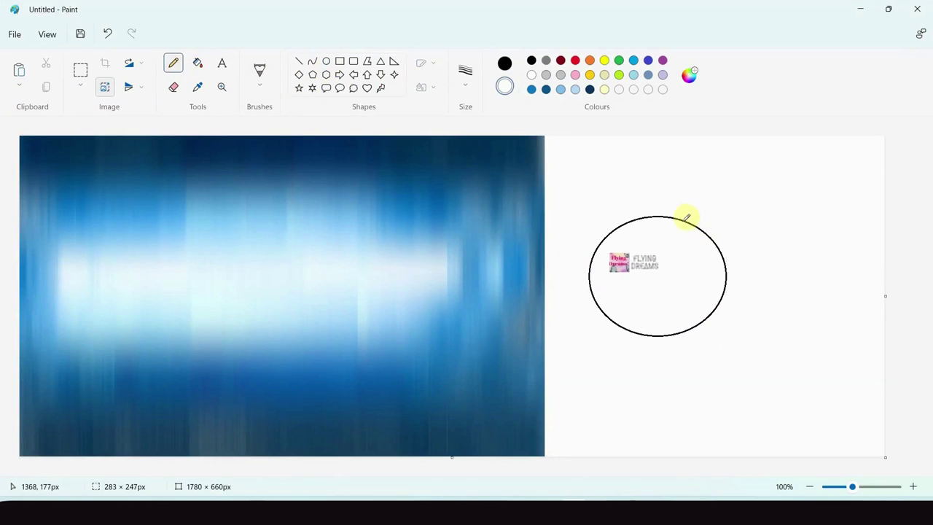
left_click_drag(713, 234, 735, 249)
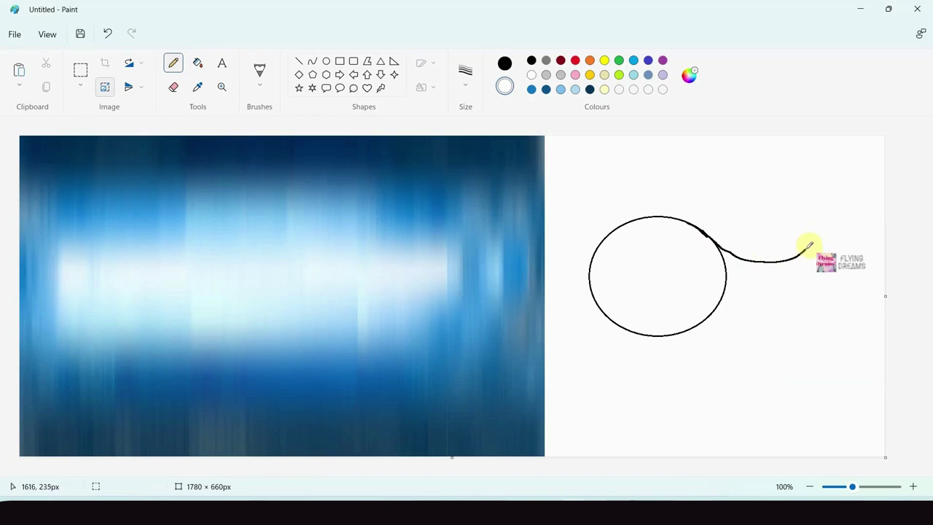
left_click_drag(816, 232, 817, 208)
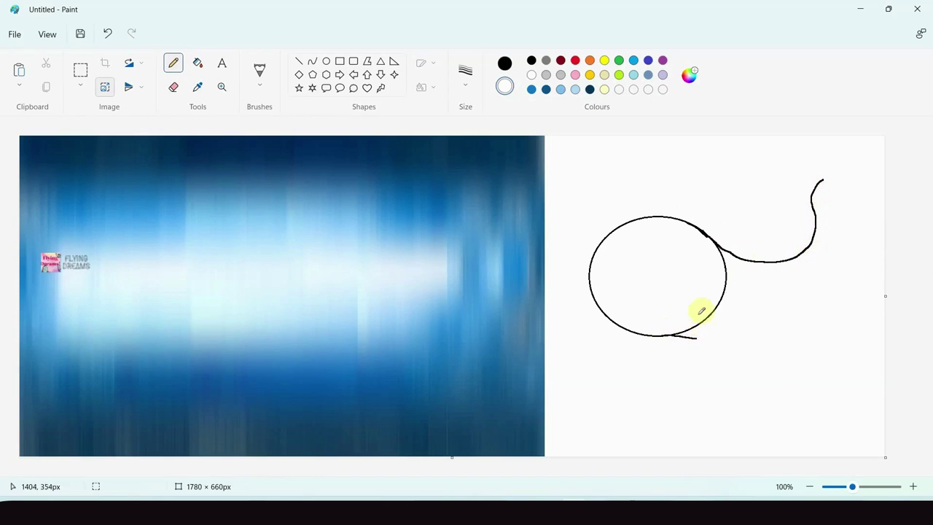
key("ctrl+z")
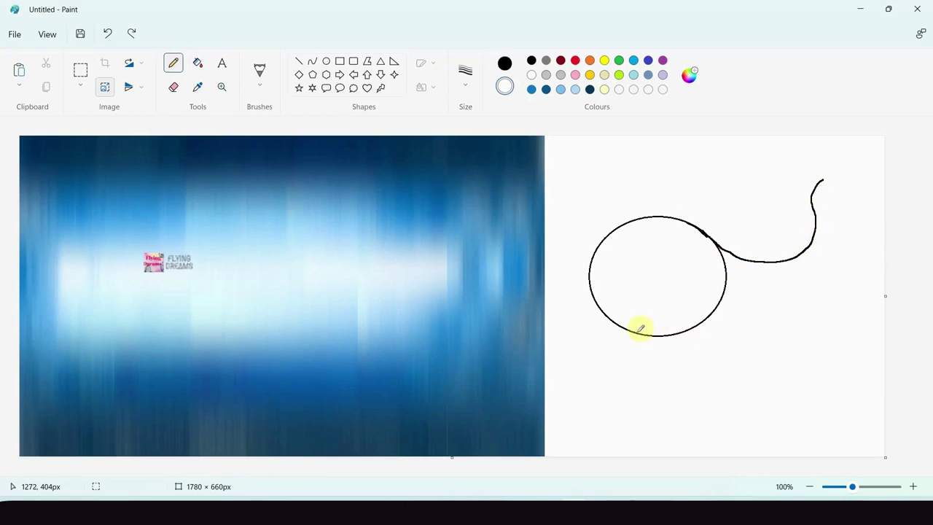
mouse_move(651, 336)
left_mouse_down()
mouse_move(719, 331)
mouse_move(795, 295)
left_mouse_up()
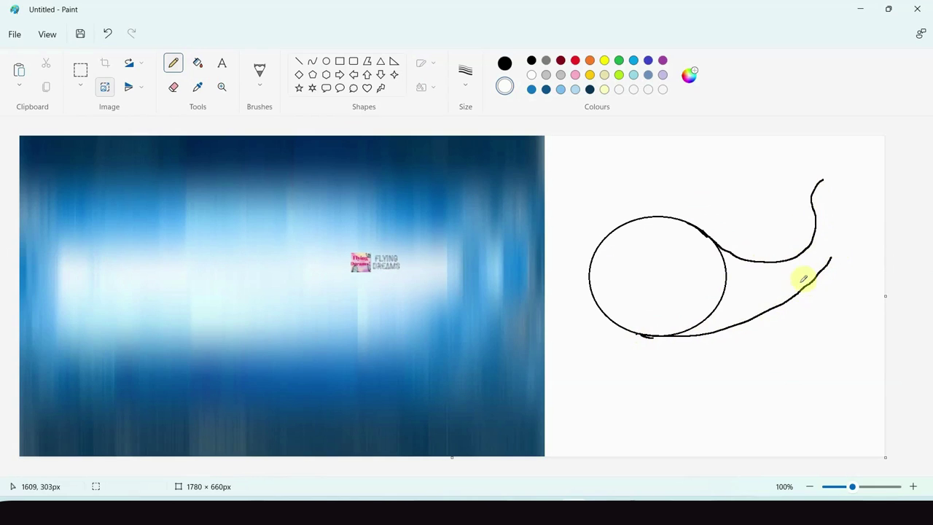
key("ctrl+z")
left_click_drag(866, 186, 850, 211)
key("ctrl+z")
key("ctrl+z")
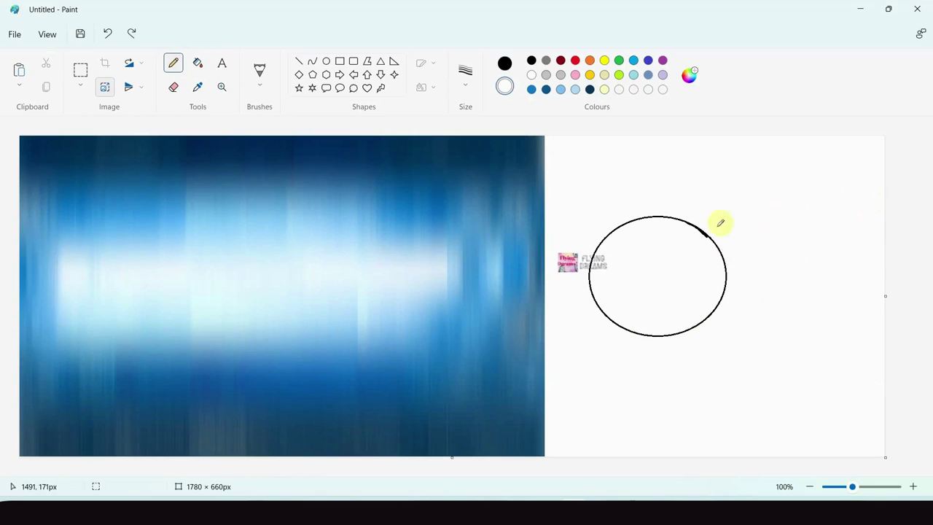
Sketch a two-pointed tail fin above and beside the oval in black pencil, and join it to the oval with a curved back line.
left_click_drag(813, 159, 802, 201)
left_click_drag(875, 177, 844, 214)
mouse_move(816, 154)
left_mouse_down()
mouse_move(843, 182)
mouse_move(874, 177)
left_mouse_up()
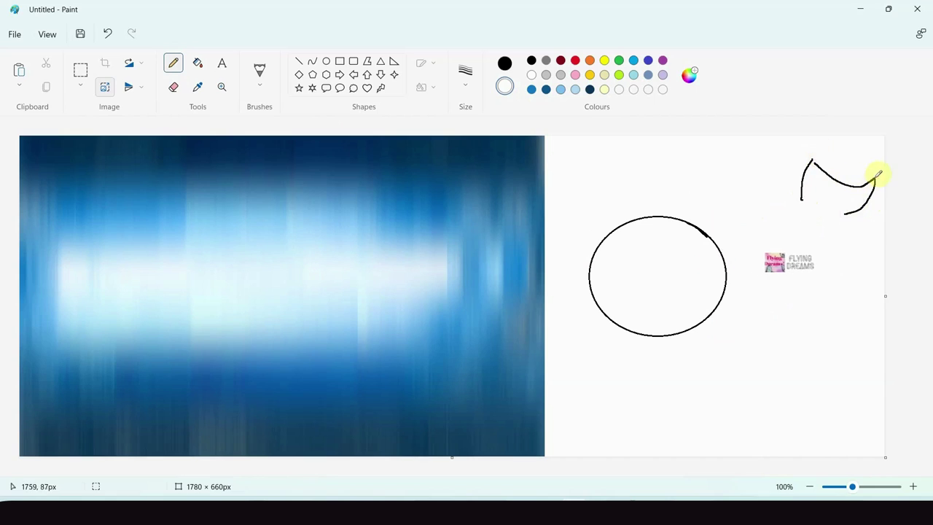
left_click_drag(812, 157, 804, 194)
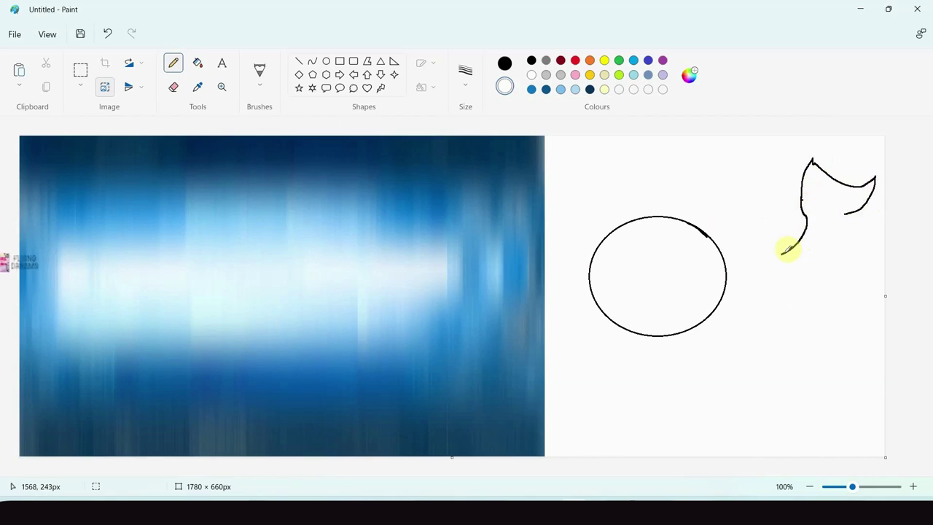
mouse_move(756, 255)
left_mouse_down()
mouse_move(698, 226)
mouse_move(739, 246)
left_mouse_up()
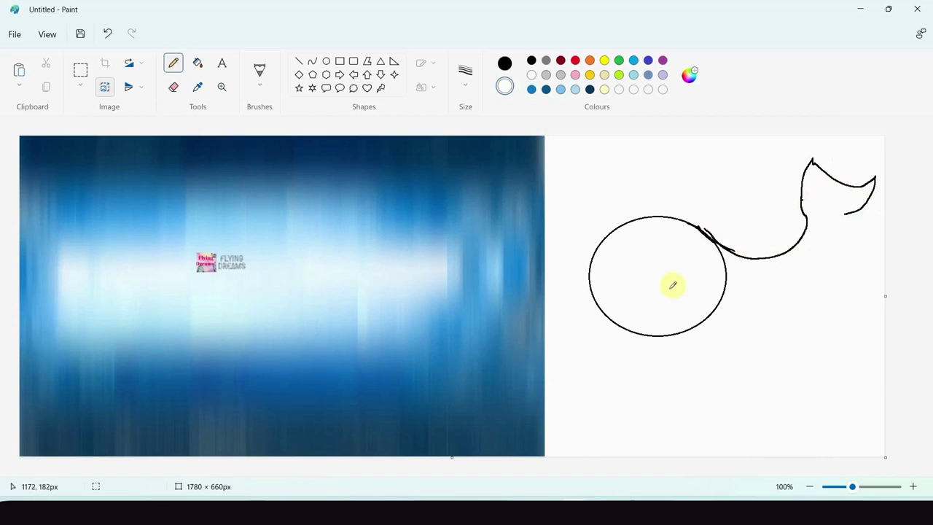
Erase the oval's tail-side arc and draw a curved belly line from its underside up to the tail.
left_click(173, 87)
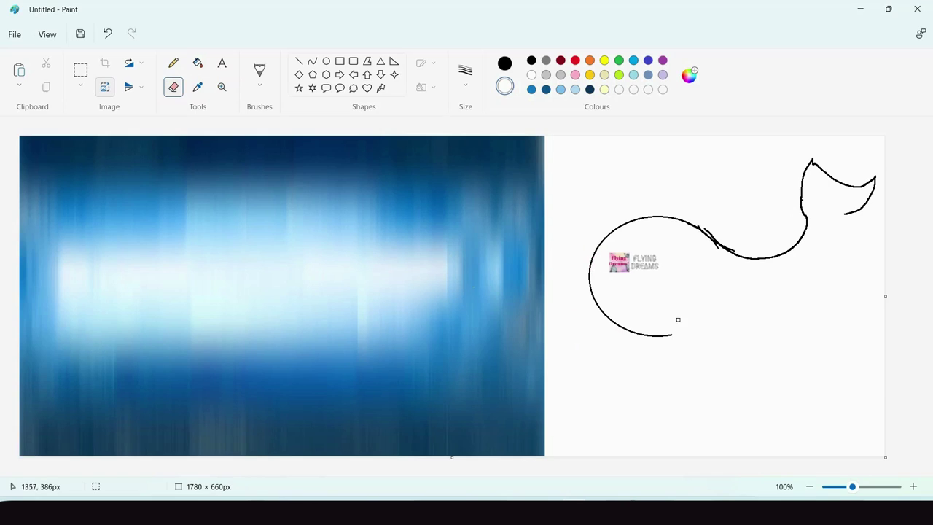
left_click(172, 63)
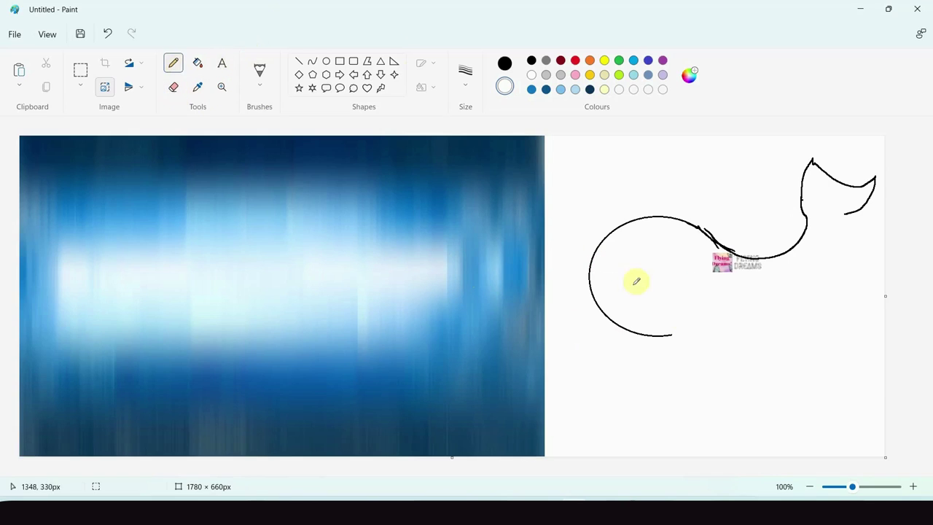
mouse_move(663, 333)
left_mouse_down()
mouse_move(726, 323)
mouse_move(787, 294)
mouse_move(825, 253)
mouse_move(834, 217)
left_mouse_up()
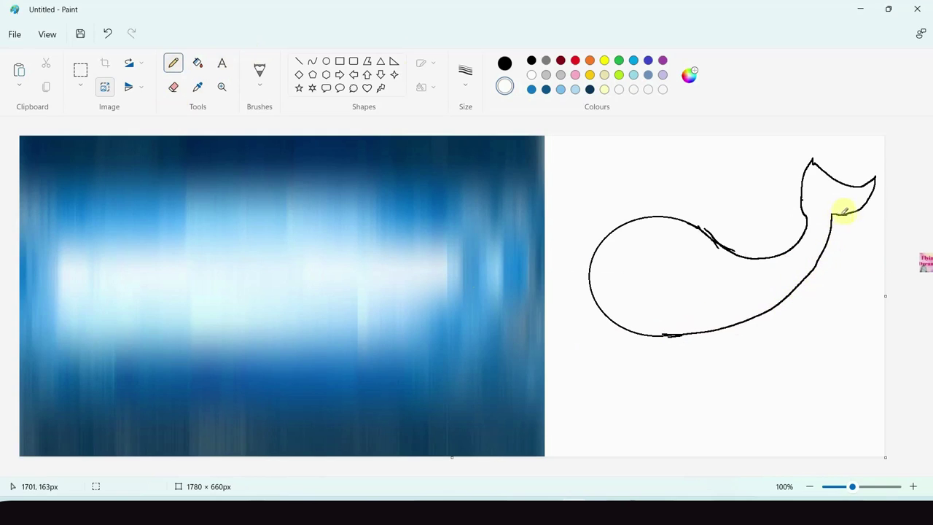
Erase the whale's tail fin and redraw it as a narrower crescent joined to the back and belly lines.
left_click(173, 86)
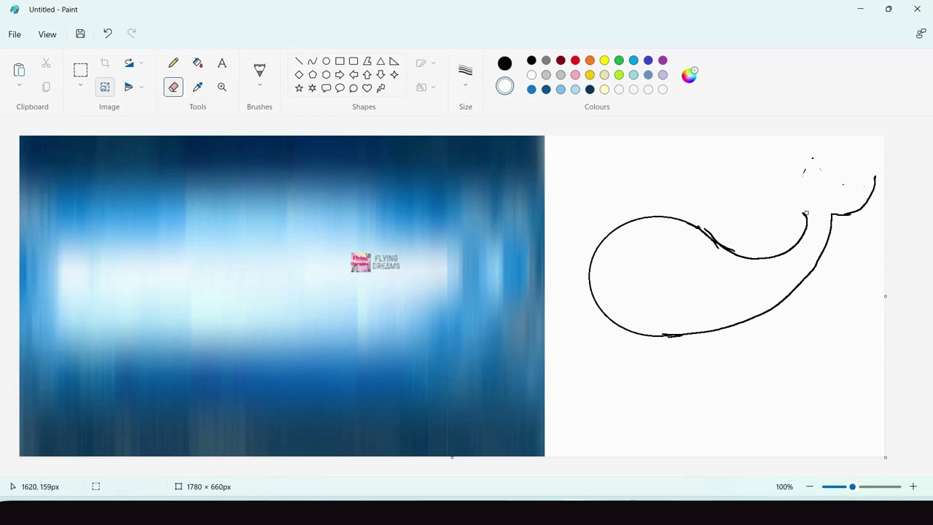
key("p")
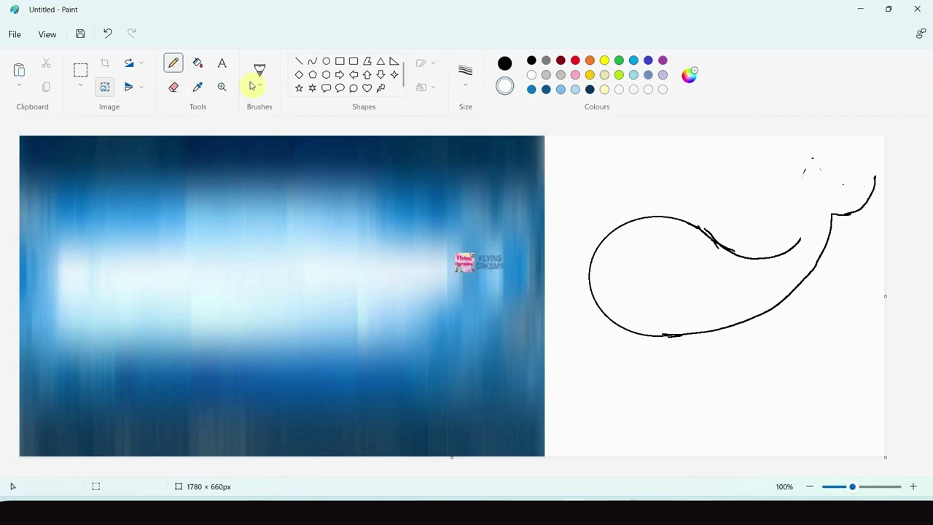
mouse_move(801, 239)
left_mouse_down()
mouse_move(824, 212)
mouse_move(809, 187)
mouse_move(813, 158)
mouse_move(838, 175)
mouse_move(879, 169)
left_mouse_up()
key("e")
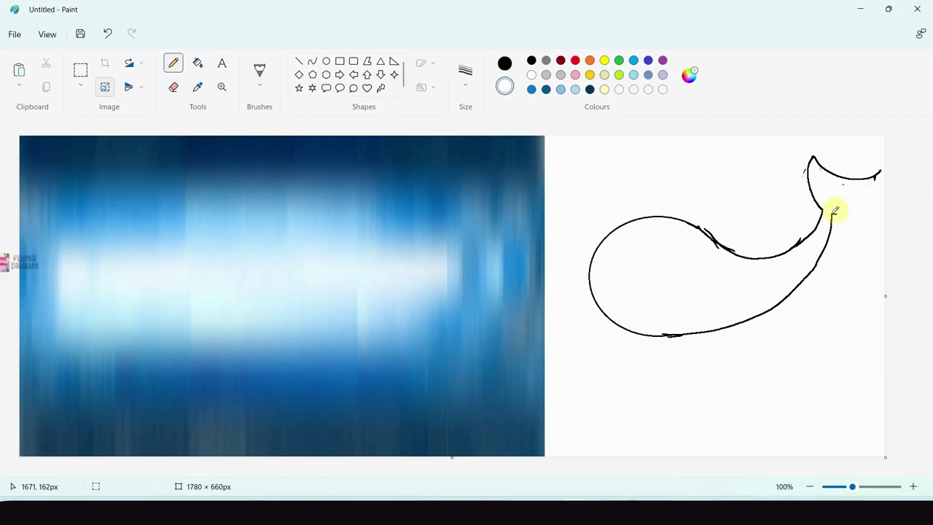
left_click_drag(855, 206, 880, 175)
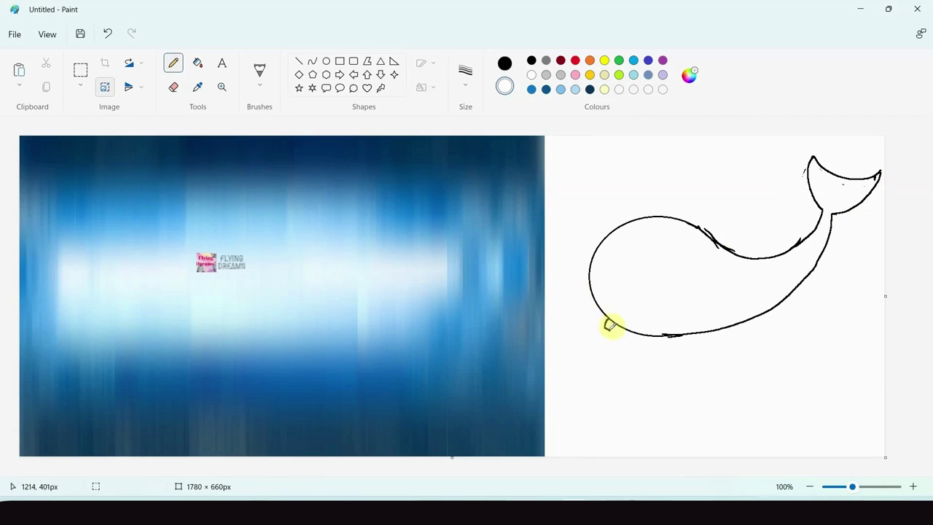
Draw a scalloped front fin under the head and a toed flipper on the belly, erasing and reconnecting the body line around it.
left_click_drag(669, 306, 683, 333)
left_click(174, 86)
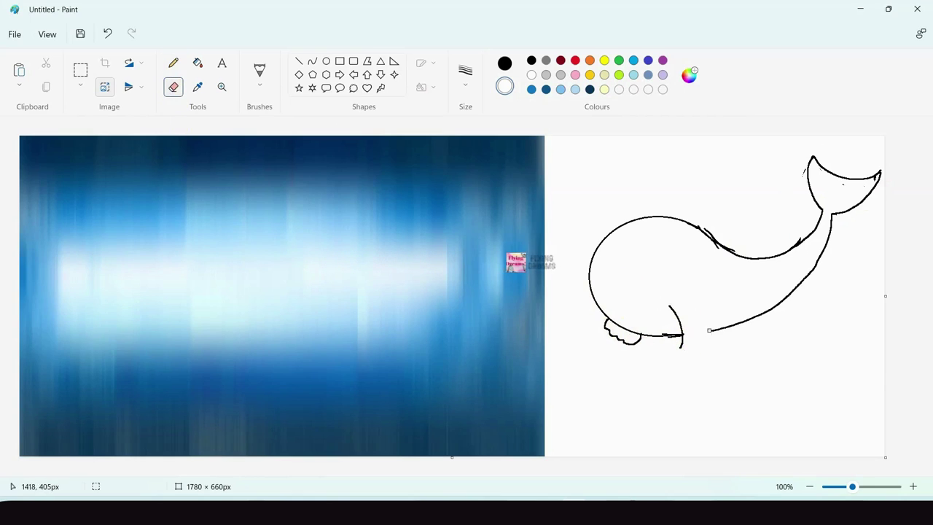
left_click(173, 63)
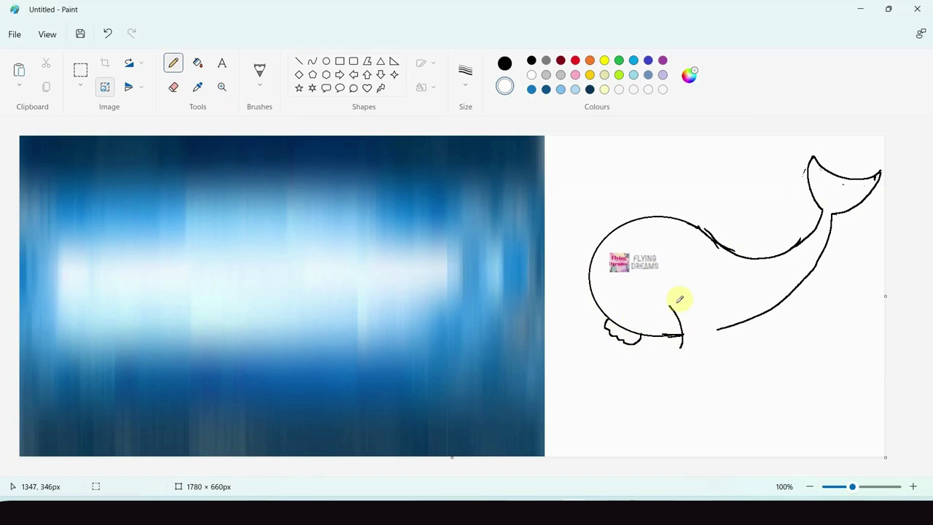
mouse_move(670, 305)
left_mouse_down()
mouse_move(699, 313)
mouse_move(713, 332)
mouse_move(710, 350)
mouse_move(700, 345)
mouse_move(724, 340)
left_mouse_up()
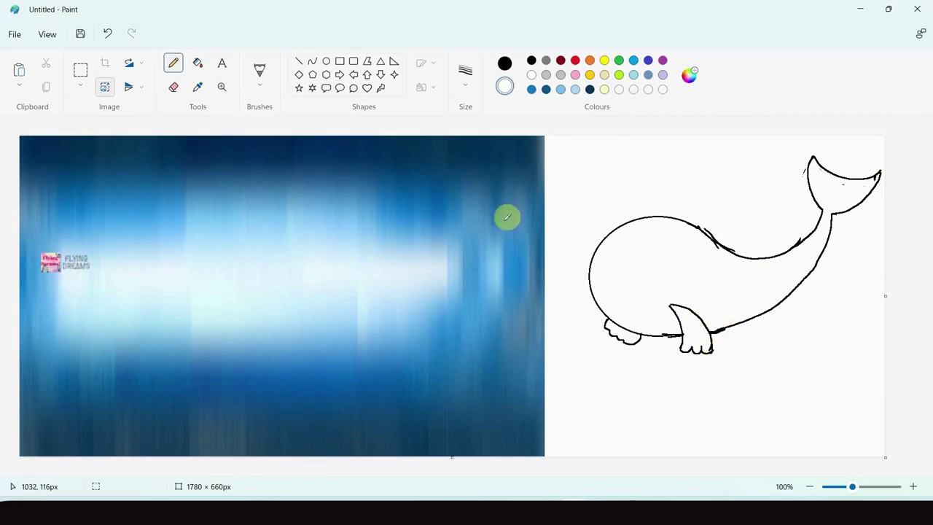
Draw the whale's eye on the head as a white-filled oval with a dark blue outline.
left_click(326, 62)
left_click_drag(627, 239, 650, 264)
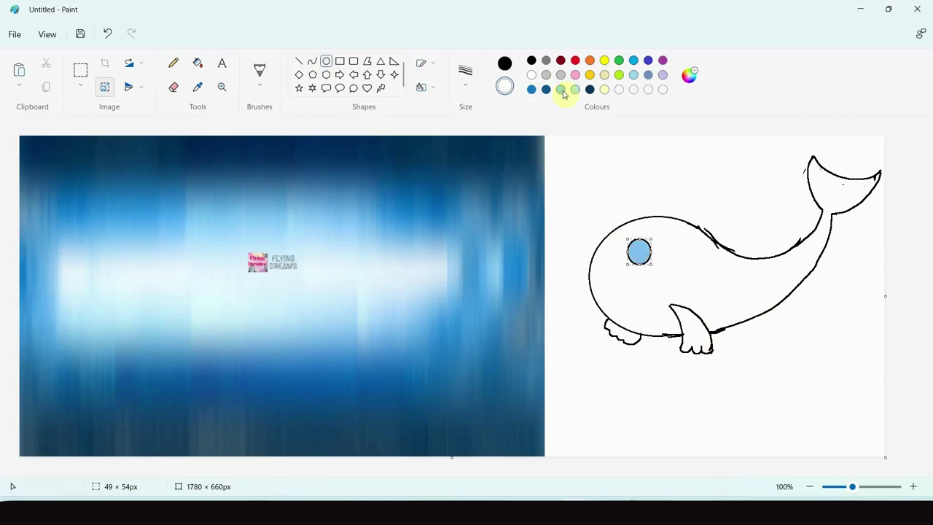
left_click(532, 75)
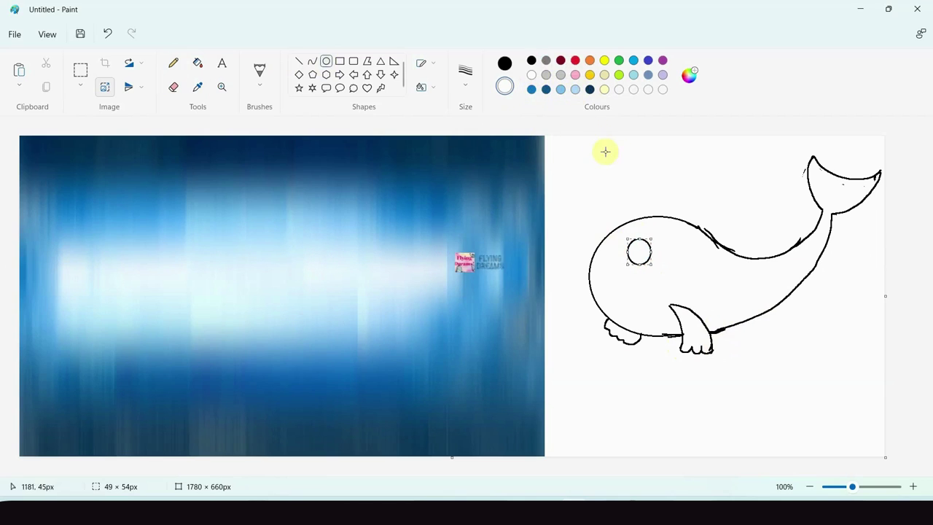
left_click(546, 89)
left_click_drag(651, 252, 622, 232)
left_click(638, 205)
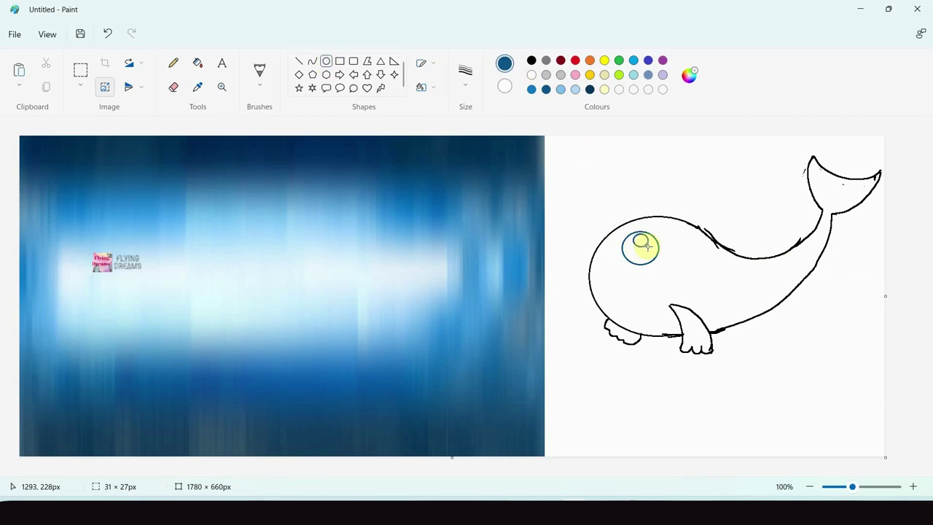
Add a solid black oval pupil in the upper part of the eye.
left_click(532, 60)
left_click(505, 87)
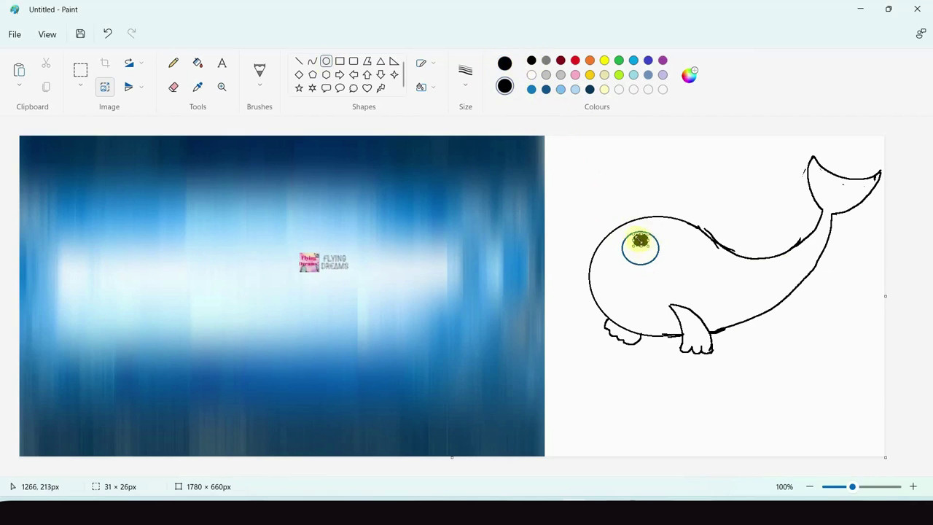
left_click_drag(637, 246, 641, 249)
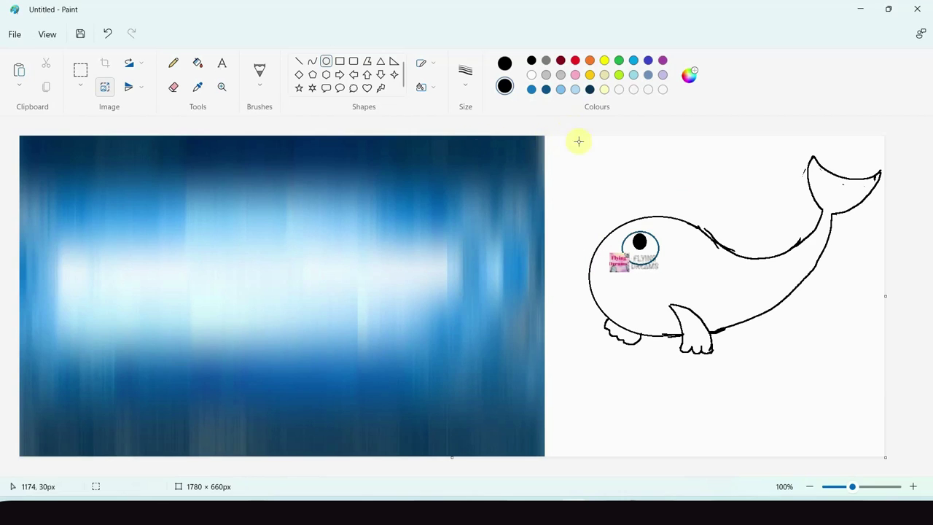
Add a curved bump on top of the head and replace the erased front of the outline with a pair of red-outlined lips.
left_click(531, 74)
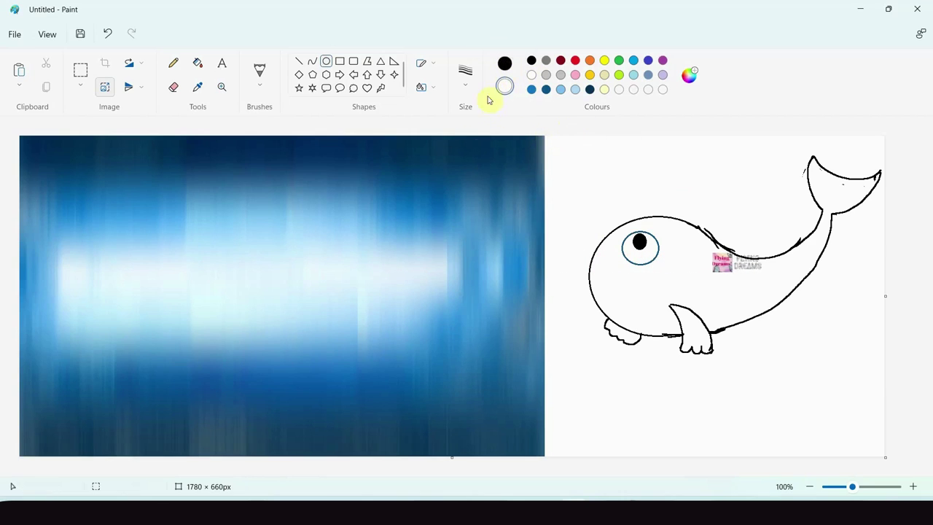
left_click(173, 64)
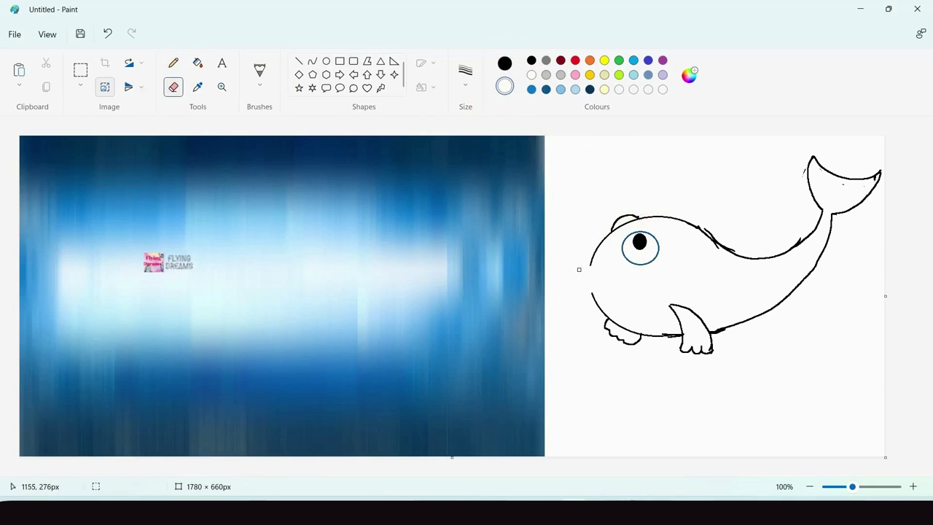
left_click(575, 60)
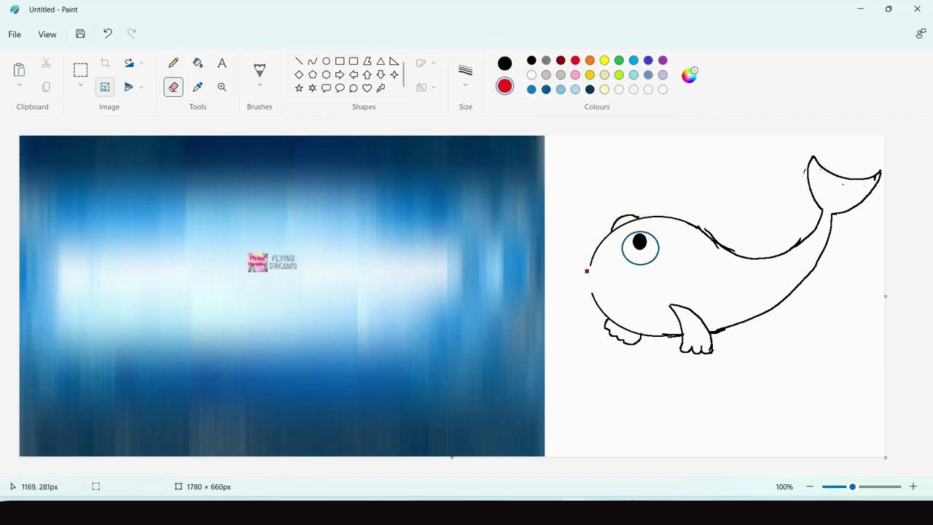
left_click(173, 63)
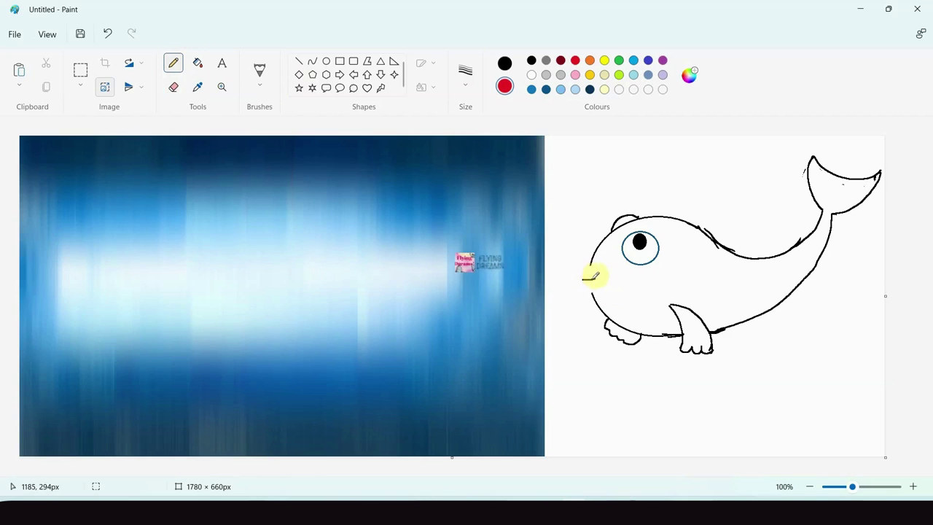
key("ctrl+z")
left_click(504, 64)
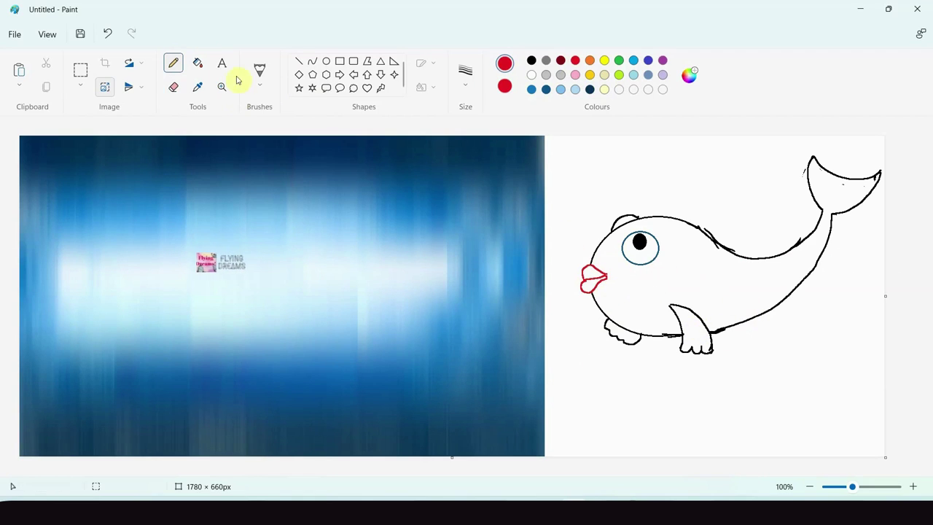
Brush two curved green scale marks on the body behind the eye.
left_click(259, 82)
left_click(312, 302)
left_click(619, 61)
left_click(465, 73)
left_click(491, 133)
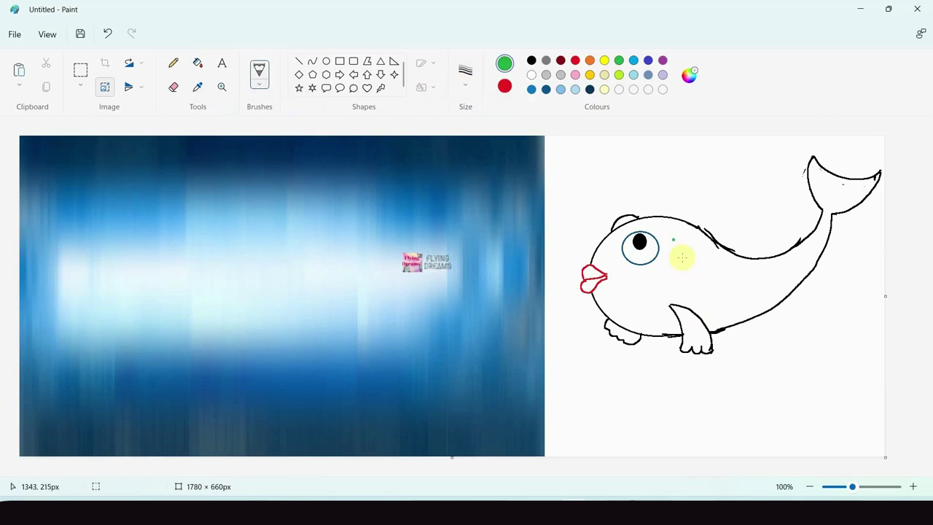
left_click_drag(679, 270, 683, 288)
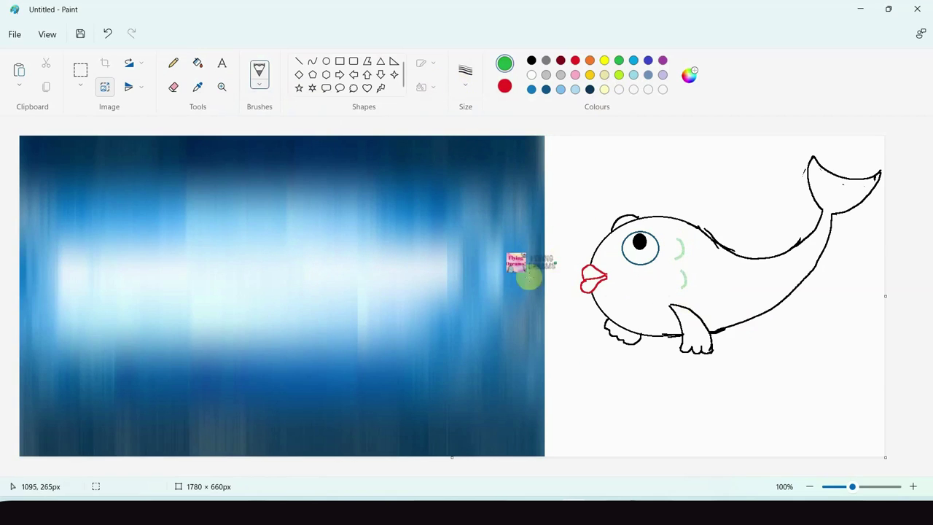
Fill the fish's body and tail with pale yellow, leaving the eye, lips and lower fins white.
left_click(604, 59)
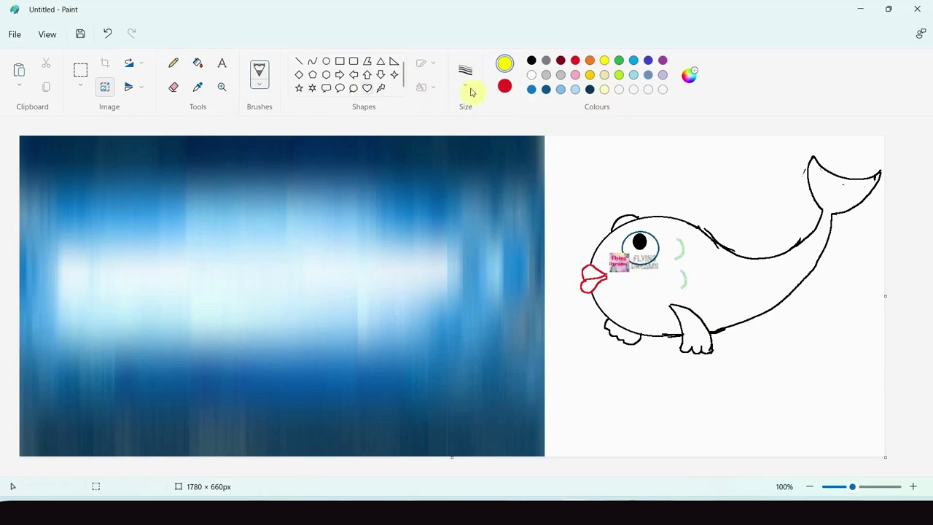
left_click(604, 89)
left_click(197, 63)
left_click(641, 285)
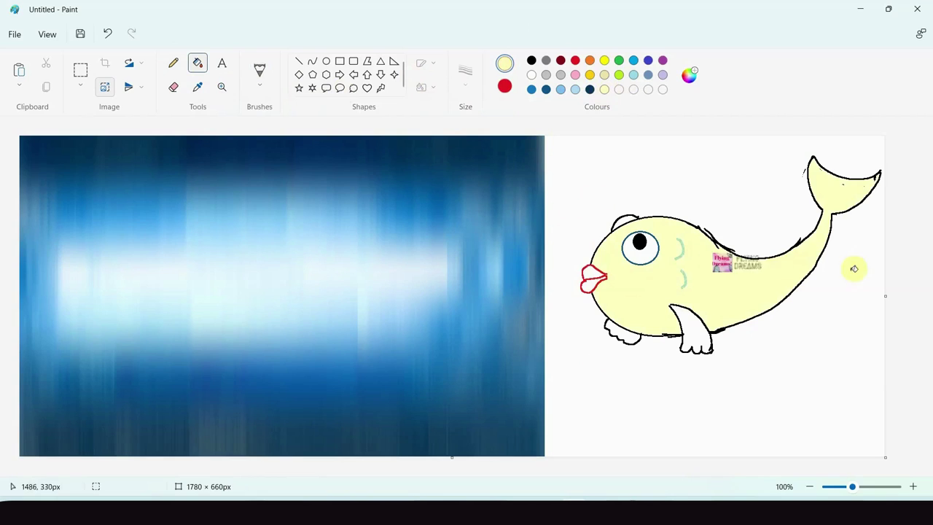
Mix a bluish green with hue 109 and saturation 156 and add it to the custom palette colours.
left_click(509, 83)
left_click(531, 75)
left_click(619, 60)
left_click(689, 75)
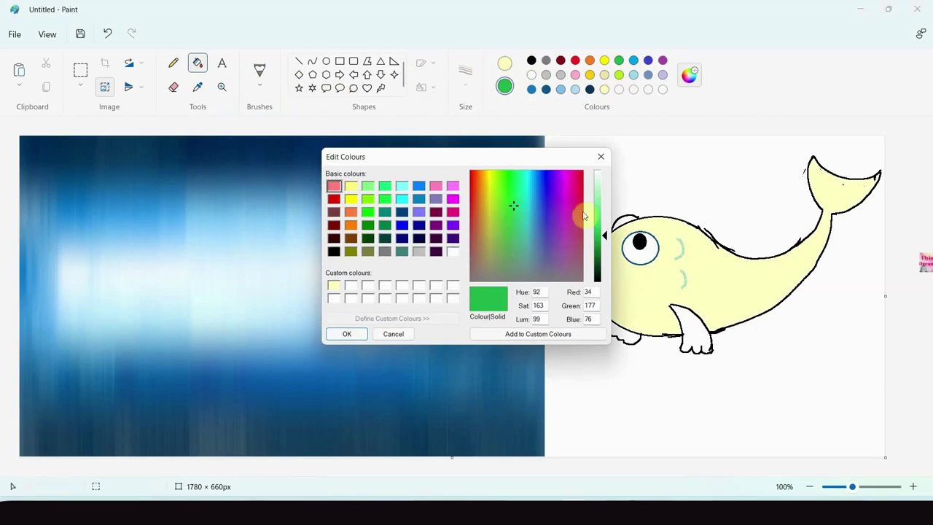
left_click(506, 234)
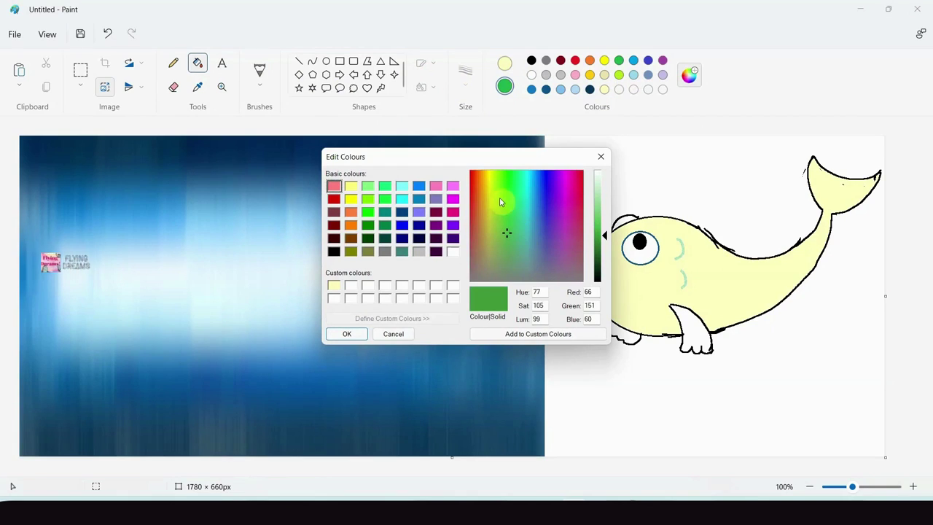
left_click(521, 210)
left_click(506, 336)
left_click(348, 334)
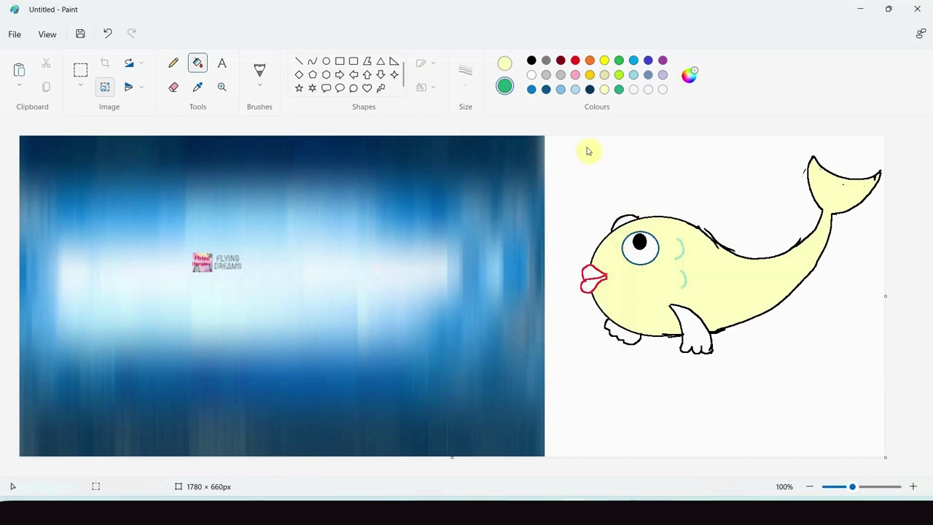
Add two more shades of the custom green to the palette: a darker one with RGB 31, 146, 114 and a light mint.
left_click(689, 75)
mouse_move(596, 234)
left_mouse_down()
mouse_move(596, 242)
mouse_move(597, 228)
left_mouse_up()
left_click(483, 333)
left_click(349, 333)
left_click(689, 75)
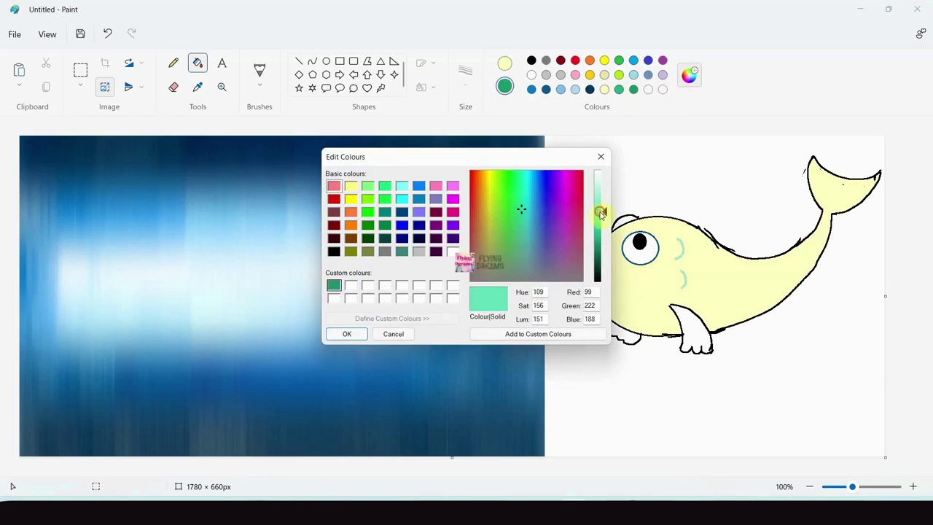
left_click(537, 332)
left_click(348, 332)
Brush rows of curved scale marks behind the eye in the darker custom green, going over the two existing marks.
left_click(504, 64)
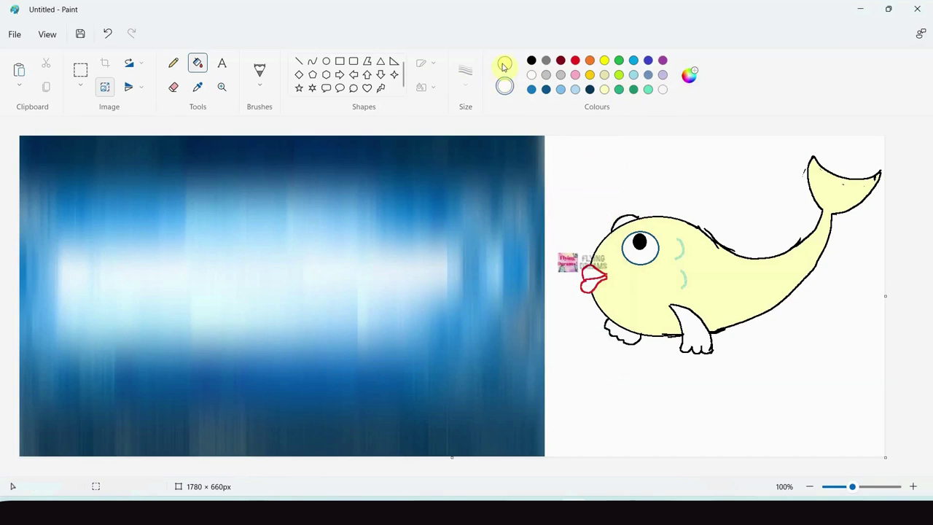
left_click(632, 90)
left_click(258, 70)
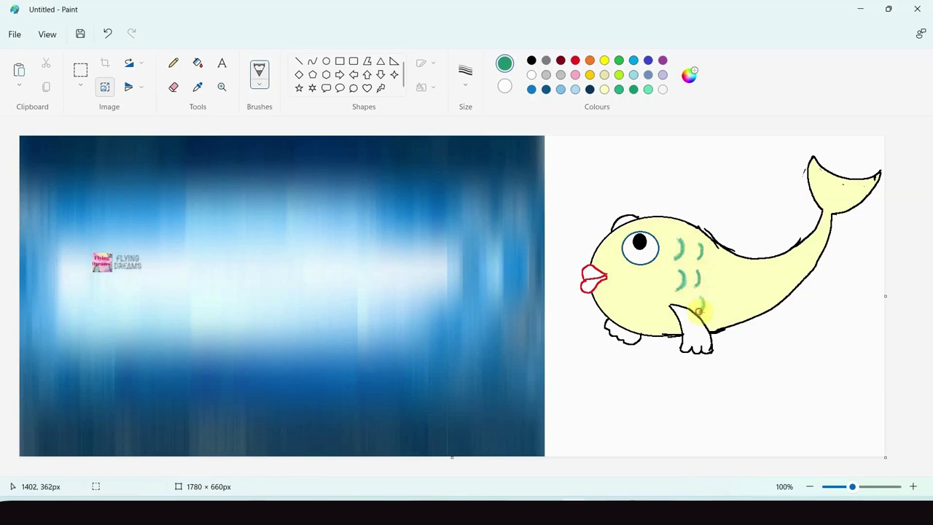
left_click_drag(711, 265, 711, 319)
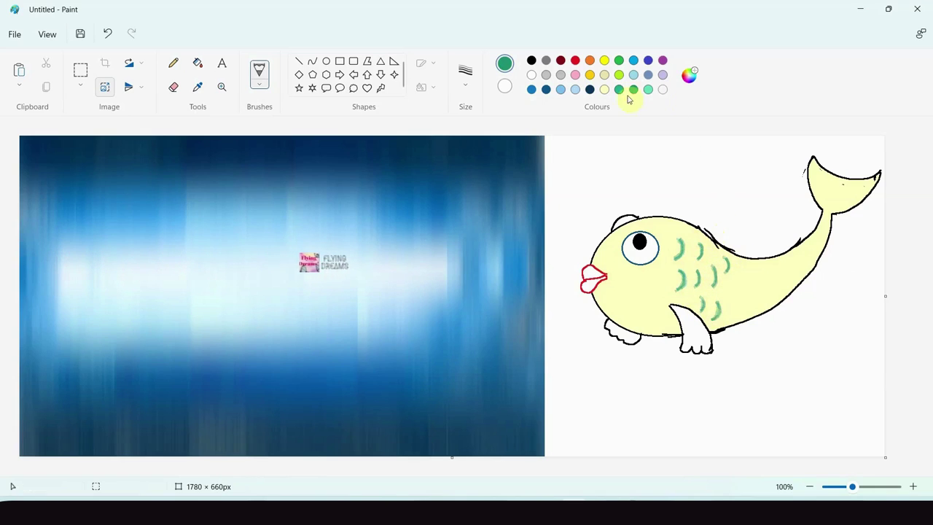
Paint the rear part of the body in light mint and layer the medium custom green over it.
left_click(604, 74)
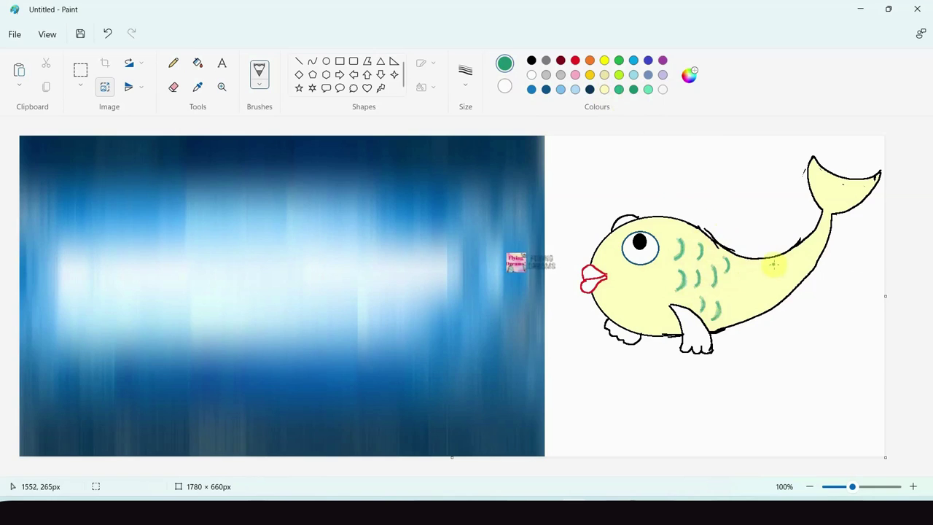
mouse_move(779, 271)
left_mouse_down()
mouse_move(806, 255)
mouse_move(763, 273)
mouse_move(766, 294)
mouse_move(762, 270)
mouse_move(807, 255)
mouse_move(778, 291)
mouse_move(808, 247)
left_mouse_up()
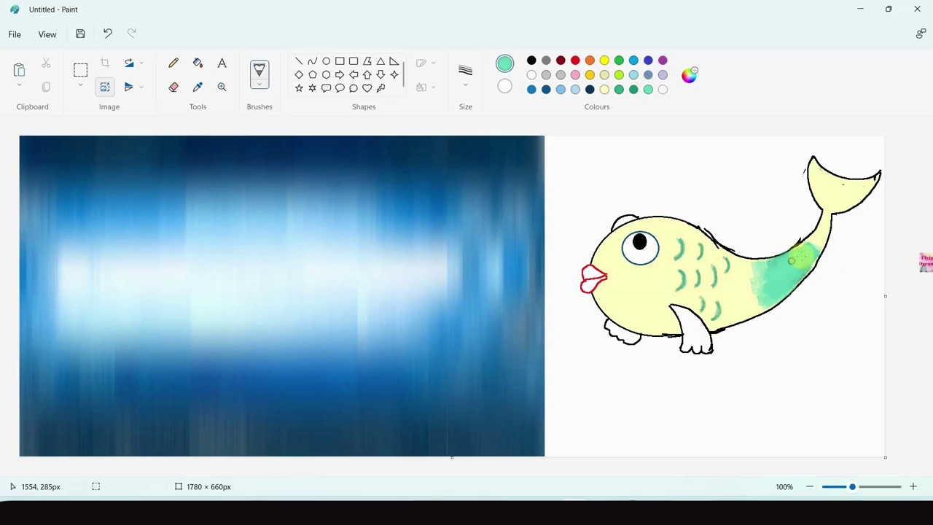
left_click(620, 91)
mouse_move(772, 287)
left_mouse_down()
mouse_move(803, 256)
mouse_move(761, 289)
mouse_move(755, 272)
mouse_move(772, 295)
mouse_move(801, 267)
left_mouse_up()
Change the brush size and paint the tail stem and tail fin green, blending in light mint strokes.
left_click(466, 82)
left_click(474, 162)
mouse_move(800, 251)
left_mouse_down()
mouse_move(825, 211)
mouse_move(812, 248)
mouse_move(825, 222)
mouse_move(820, 239)
mouse_move(806, 243)
mouse_move(832, 177)
mouse_move(839, 200)
mouse_move(863, 182)
mouse_move(847, 198)
mouse_move(826, 198)
mouse_move(812, 169)
mouse_move(812, 182)
mouse_move(823, 195)
mouse_move(812, 160)
mouse_move(841, 179)
mouse_move(871, 183)
left_mouse_up()
left_click(647, 90)
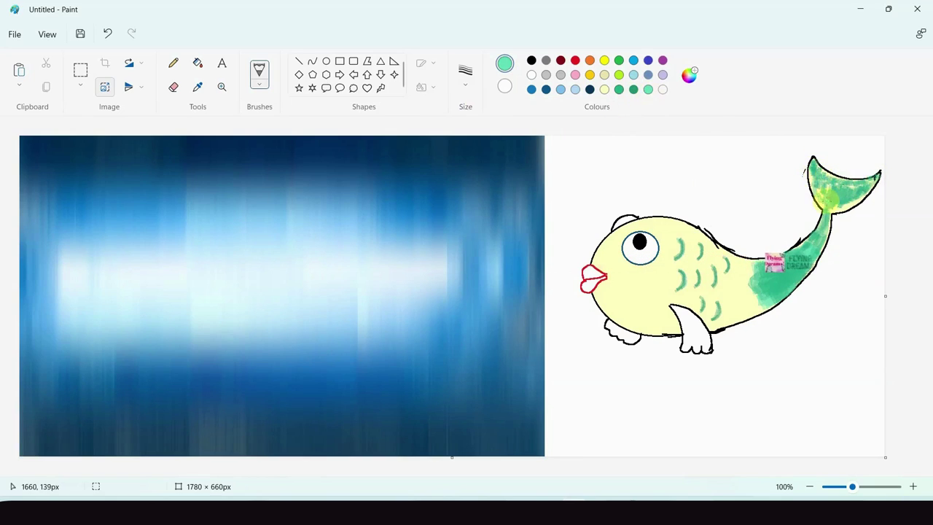
mouse_move(817, 196)
left_mouse_down()
mouse_move(820, 165)
mouse_move(832, 173)
mouse_move(825, 175)
mouse_move(871, 187)
mouse_move(833, 211)
mouse_move(845, 207)
mouse_move(823, 205)
mouse_move(833, 216)
mouse_move(814, 229)
mouse_move(831, 208)
mouse_move(815, 260)
mouse_move(815, 242)
mouse_move(785, 260)
mouse_move(805, 240)
mouse_move(763, 262)
mouse_move(758, 271)
mouse_move(768, 270)
mouse_move(749, 282)
mouse_move(749, 293)
mouse_move(766, 295)
mouse_move(758, 309)
mouse_move(795, 291)
mouse_move(771, 288)
mouse_move(771, 267)
mouse_move(819, 232)
mouse_move(791, 280)
mouse_move(764, 299)
mouse_move(778, 294)
mouse_move(742, 298)
mouse_move(746, 284)
mouse_move(767, 260)
left_mouse_up()
Brush green streaks from the rear body towards the scales, shading them along the belly and back with the darker custom green.
left_click(619, 89)
left_click(620, 88)
mouse_move(765, 307)
left_mouse_down()
mouse_move(739, 317)
mouse_move(773, 295)
mouse_move(762, 276)
mouse_move(771, 265)
mouse_move(766, 292)
mouse_move(794, 269)
left_mouse_up()
left_click_drag(720, 328, 753, 309)
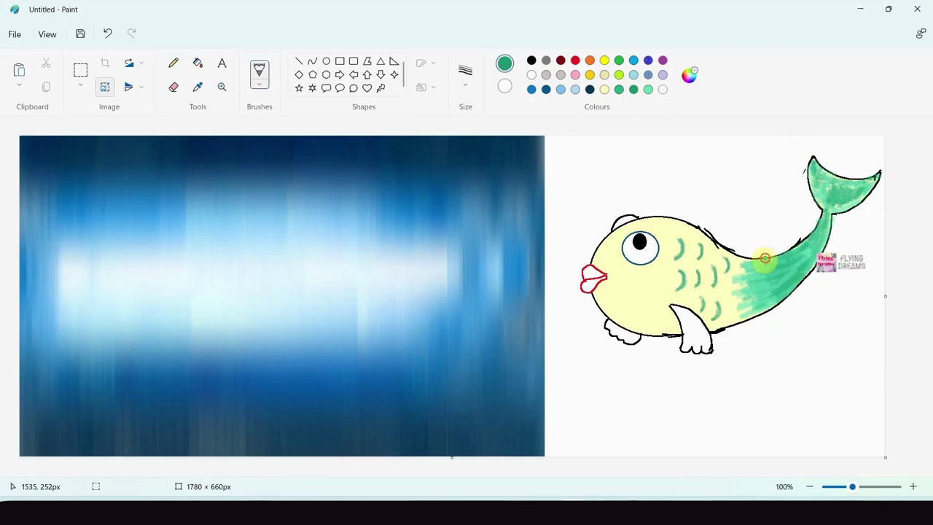
mouse_move(777, 257)
left_mouse_down()
mouse_move(802, 243)
mouse_move(785, 256)
mouse_move(741, 257)
mouse_move(770, 258)
mouse_move(807, 241)
mouse_move(822, 218)
mouse_move(790, 254)
mouse_move(814, 237)
mouse_move(774, 258)
mouse_move(815, 239)
mouse_move(771, 259)
mouse_move(801, 250)
mouse_move(741, 263)
mouse_move(732, 254)
mouse_move(778, 258)
mouse_move(738, 256)
mouse_move(801, 247)
mouse_move(765, 258)
mouse_move(817, 237)
mouse_move(825, 221)
mouse_move(760, 261)
left_mouse_up()
Add a very dark green to the custom colours and shade the edges of the tail stem and tail fin with it.
left_click(689, 75)
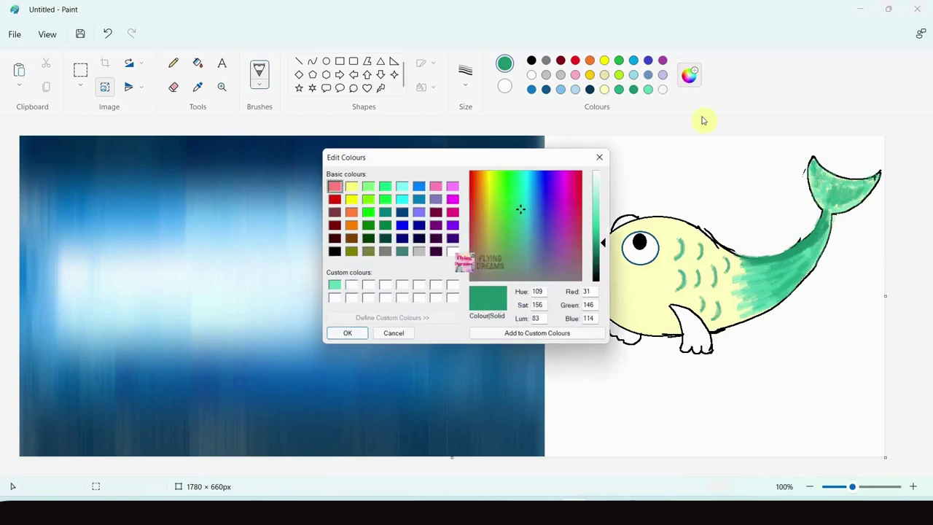
left_click(519, 333)
left_click(349, 334)
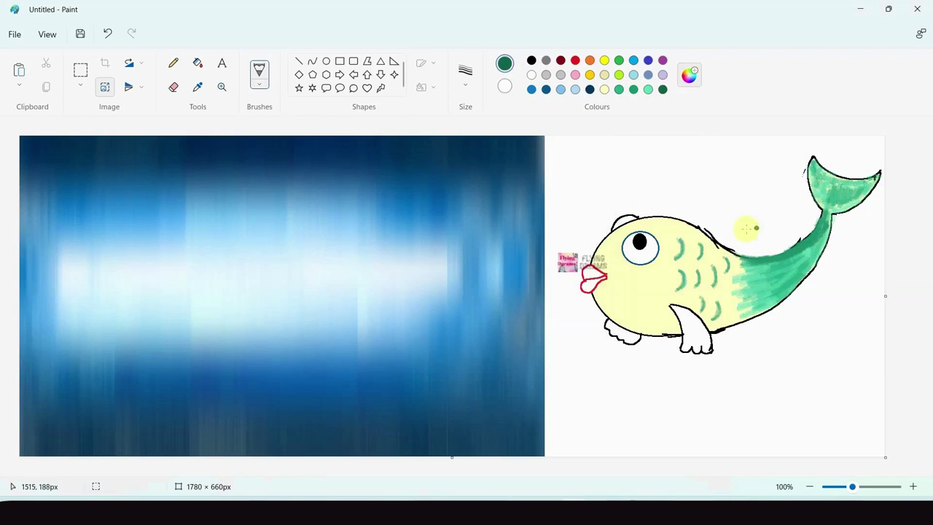
mouse_move(830, 222)
left_mouse_down()
mouse_move(826, 244)
mouse_move(831, 220)
mouse_move(793, 282)
mouse_move(825, 232)
mouse_move(813, 264)
left_mouse_up()
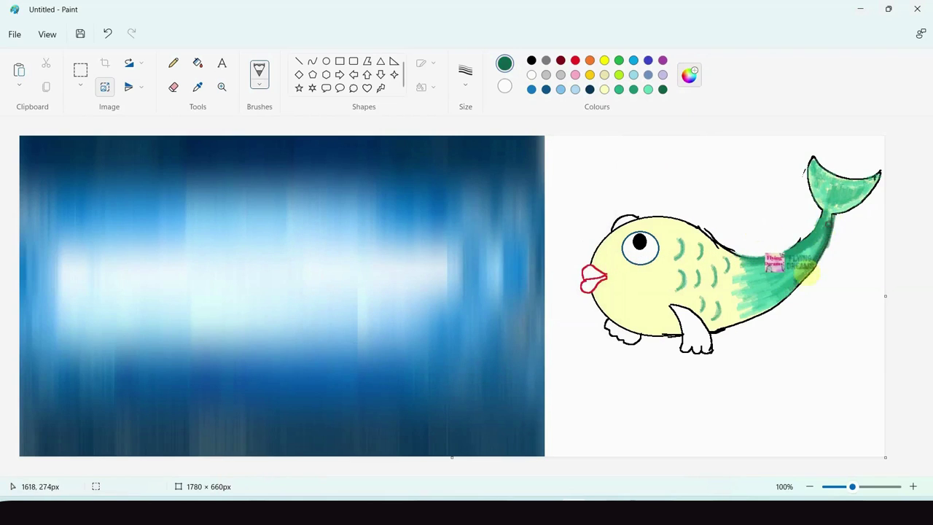
mouse_move(848, 182)
left_mouse_down()
mouse_move(844, 175)
mouse_move(879, 176)
left_mouse_up()
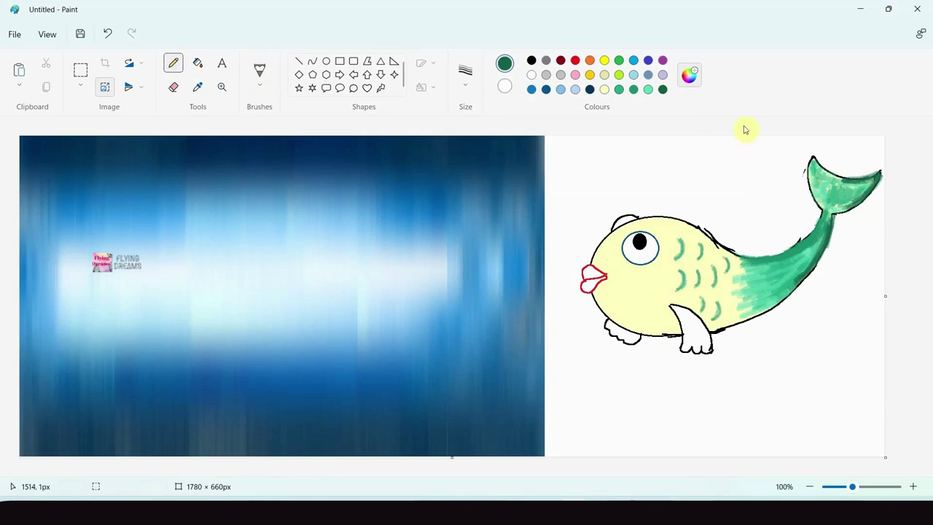
Draw thin dark green rib lines across the tail fin with the Pencil.
mouse_move(816, 163)
left_mouse_down()
mouse_move(826, 169)
mouse_move(823, 190)
left_mouse_up()
mouse_move(832, 177)
left_mouse_down()
mouse_move(866, 192)
mouse_move(836, 196)
left_mouse_up()
mouse_move(853, 181)
left_mouse_down()
mouse_move(820, 169)
mouse_move(833, 212)
mouse_move(850, 202)
mouse_move(854, 185)
mouse_move(839, 200)
mouse_move(839, 182)
mouse_move(818, 192)
mouse_move(813, 170)
mouse_move(871, 182)
mouse_move(812, 174)
mouse_move(816, 162)
mouse_move(810, 184)
left_mouse_up()
Brush red between the tail fin's rib lines and paint the belly flipper red.
left_click(575, 61)
left_click(260, 71)
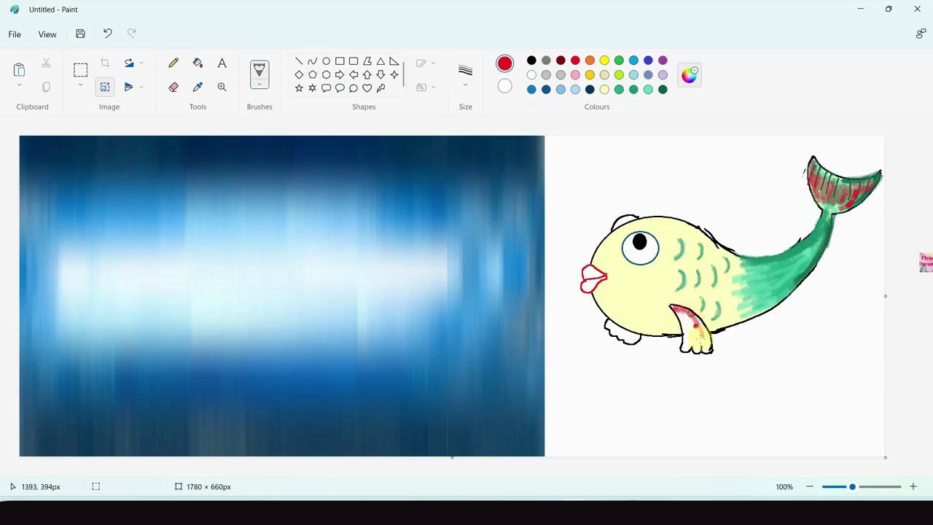
mouse_move(703, 342)
left_mouse_down()
mouse_move(679, 309)
mouse_move(700, 339)
mouse_move(689, 339)
mouse_move(674, 317)
mouse_move(683, 352)
mouse_move(705, 349)
left_mouse_up()
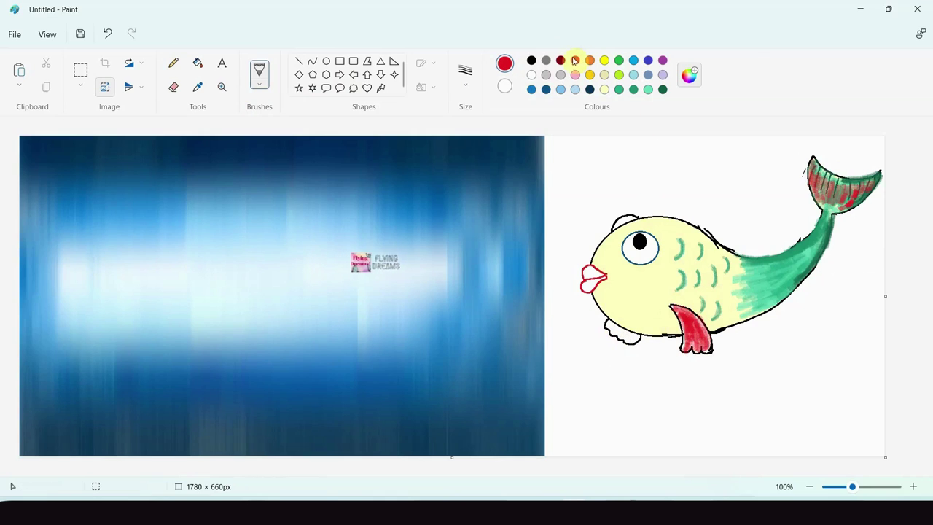
Add a dark red with RGB 164, 13, 20 to the custom colours and shade the belly flipper with it.
left_click(690, 75)
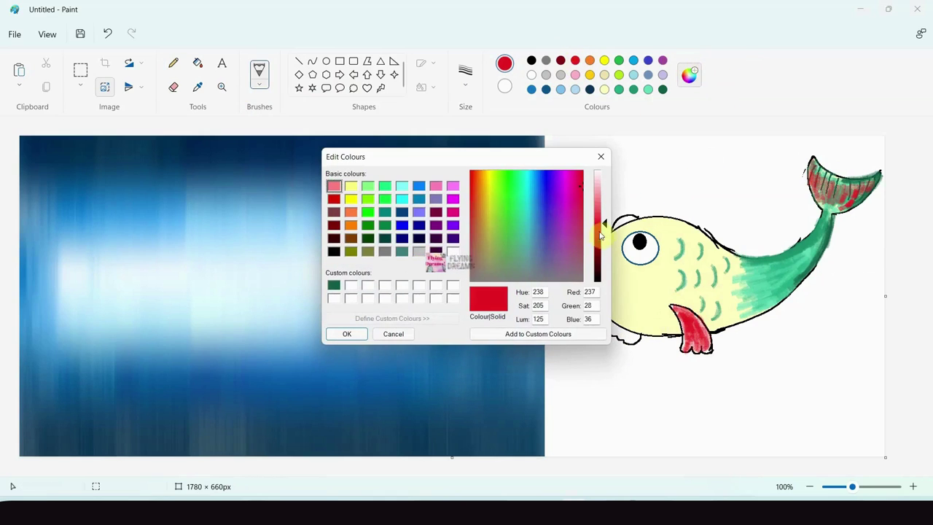
left_click(527, 334)
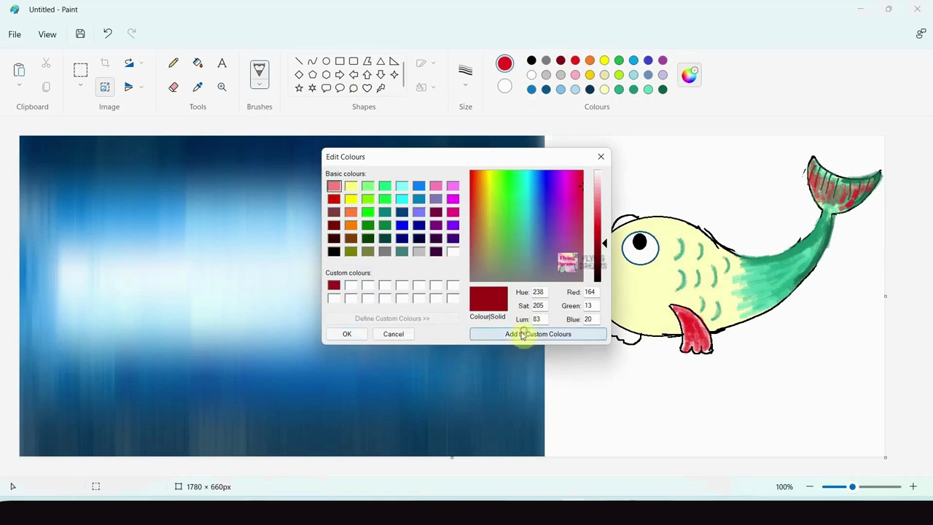
left_click(347, 334)
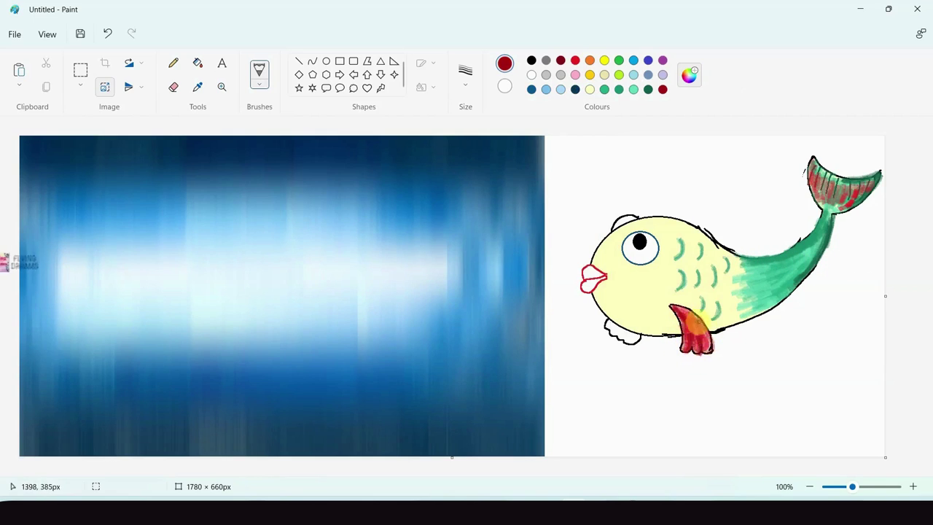
Paint the scalloped front fin under the head red and shade it with dark red.
left_click(575, 60)
left_click_drag(611, 322, 633, 334)
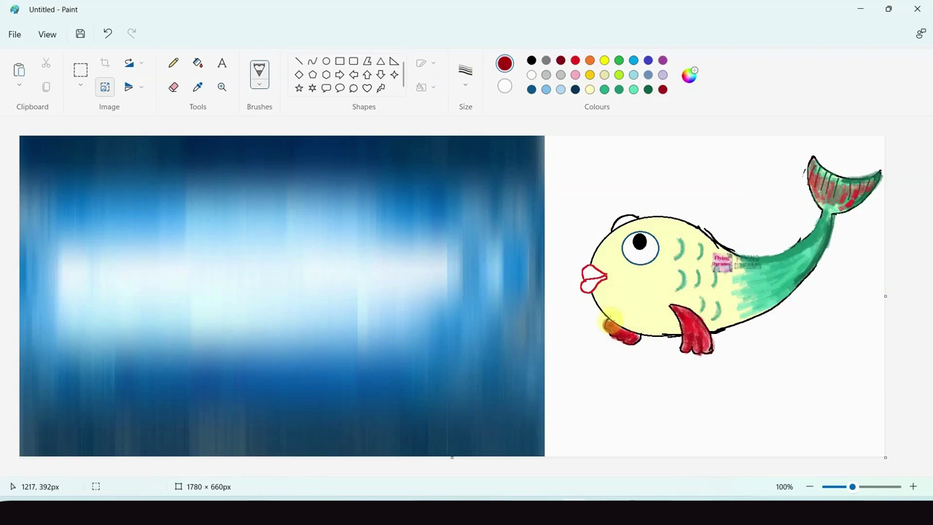
Brush a dark blue ring around the eye and paint the lips solid red.
left_click(532, 89)
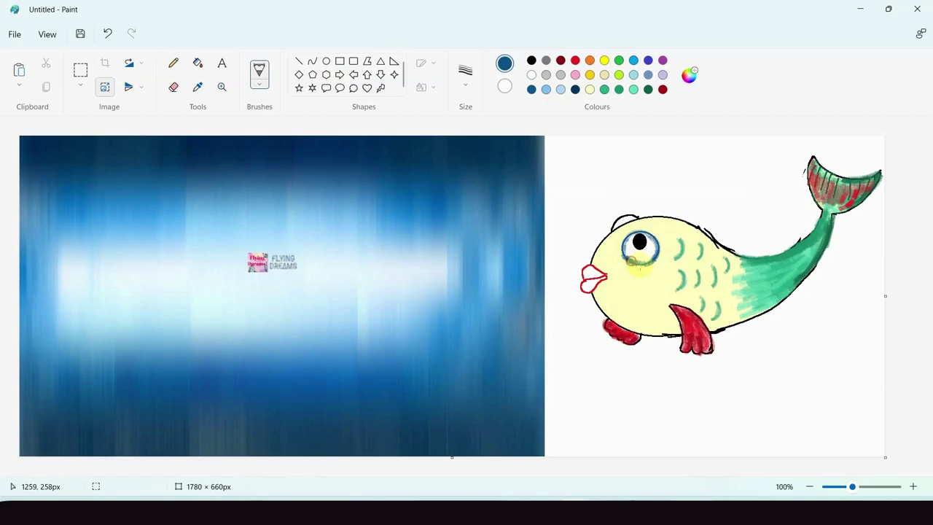
left_click(575, 60)
mouse_move(601, 277)
left_mouse_down()
mouse_move(586, 289)
mouse_move(589, 274)
left_mouse_up()
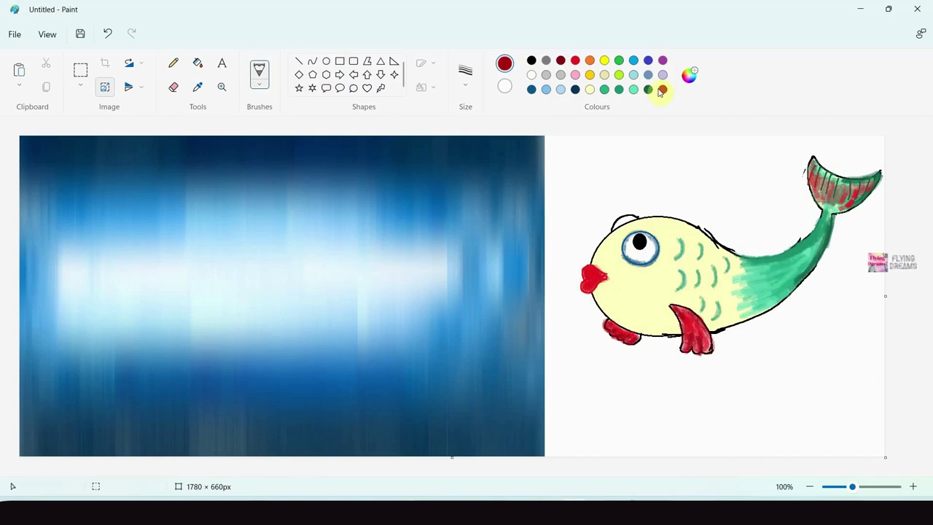
Trace the lips' outline and the line between them in dark red with the Pencil at an adjusted size.
left_click(465, 86)
left_click(467, 95)
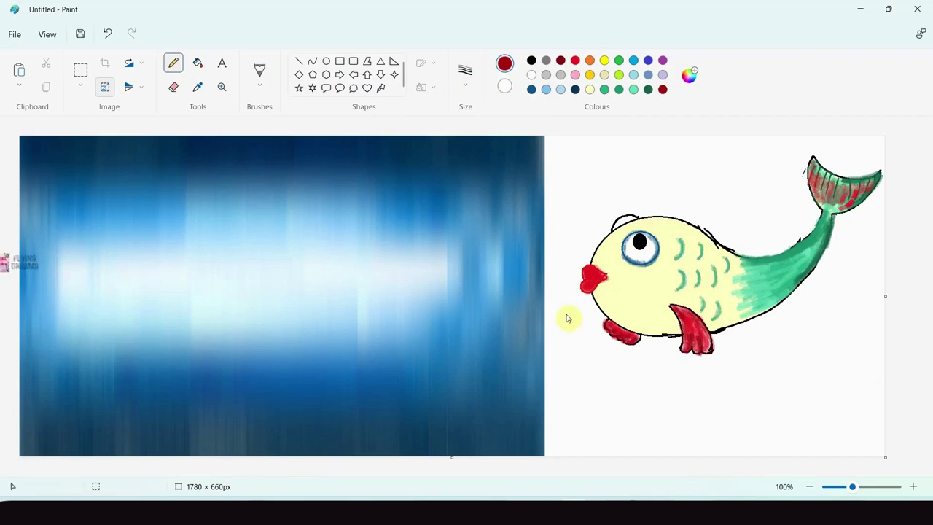
left_click(468, 82)
left_click(470, 136)
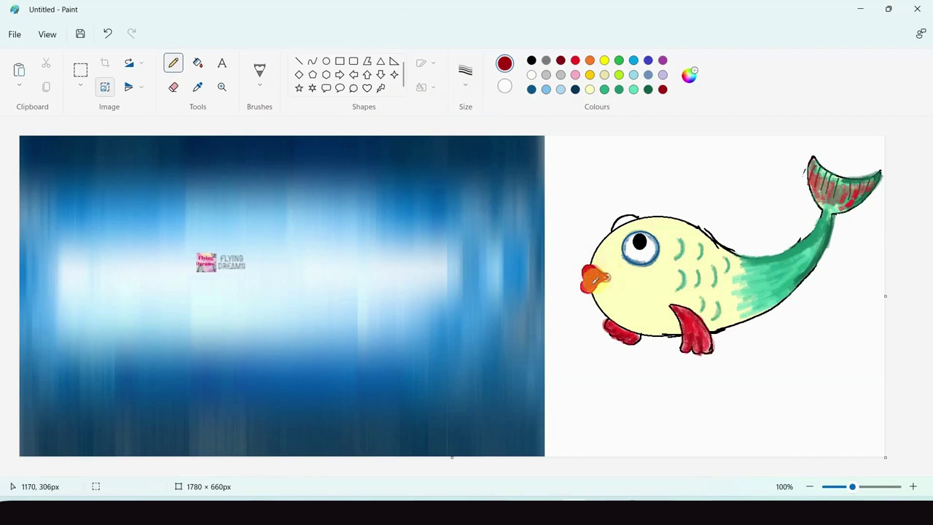
left_click_drag(593, 291, 605, 281)
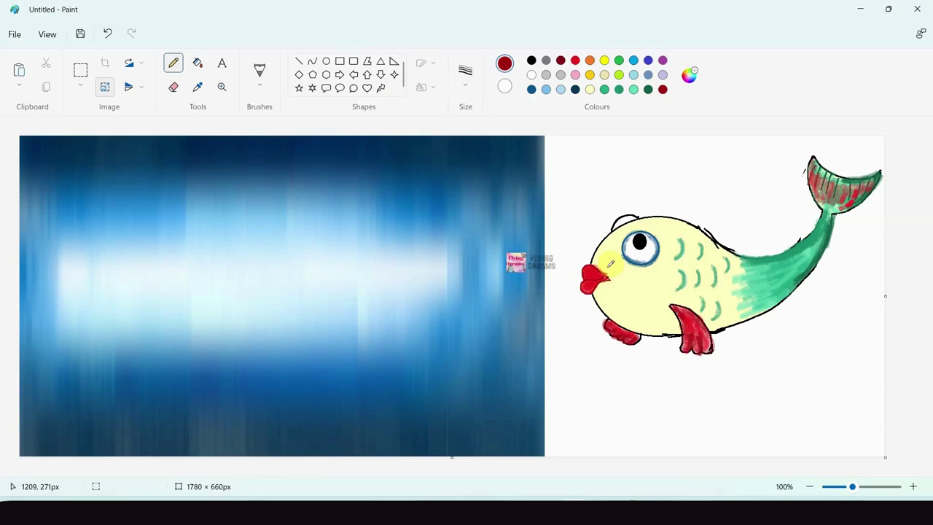
Brush rows of green curved scales over the green rear part of the large fish's body using an adjusted brush size.
left_click(619, 89)
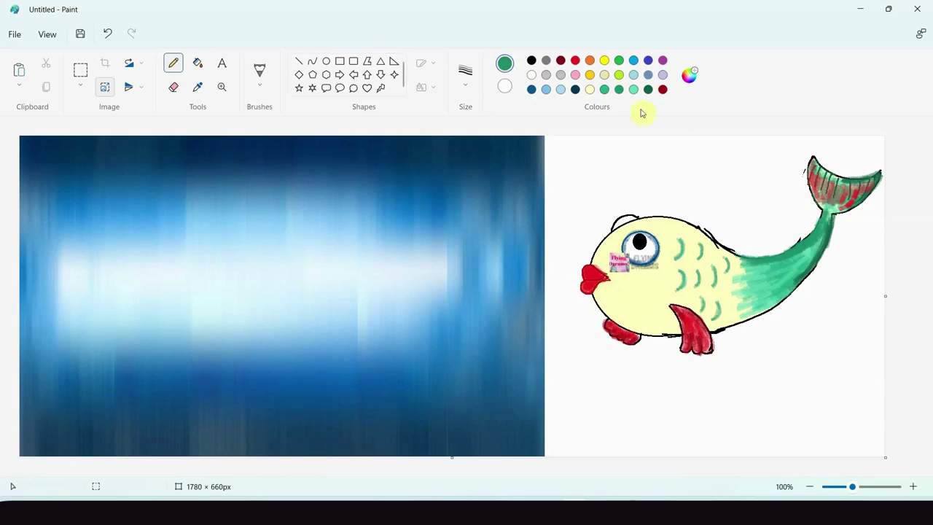
left_click(257, 76)
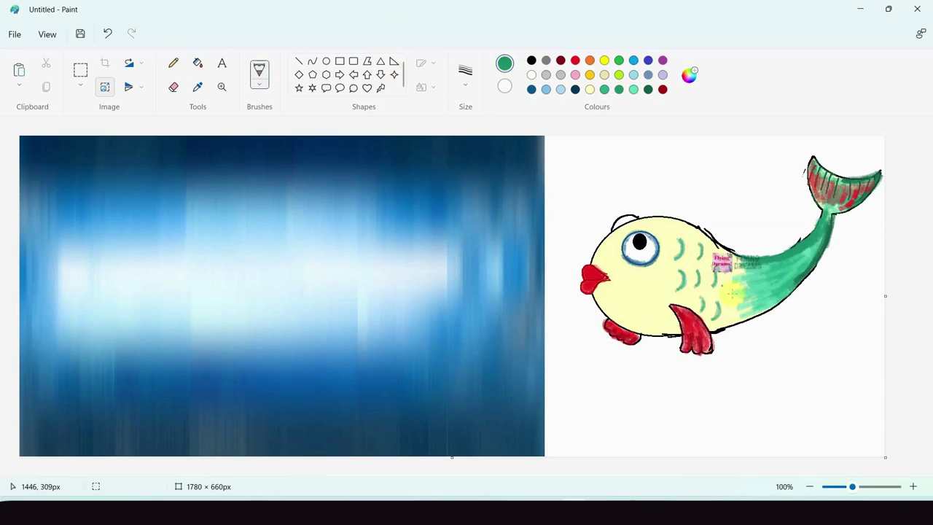
left_click(463, 87)
left_click(477, 138)
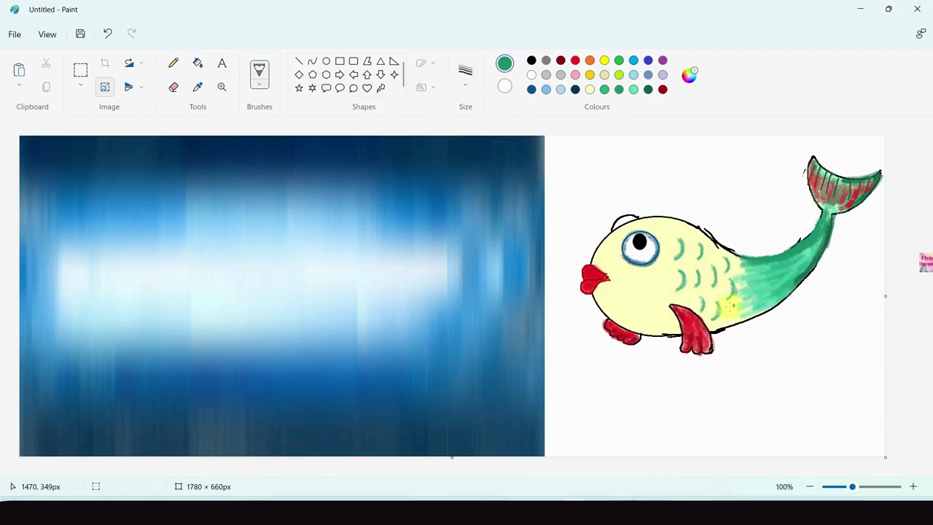
mouse_move(747, 268)
left_mouse_down()
mouse_move(742, 298)
mouse_move(752, 298)
mouse_move(760, 271)
mouse_move(754, 306)
mouse_move(778, 274)
mouse_move(779, 286)
mouse_move(797, 271)
left_mouse_up()
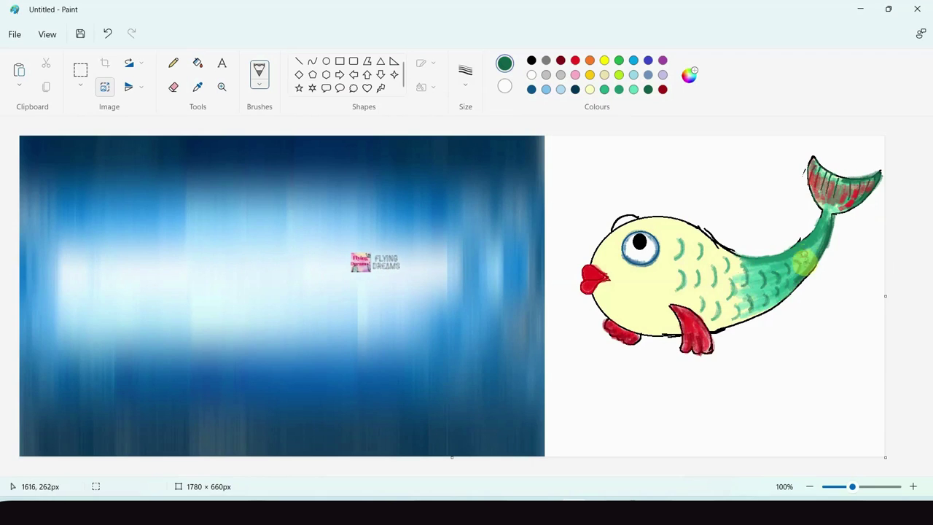
Add a very dark green to the custom colours and shade the narrow end of the fish's body below the tail fin.
left_click(688, 75)
left_click(590, 279)
left_click(481, 333)
left_click(352, 333)
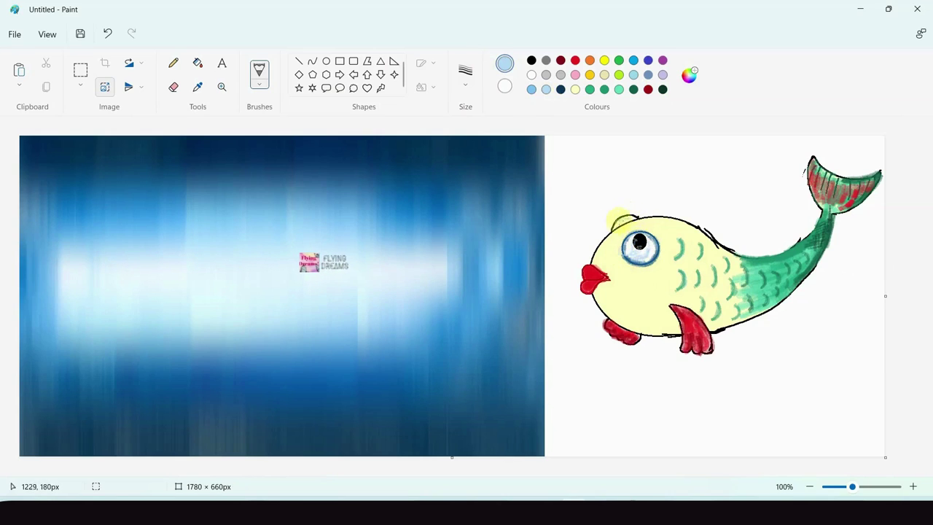
Shade the white of the eye and the bump on top of the head with light blue tones.
left_click(533, 89)
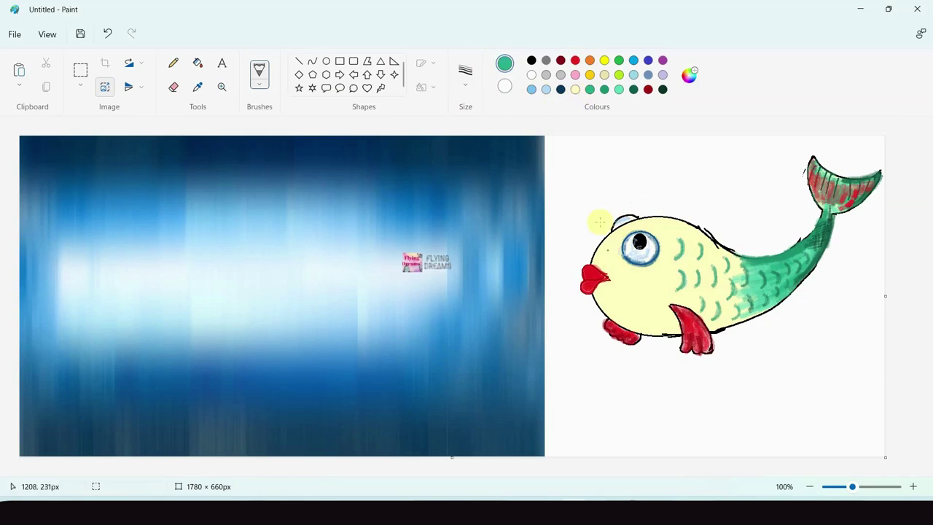
left_click(546, 89)
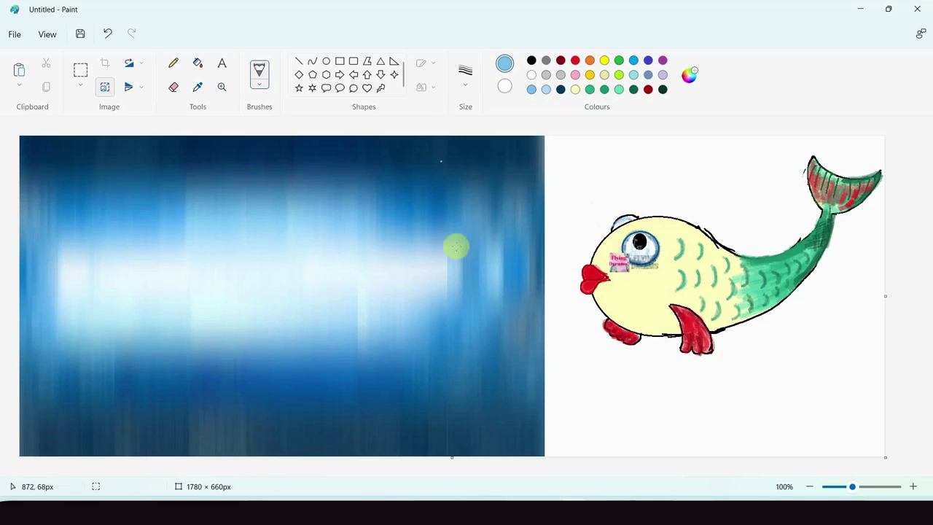
Turn on transparent selection and select the whole fish on the white area with a rectangle about 655 × 451 px.
left_click(78, 77)
left_click(81, 88)
left_click(62, 188)
left_click_drag(565, 184, 841, 341)
left_click(789, 365)
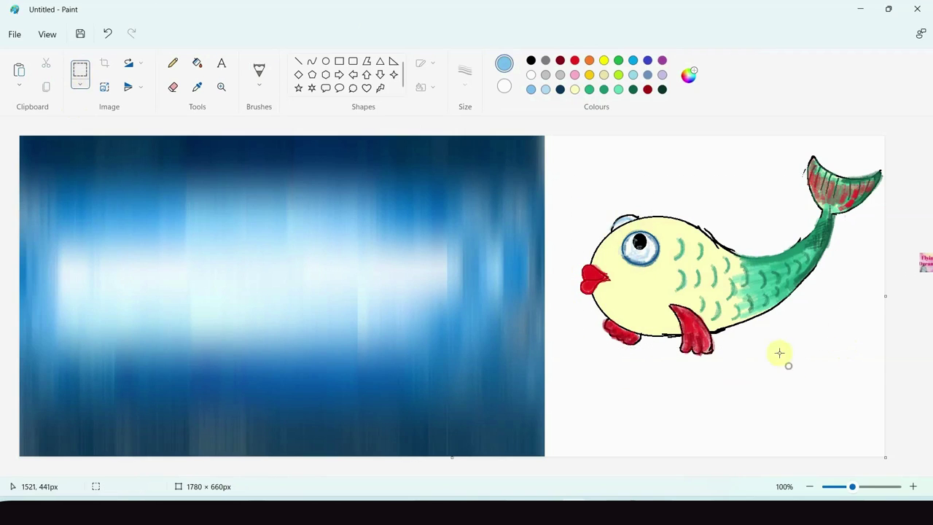
left_click_drag(679, 364, 883, 362)
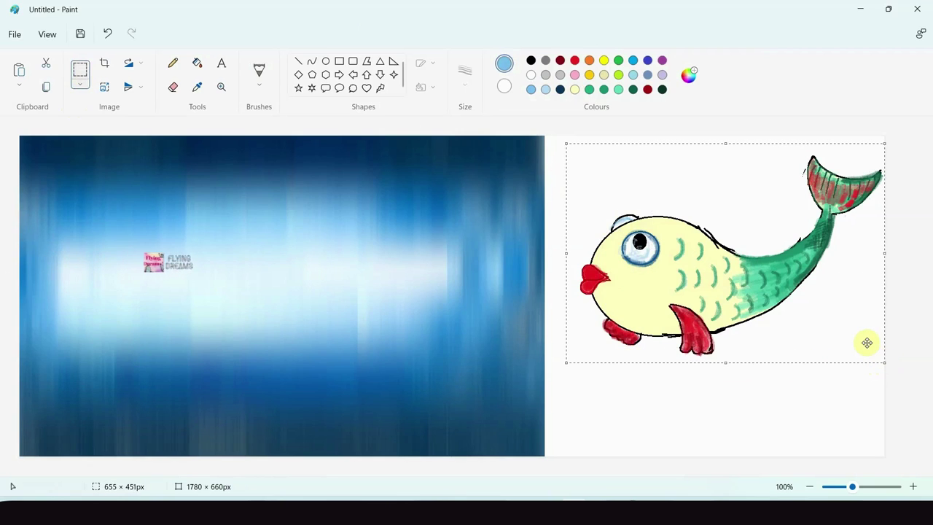
Paste a copy of the fish onto the blue background and shrink it to about 553 × 355 px.
key("ctrl+c")
key("ctrl+v")
left_click_drag(124, 267, 312, 288)
left_click_drag(525, 156, 473, 204)
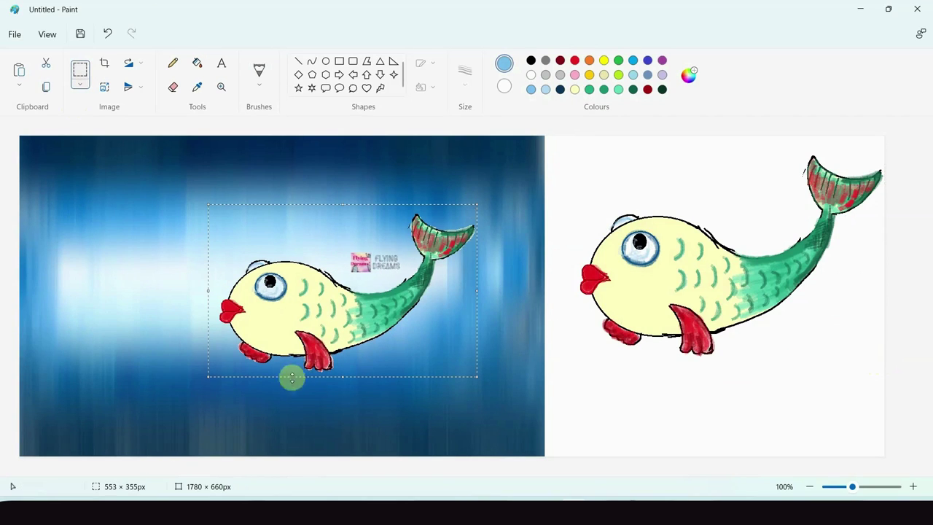
Move the fish copy into the bright middle of the background and adjust its size to about 553 × 366 px.
left_click_drag(342, 374, 343, 352)
left_click_drag(290, 296, 264, 271)
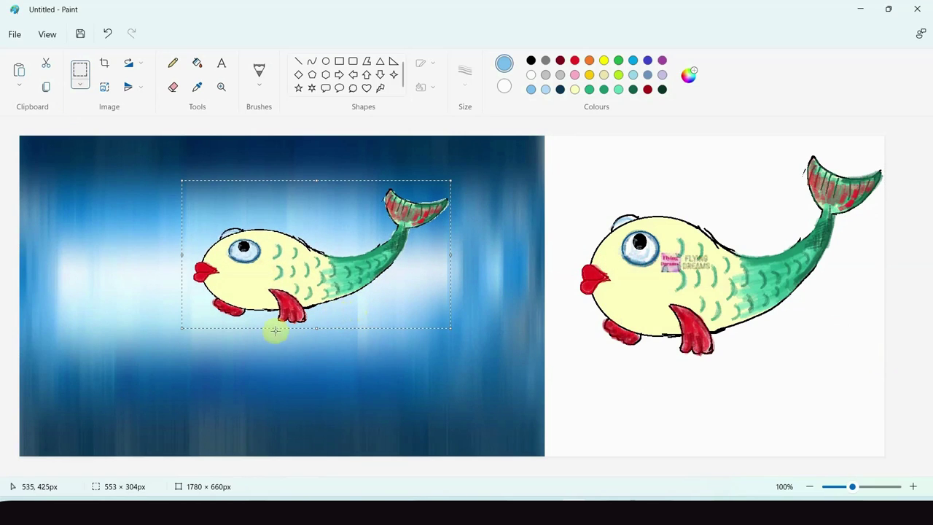
left_click_drag(313, 328, 325, 358)
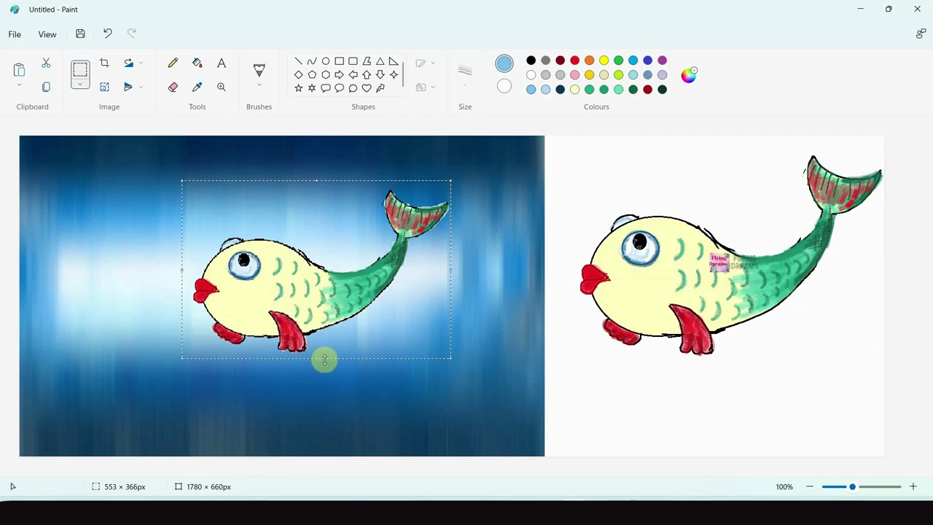
left_click(498, 310)
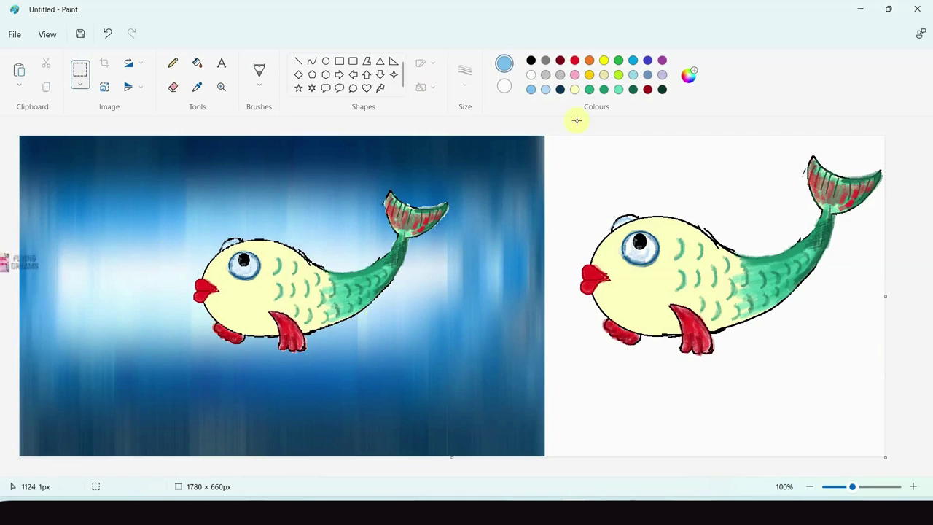
Add a pale blue to the custom colours and draw a circle about 50 × 50 px above the original fish's head.
left_click(688, 76)
left_click(483, 334)
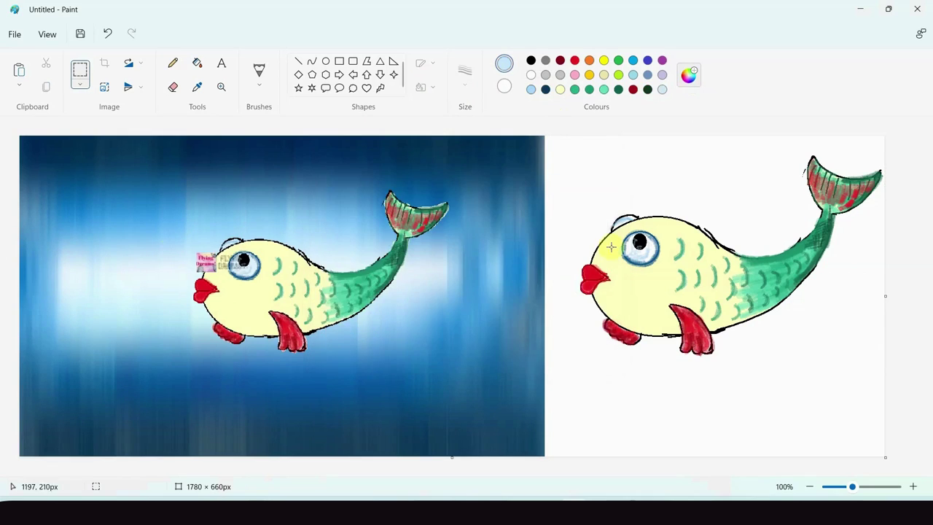
left_click(326, 60)
left_click_drag(580, 157, 604, 180)
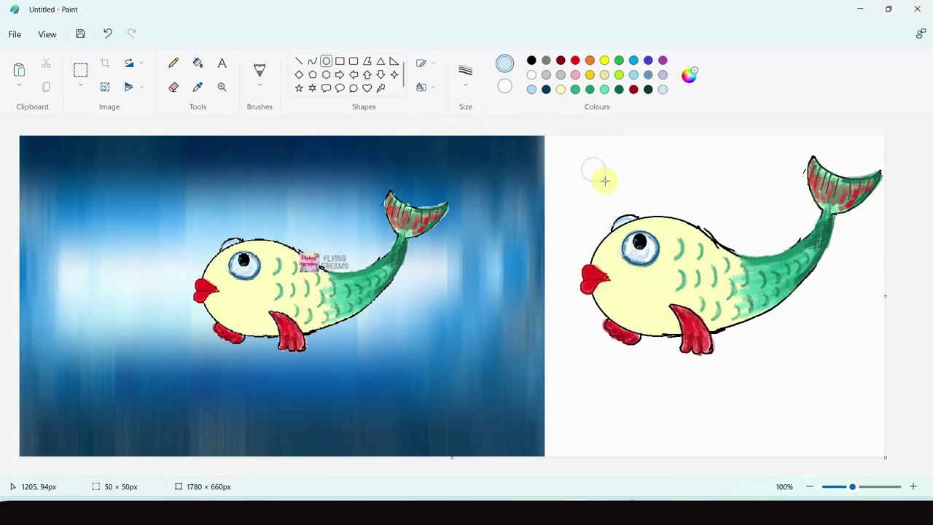
left_click(641, 169)
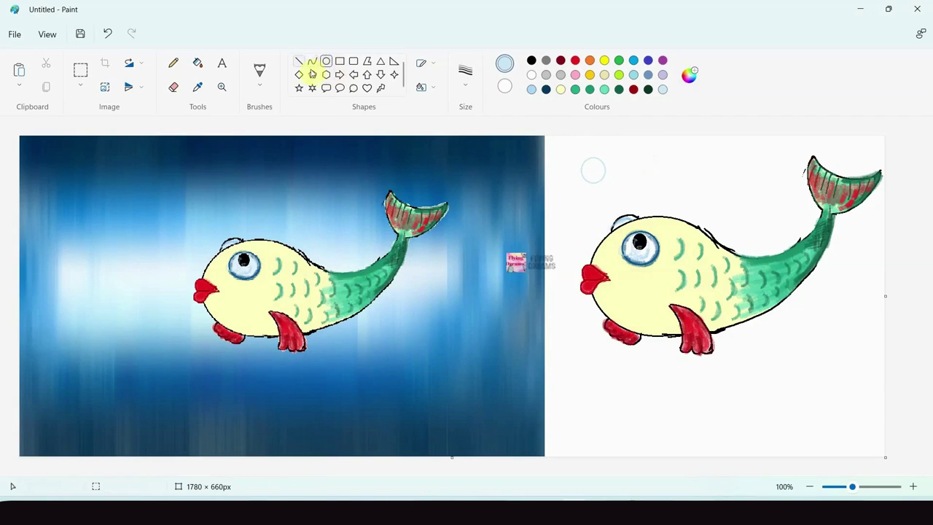
Switch to the brush and add a light turquoise with RGB 140, 240, 225 to the custom colours.
left_click(259, 71)
left_click(604, 89)
left_click(688, 76)
left_click(525, 188)
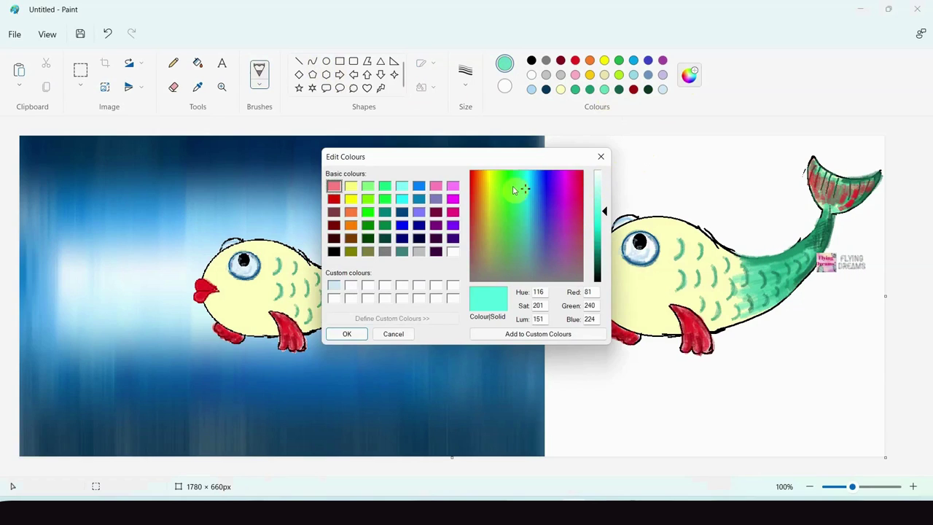
left_click(597, 182)
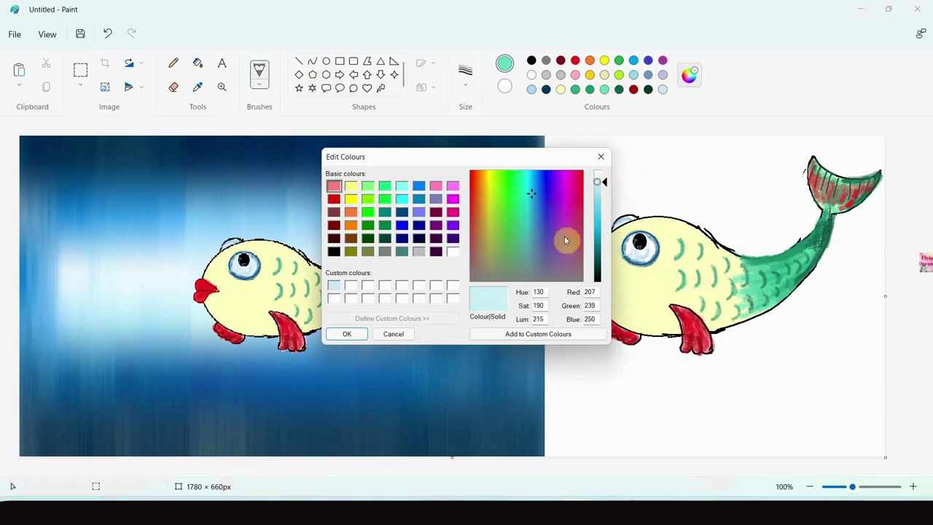
left_click(530, 194)
left_click(524, 187)
left_click(525, 180)
left_click(524, 196)
left_click(598, 199)
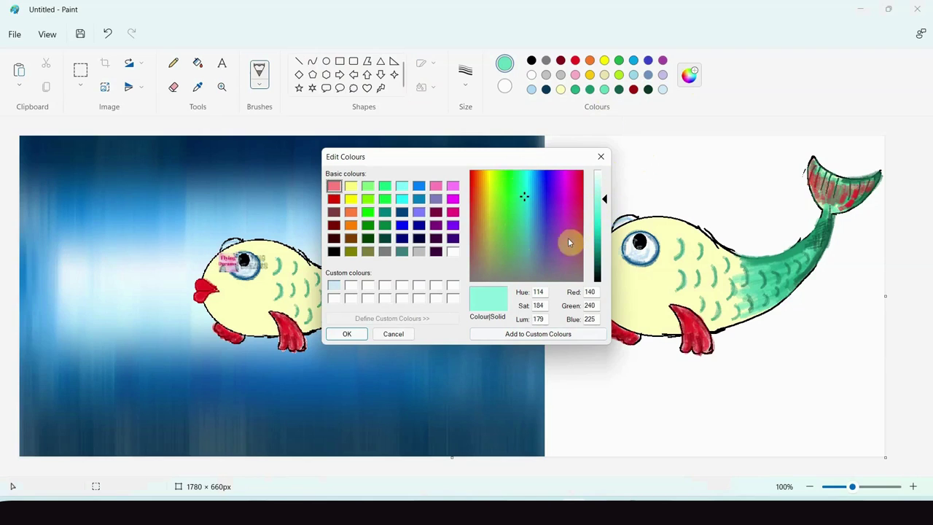
left_click(477, 337)
left_click(346, 336)
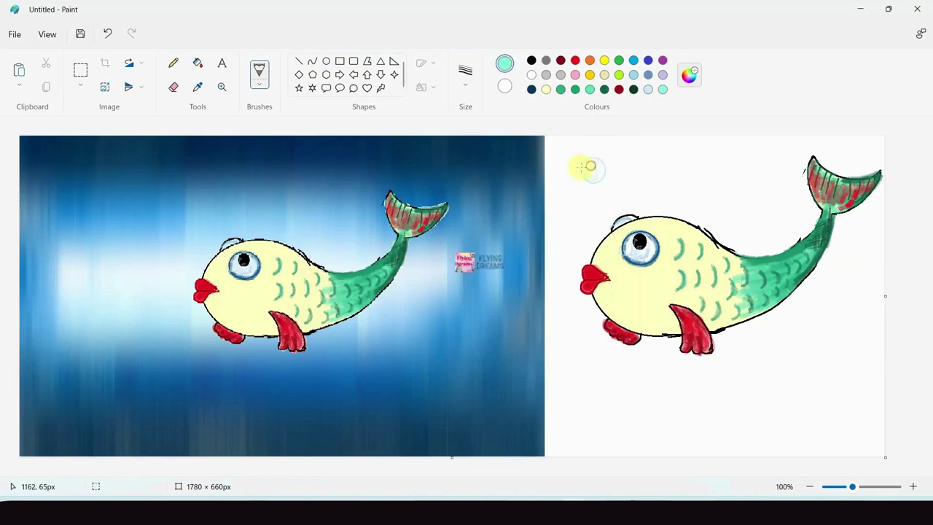
Fill the circle with the light turquoise at a 10 px brush size and shade it with pale blue and green tones.
left_click(464, 81)
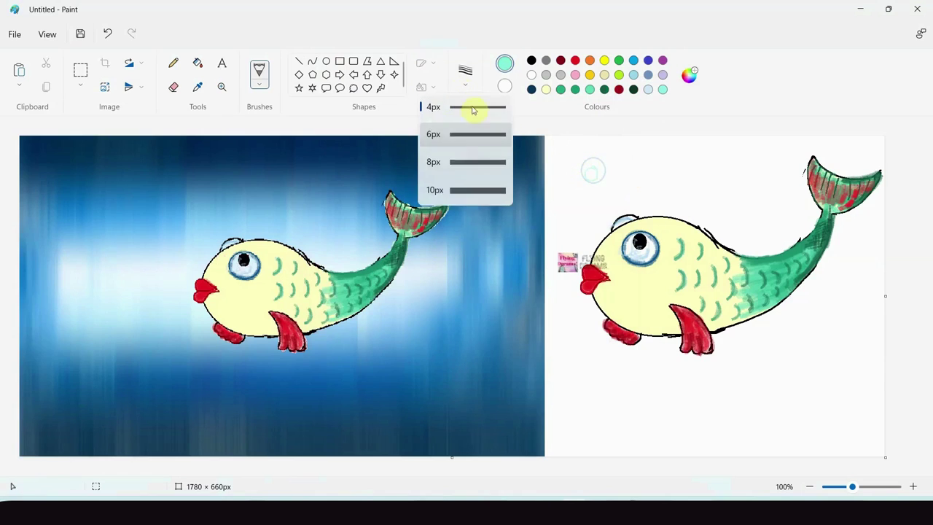
left_click(457, 187)
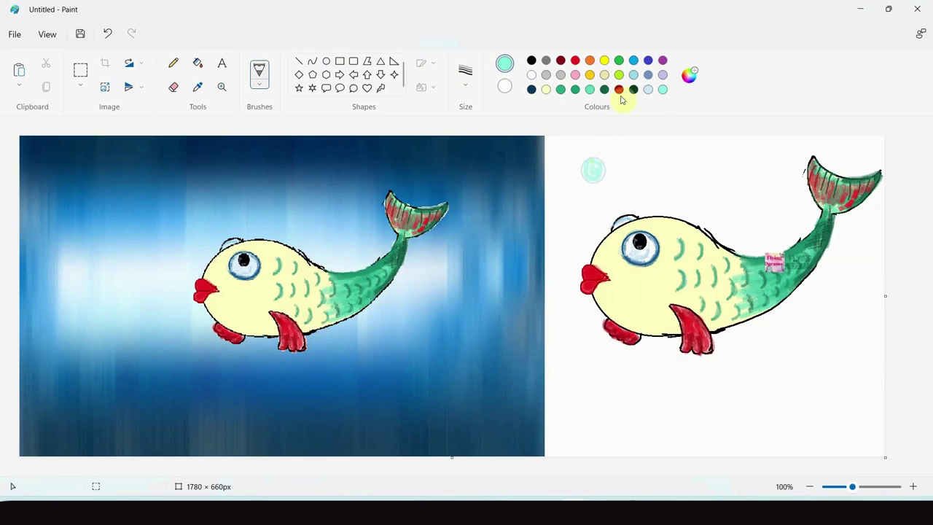
left_click(647, 91)
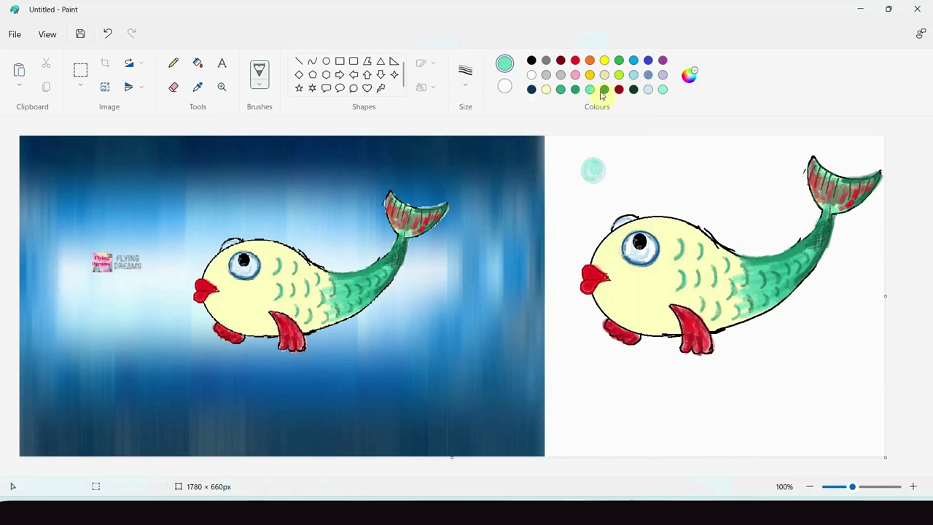
Draw a dark teal spiral inside the bubble with the Pencil at an adjusted size and undo the last stray stroke.
left_click(689, 75)
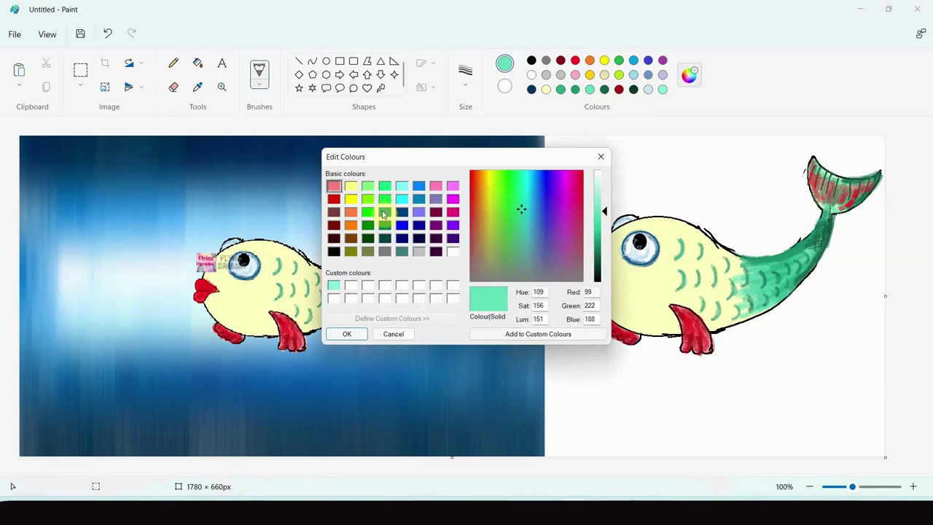
left_click(385, 212)
left_click(339, 333)
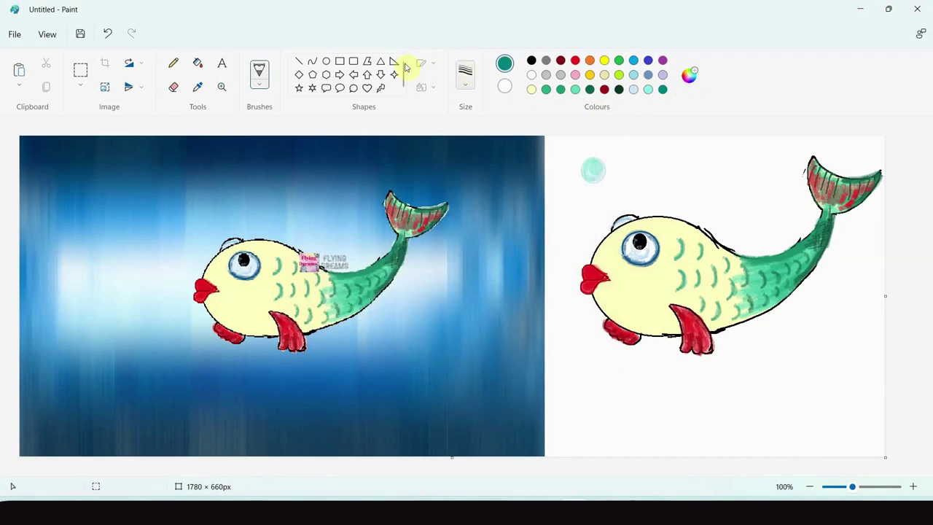
left_click(173, 63)
left_click(465, 73)
left_click(466, 107)
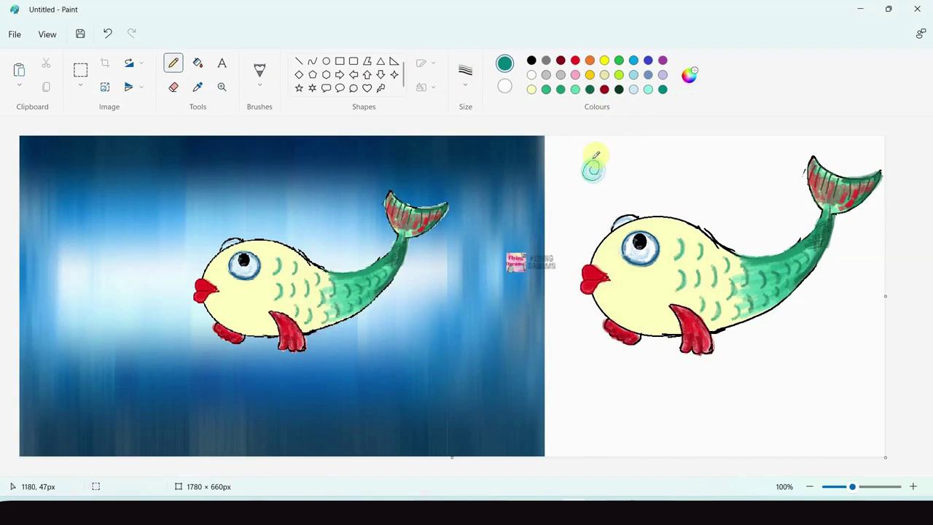
key("ctrl+z")
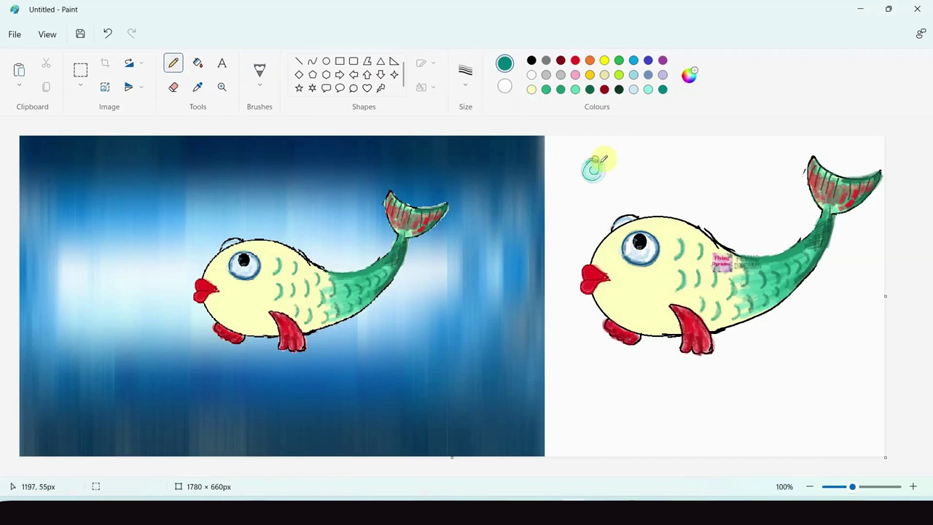
Copy the spiral bubble and place a reduced copy in front of the fish's mouth on the blue background.
left_click(81, 68)
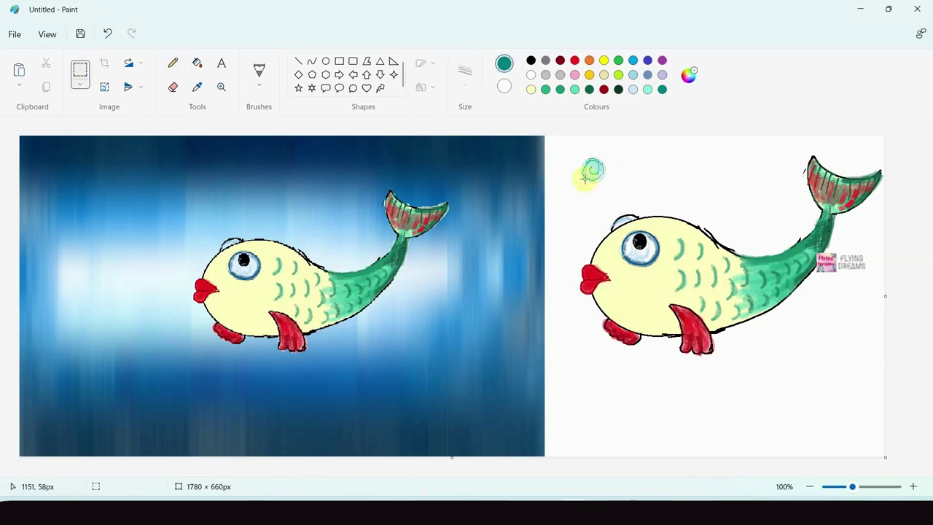
left_click_drag(576, 153, 613, 191)
key("ctrl+c")
key("ctrl+v")
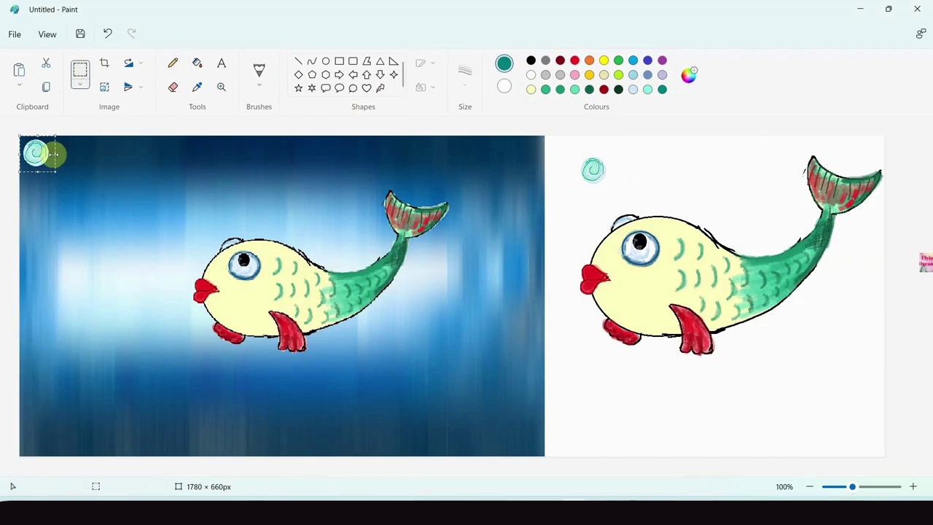
key("ctrl+z")
key("ctrl+v")
left_click_drag(35, 154, 191, 258)
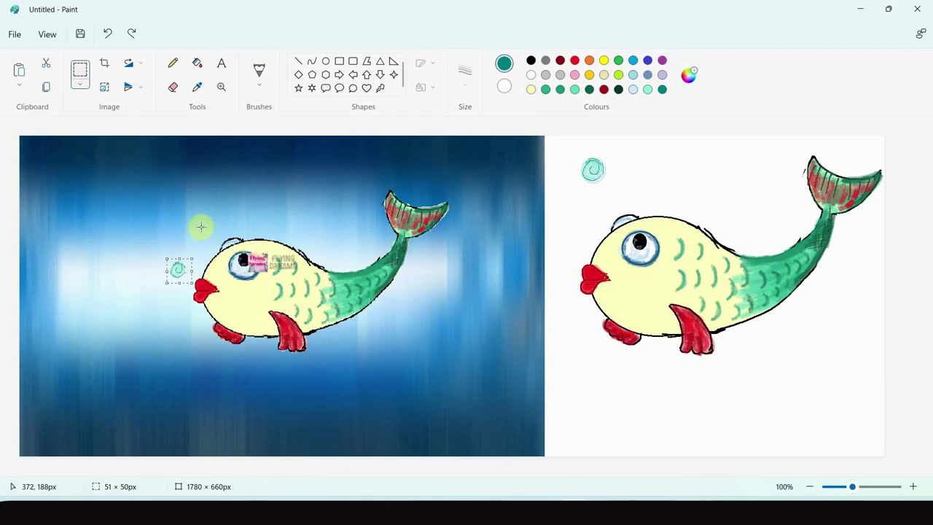
Paste four more bubble copies in varied sizes above the head and back of the fish on the background.
key("ctrl+v")
left_click_drag(31, 149, 229, 203)
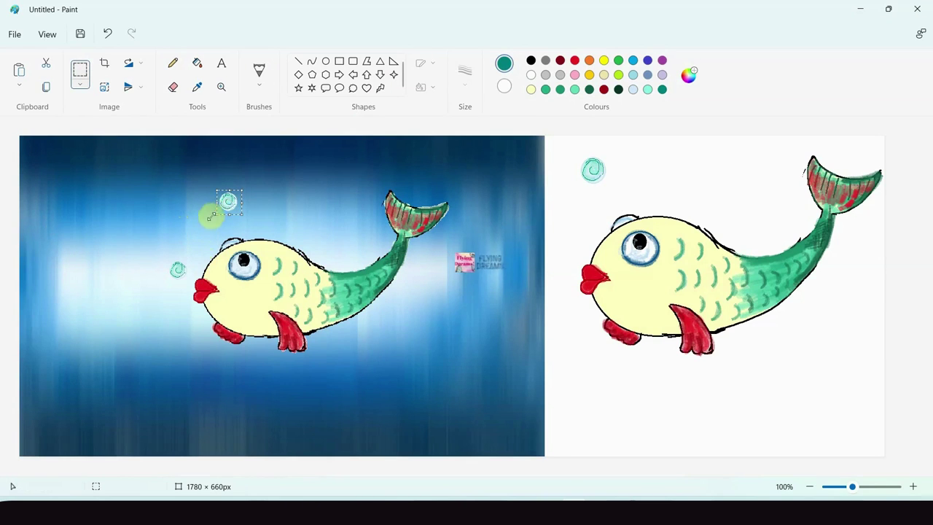
key("ctrl+v")
left_click_drag(31, 148, 182, 208)
key("ctrl+v")
left_click_drag(32, 148, 213, 161)
key("ctrl+v")
left_click_drag(32, 147, 321, 208)
Paste three more bubbles, two small ones around the tail fin and one in front of the fish's face.
key("ctrl+v")
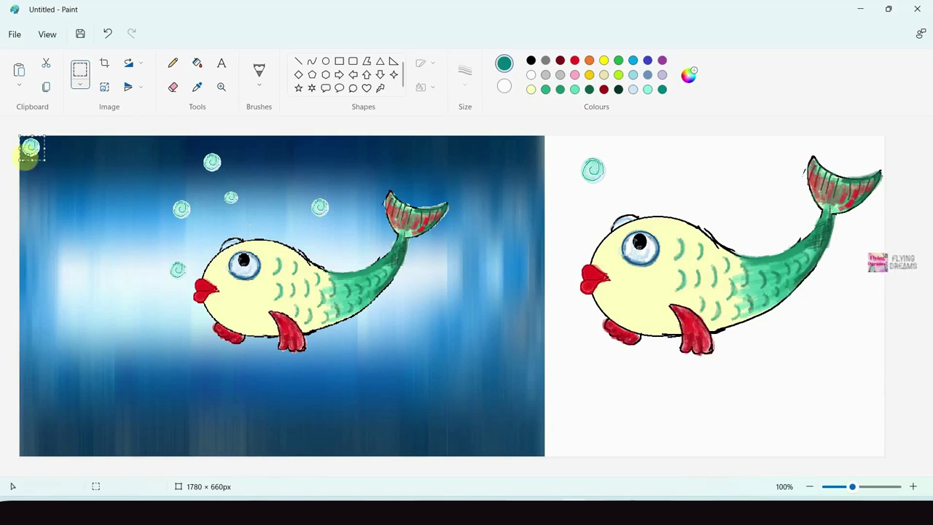
left_click_drag(32, 148, 391, 158)
key("ctrl+v")
left_click_drag(32, 148, 484, 186)
key("ctrl+v")
left_click_drag(33, 148, 142, 251)
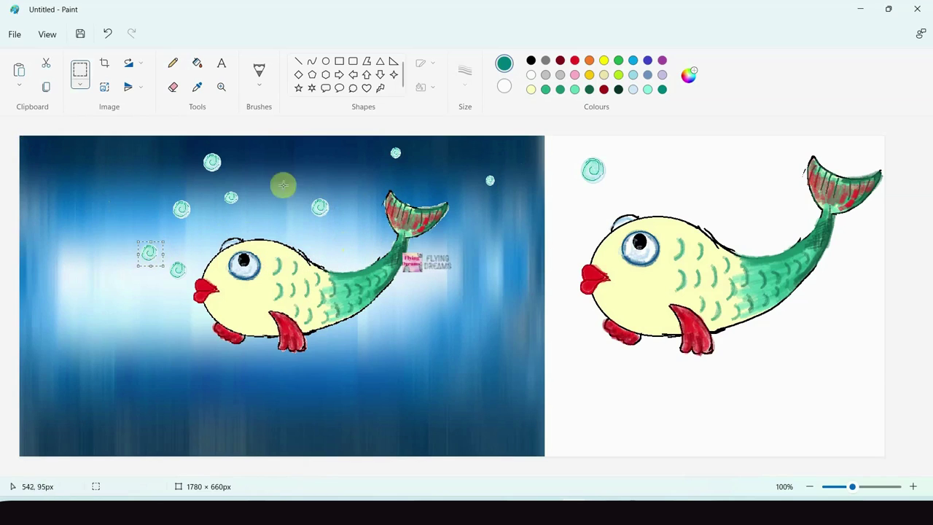
left_click(354, 161)
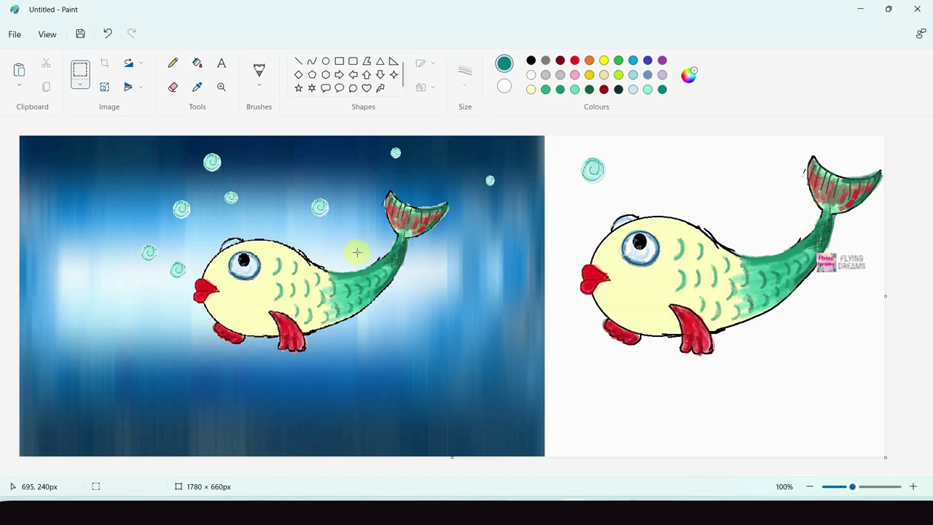
Mix a custom brown with red 174, green 90 and blue 21 and add it to the custom colours.
left_click(689, 75)
left_click(486, 218)
left_click_drag(486, 227, 479, 193)
mouse_move(601, 247)
left_mouse_down()
mouse_move(600, 234)
mouse_move(600, 243)
left_mouse_up()
left_click(538, 334)
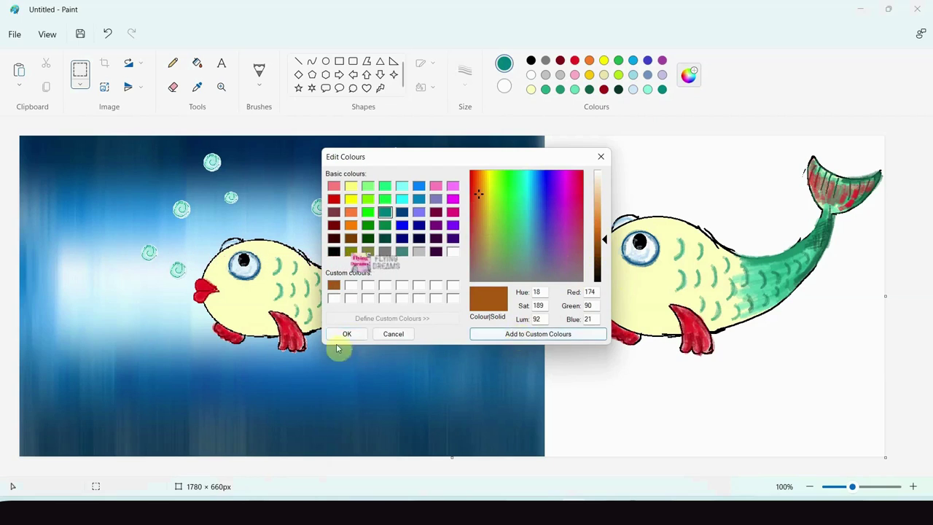
left_click(346, 333)
Create two more custom shades, a lighter orange-brown and a very dark brown, by varying the brown's brightness.
left_click(688, 75)
left_click_drag(601, 238, 600, 225)
left_click(500, 340)
left_click(347, 333)
left_click(688, 75)
left_click(600, 247)
left_click(496, 334)
left_click(347, 333)
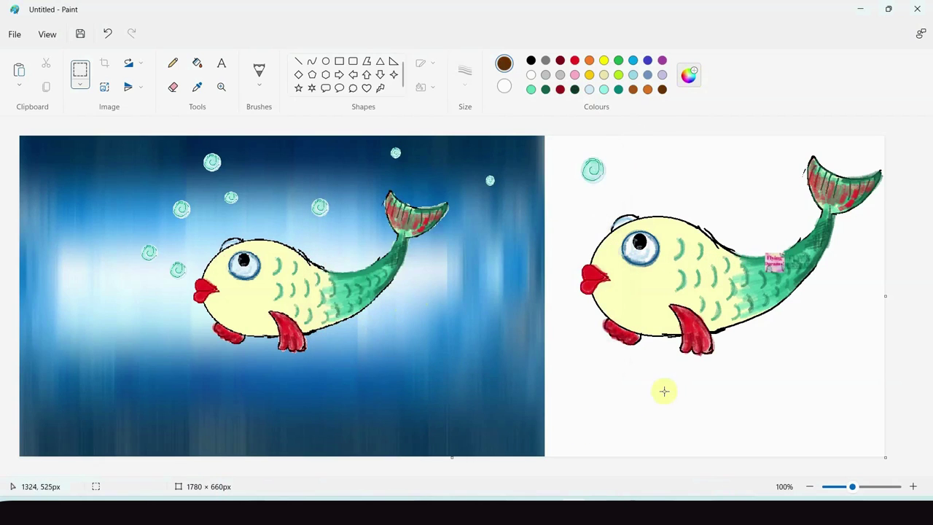
Draw a horizontal oval rock outline in dark brown with the Pencil on the white area above the large fish.
left_click_drag(655, 388, 610, 396)
left_click(173, 63)
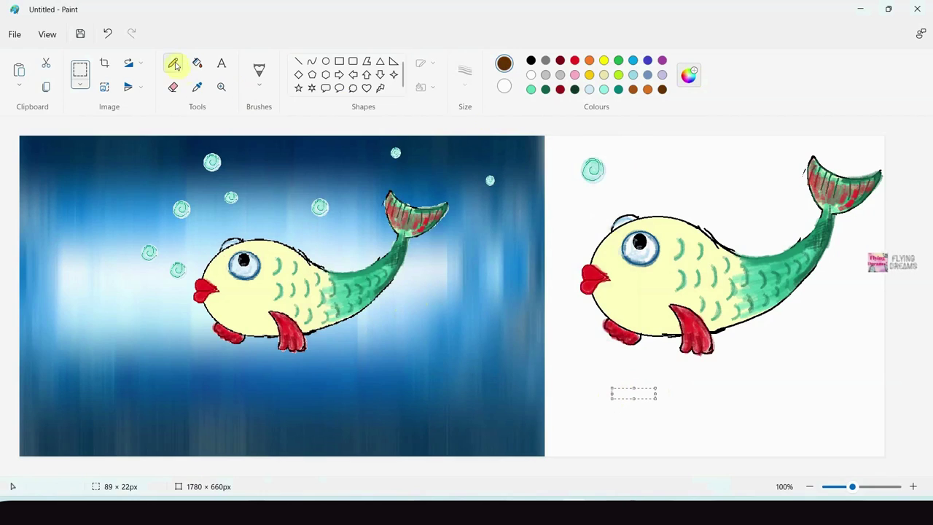
mouse_move(680, 180)
left_mouse_down()
mouse_move(745, 175)
mouse_move(728, 156)
left_mouse_up()
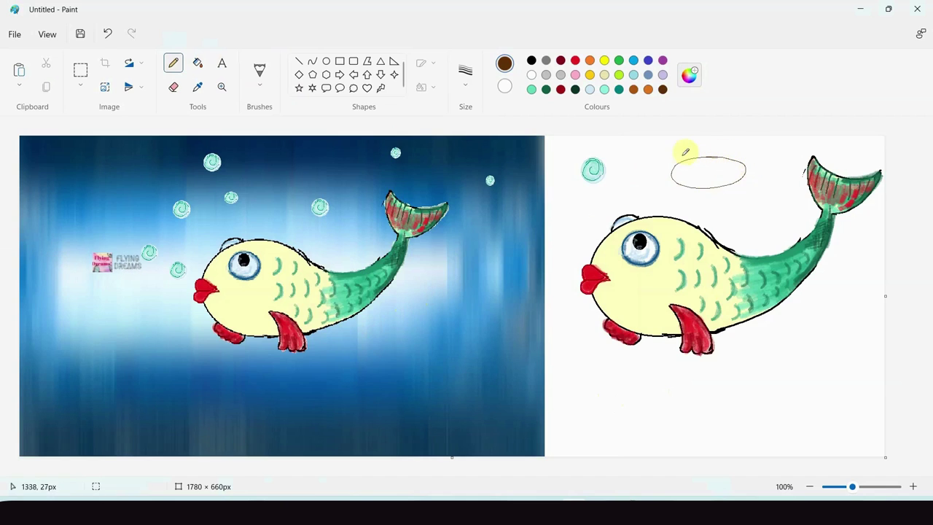
Shade the oval rock with dark, orange and medium brown brush strokes, keeping the edges darker.
left_click(269, 84)
left_click(323, 303)
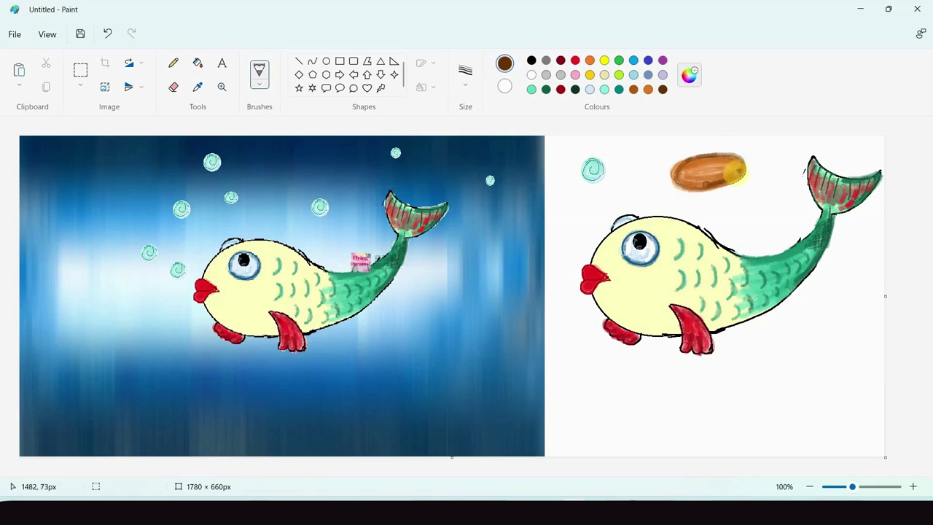
left_click_drag(733, 169, 671, 171)
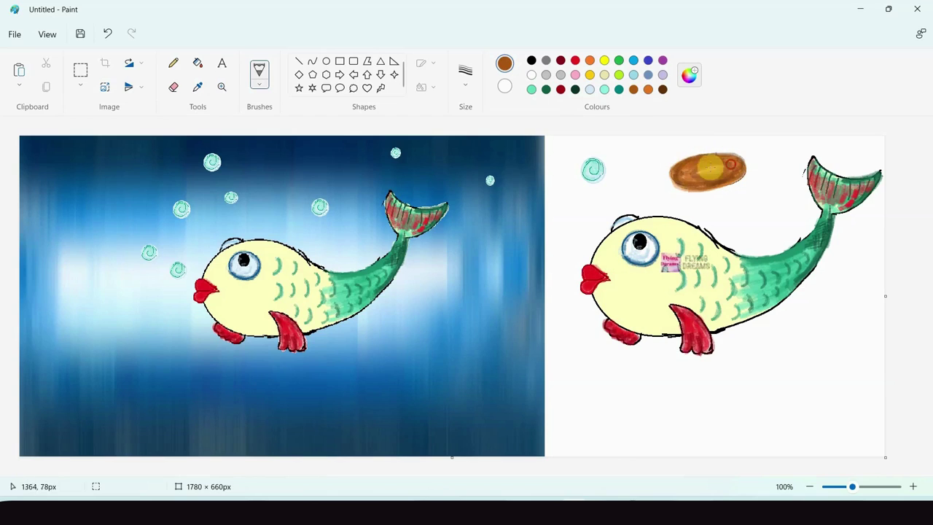
mouse_move(696, 172)
left_mouse_down()
mouse_move(723, 157)
mouse_move(718, 176)
mouse_move(700, 155)
left_mouse_up()
Select and copy the painted rock, and place a pasted copy in the lower-left corner of the blue background.
left_click(81, 70)
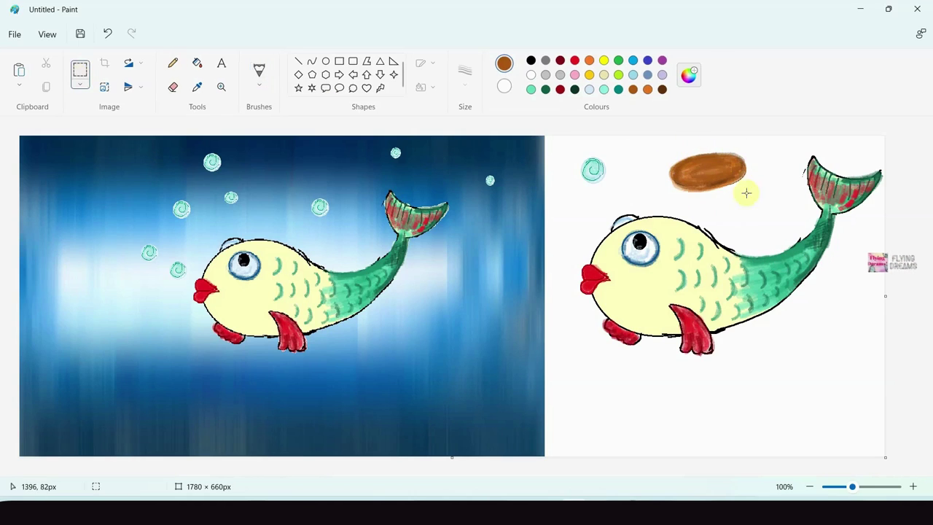
key("ctrl+c")
key("ctrl+v")
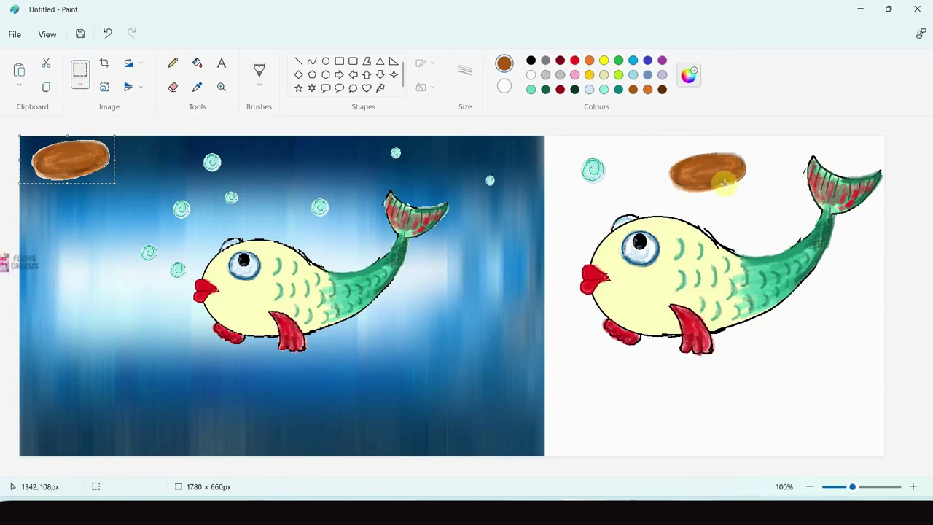
left_click_drag(73, 159, 49, 437)
Paste another rock, flip it and place it at the lower-right corner of the blue background.
key("ctrl+v")
left_click(131, 86)
left_click(142, 129)
left_click_drag(59, 139, 537, 444)
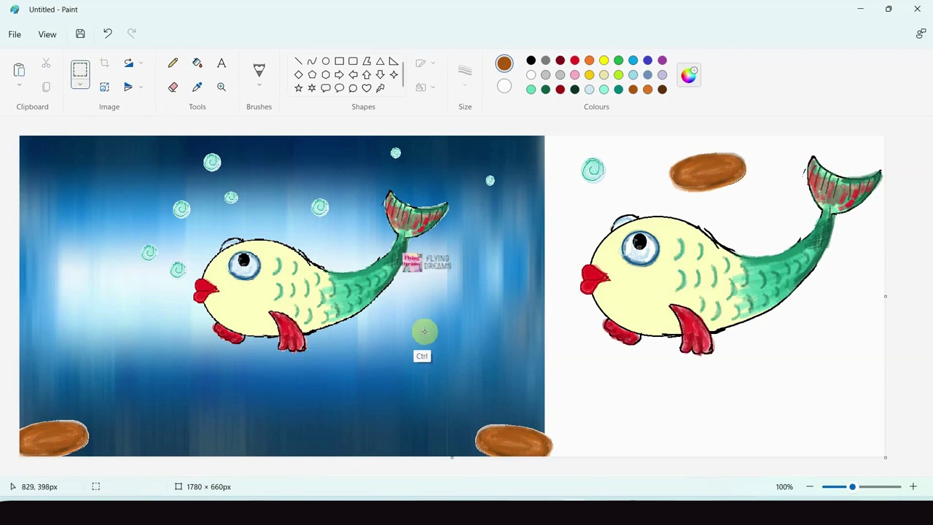
Paste a full-size rock in its original orientation so that it overlaps the first rock in the lower-left corner.
key("ctrl+v")
left_click(129, 64)
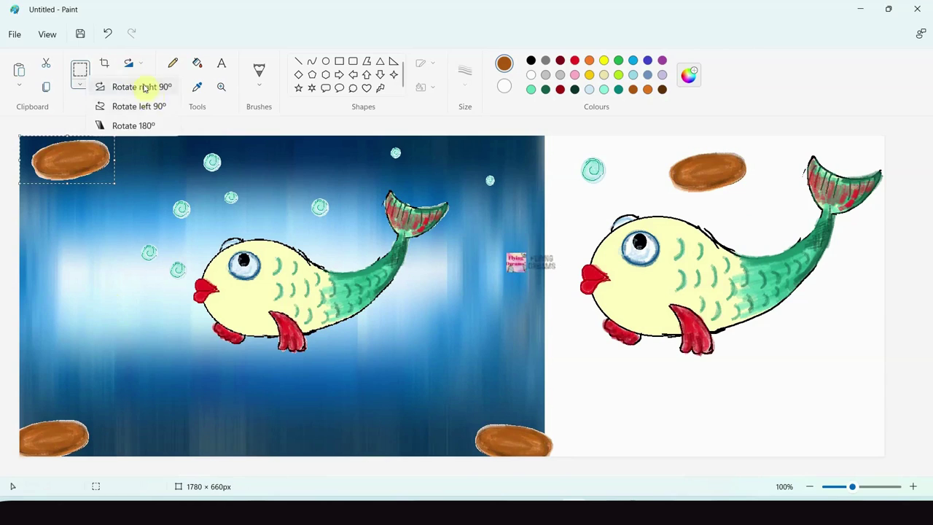
left_click(149, 95)
left_click(132, 67)
left_click(148, 102)
left_click_drag(72, 156, 96, 445)
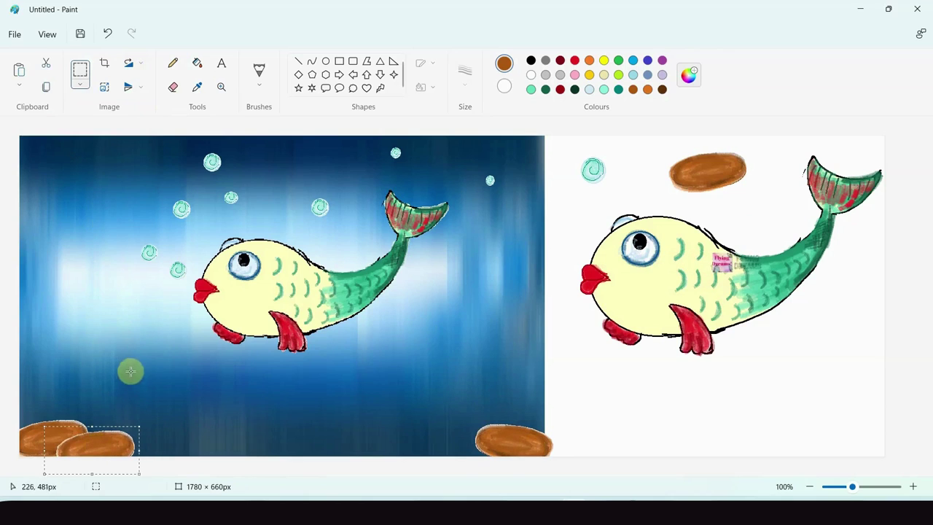
Paste a rock, shrink and flip it, and place it beside the two lower-left rocks.
key("ctrl+v")
left_click_drag(37, 160, 164, 358)
left_click_drag(242, 335, 161, 440)
left_click(131, 86)
left_click(142, 131)
left_click(168, 381)
Add a smaller flipped rock beside the lower-right rock and stack a full-size copy on top of them.
key("ctrl+v")
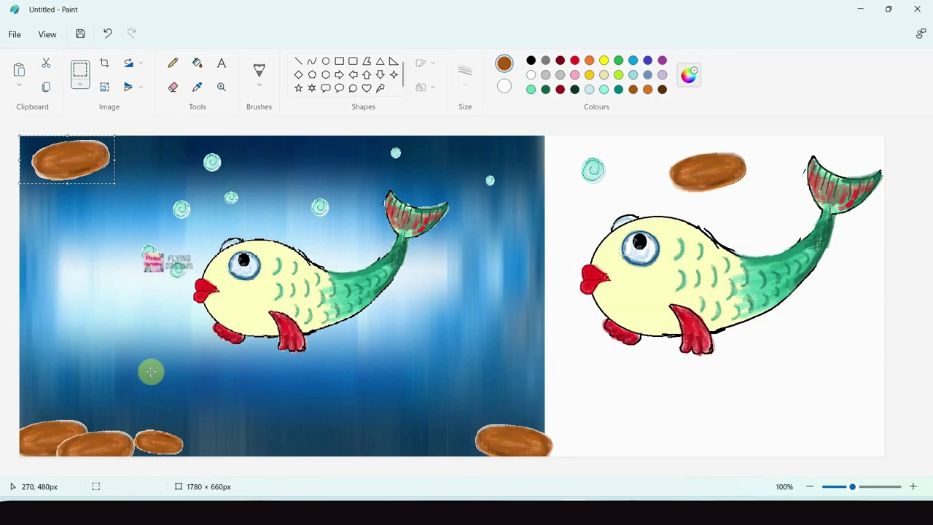
left_click_drag(64, 153, 482, 441)
left_click(130, 87)
left_click(143, 123)
left_click(285, 347)
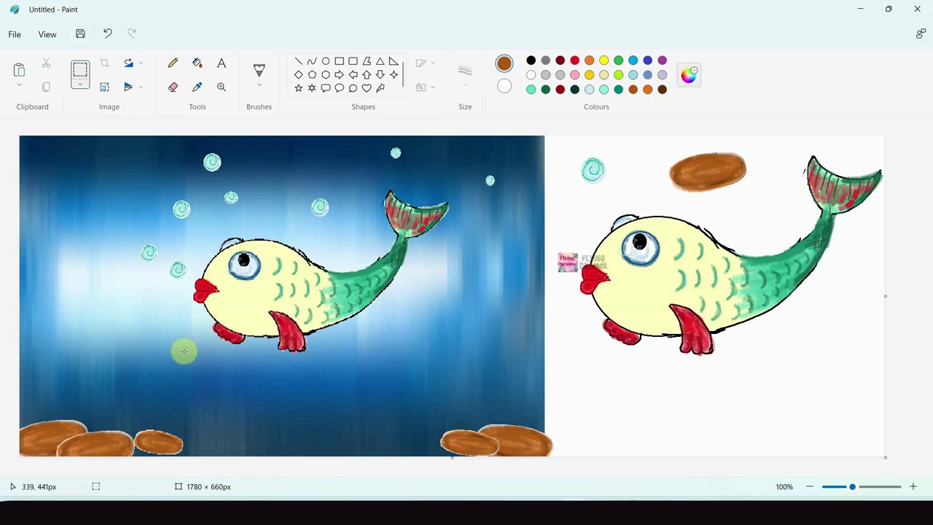
key("ctrl+v")
left_click_drag(51, 159, 493, 423)
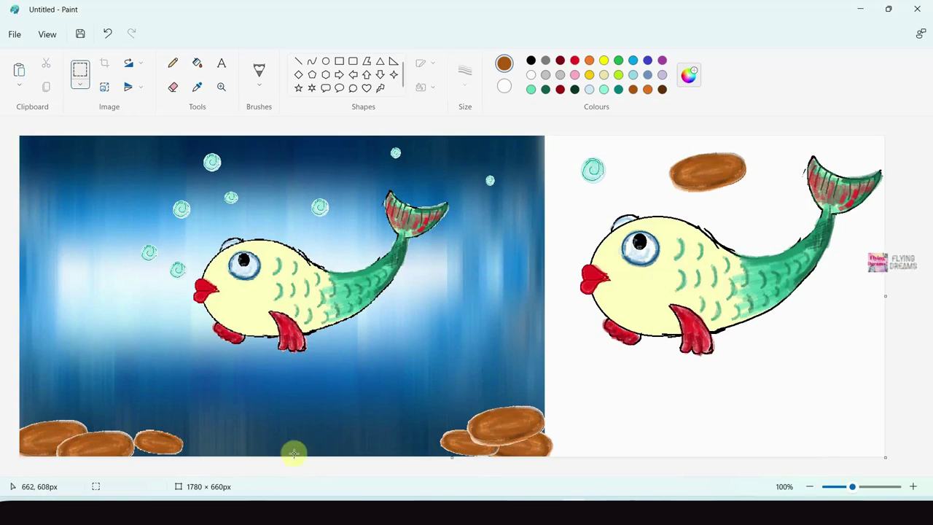
Paste two more small, rounder rocks side by side at the inner end of the lower-right rock pile.
key("ctrl+v")
left_click_drag(76, 157, 438, 448)
left_click(417, 394)
key("ctrl+v")
left_click_drag(63, 166, 406, 451)
left_click(436, 398)
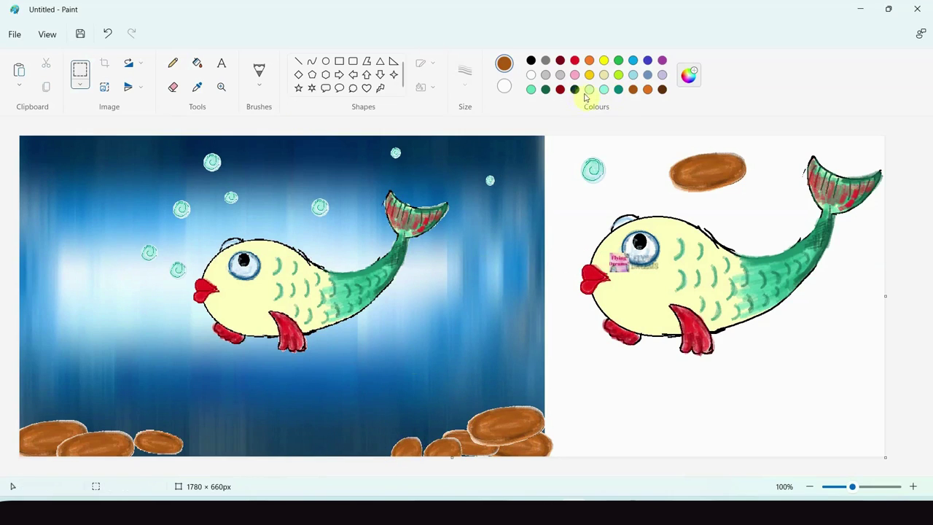
Paint a wavy dark green seaweed stalk rising from the lower-right rock pile with a brush at an adjusted size.
left_click(258, 69)
left_click(465, 73)
left_click(483, 190)
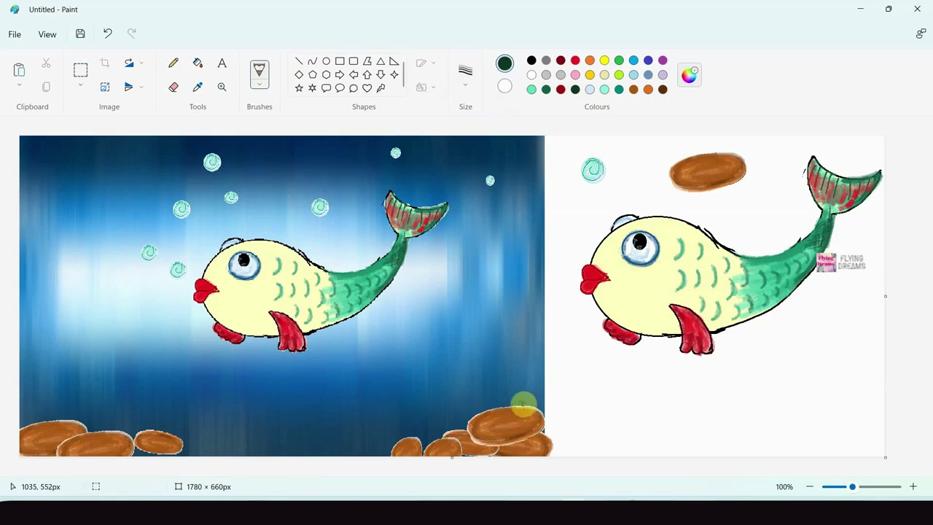
mouse_move(512, 264)
left_mouse_down()
mouse_move(502, 331)
mouse_move(510, 384)
left_mouse_up()
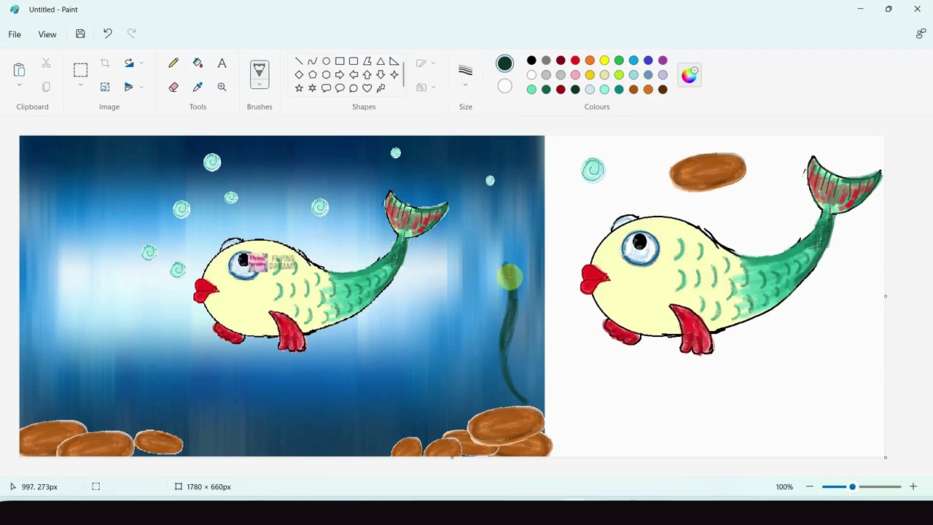
left_click_drag(522, 395, 528, 401)
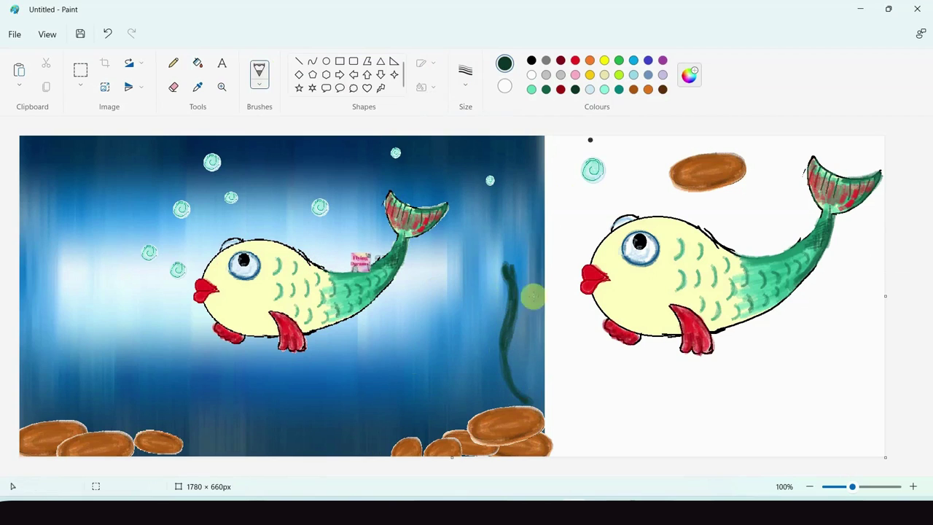
Add lime green highlights along the seaweed stalk on the background and blend them with a medium green.
left_click(618, 74)
mouse_move(509, 268)
left_mouse_down()
mouse_move(509, 364)
mouse_move(504, 269)
mouse_move(513, 273)
mouse_move(514, 316)
mouse_move(505, 366)
mouse_move(533, 402)
mouse_move(509, 373)
left_mouse_up()
left_click(546, 89)
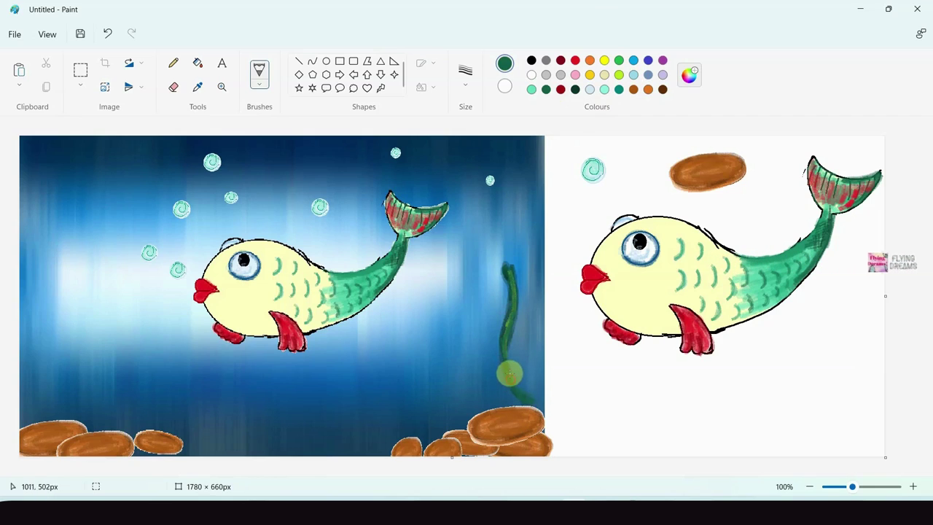
Paint a thick wavy green seaweed stalk on the white area below the large fish's tail, changing the brush and size.
mouse_move(832, 297)
left_mouse_down()
mouse_move(829, 384)
mouse_move(842, 430)
left_mouse_up()
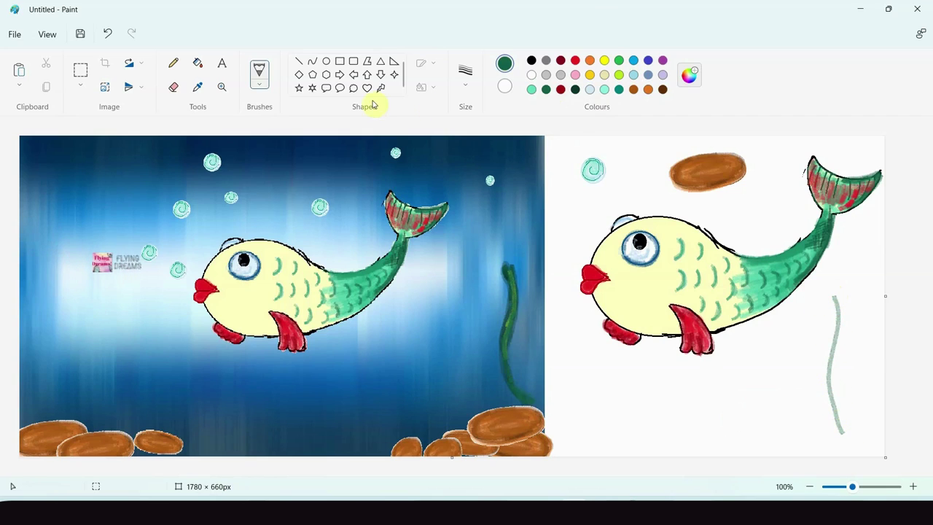
left_click(255, 91)
left_click(317, 246)
mouse_move(833, 296)
left_mouse_down()
mouse_move(831, 373)
mouse_move(843, 429)
left_mouse_up()
key("ctrl+z")
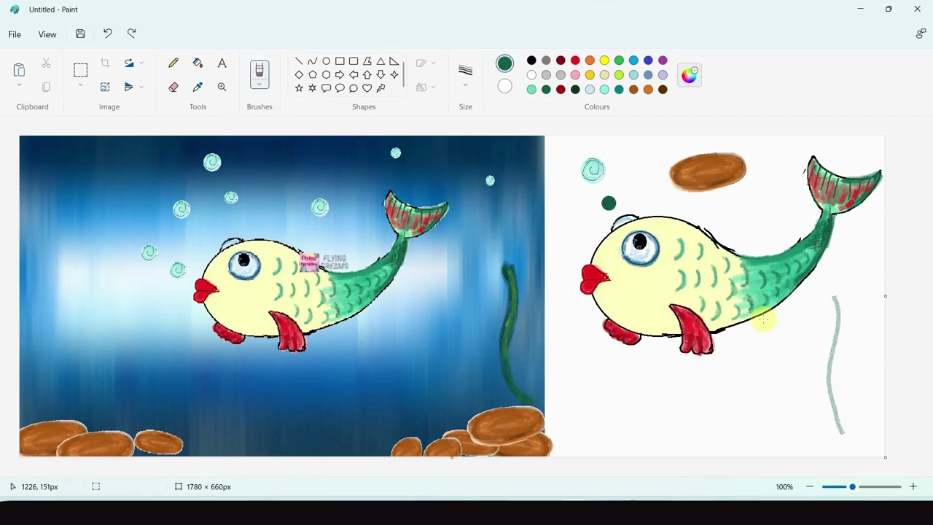
left_click(468, 82)
left_click(471, 113)
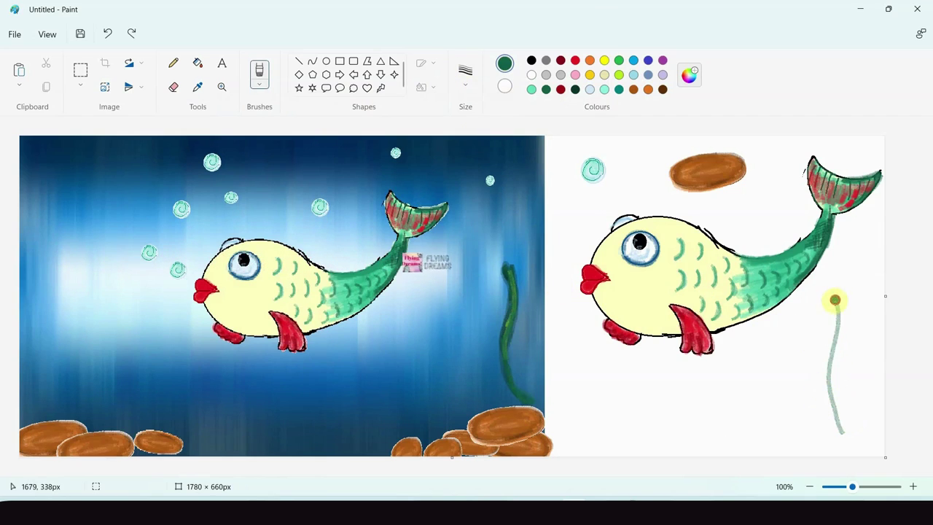
mouse_move(836, 331)
left_mouse_down()
mouse_move(825, 384)
mouse_move(844, 441)
mouse_move(829, 411)
mouse_move(838, 321)
left_mouse_up()
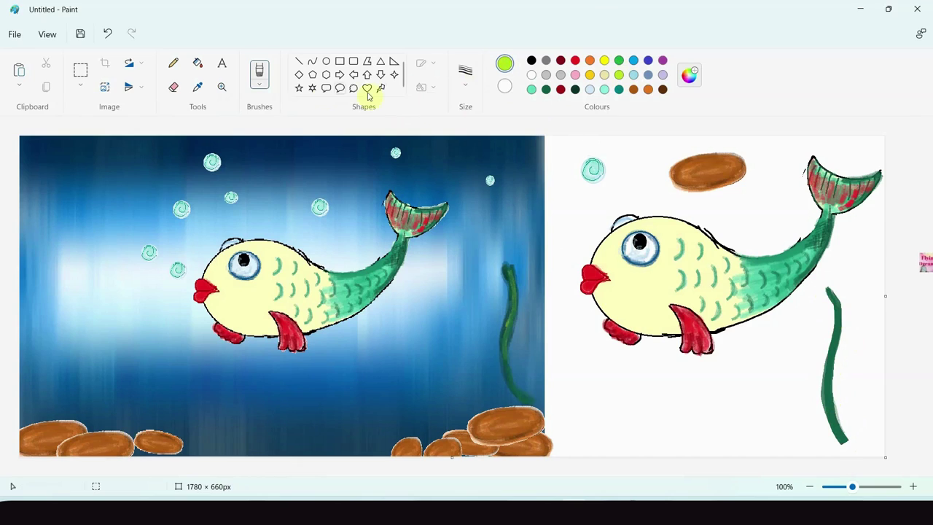
Switch the brush and texture the seaweed stalk on the white area with lime and dark green strokes.
left_click(260, 82)
left_click(312, 274)
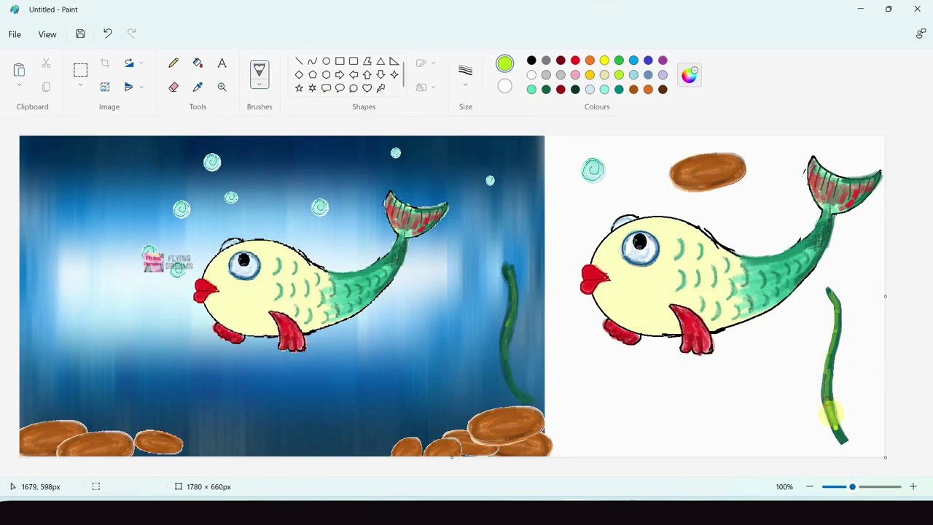
left_click(573, 89)
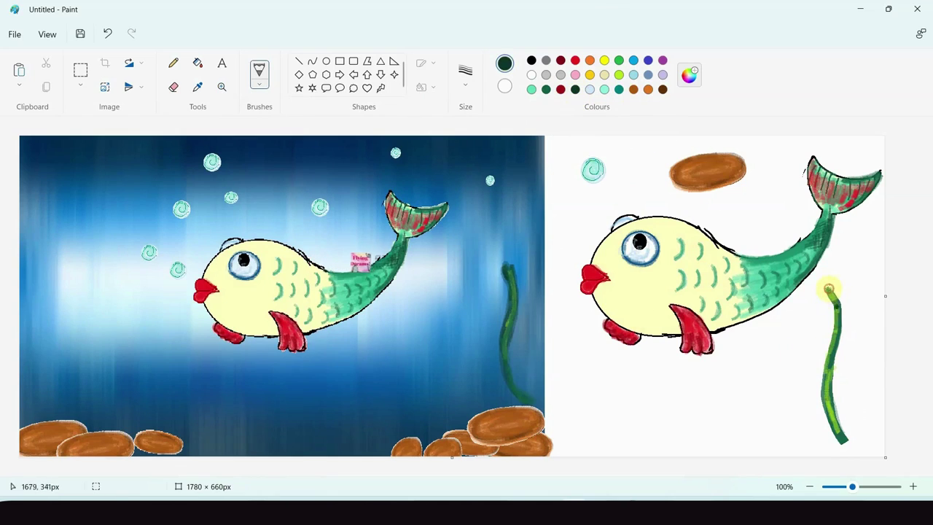
left_click_drag(835, 342, 825, 387)
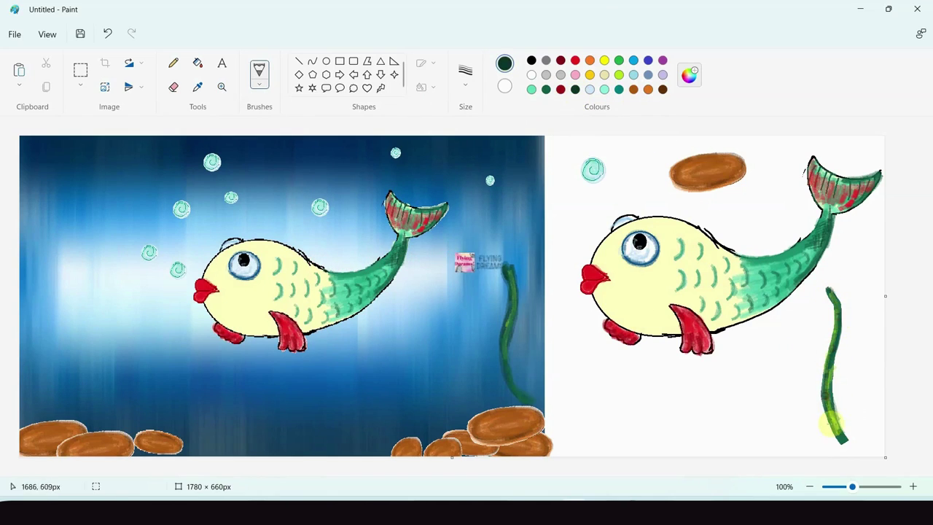
left_click(620, 75)
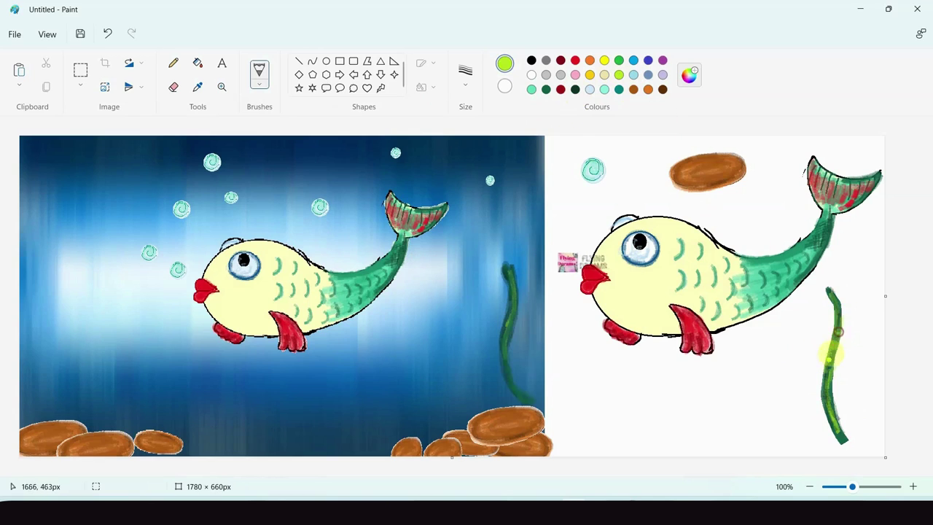
Try to paste a copy of the seaweed stalk from the white area onto the blue background.
left_click(83, 70)
left_click_drag(819, 277, 830, 450)
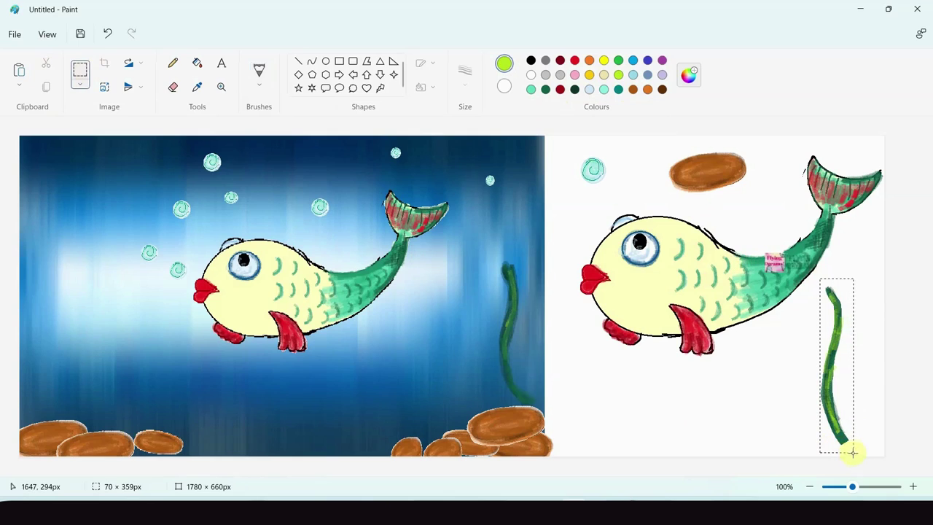
key("ctrl+c")
key("ctrl+v")
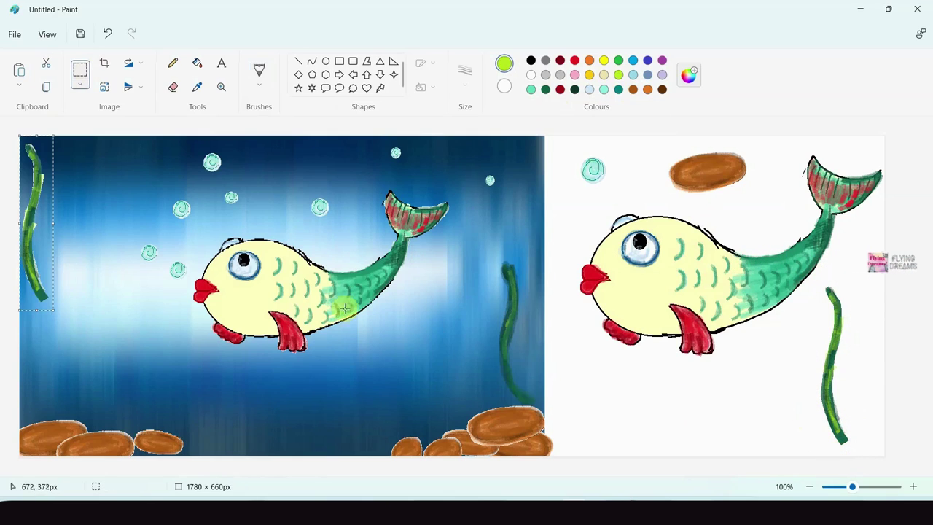
key("ctrl+z")
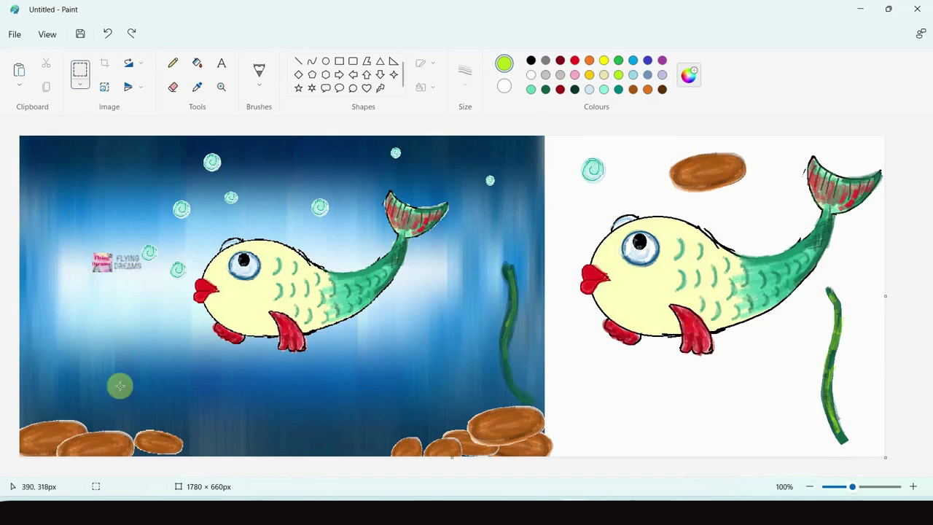
Change the brush and paint three more curved green seaweed stalks around the existing one above the lower-right rocks.
left_click(259, 85)
left_click(292, 217)
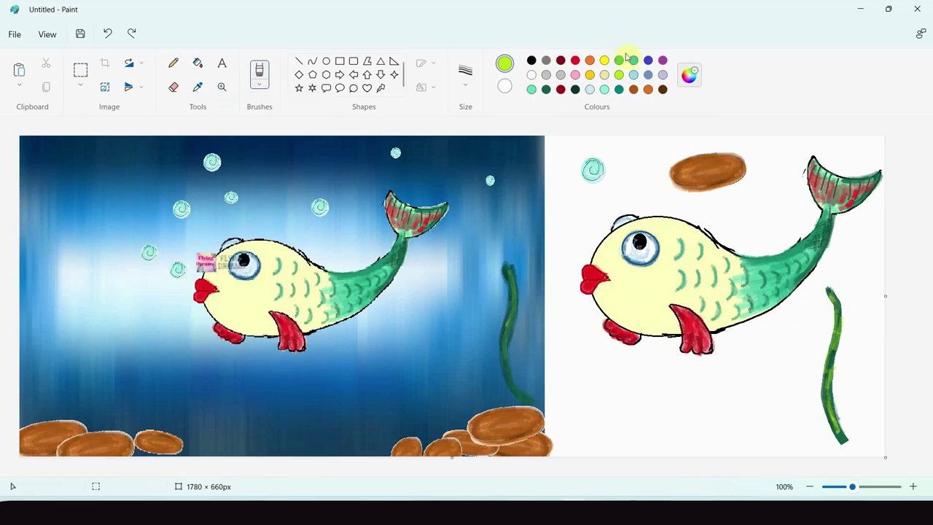
left_click(575, 90)
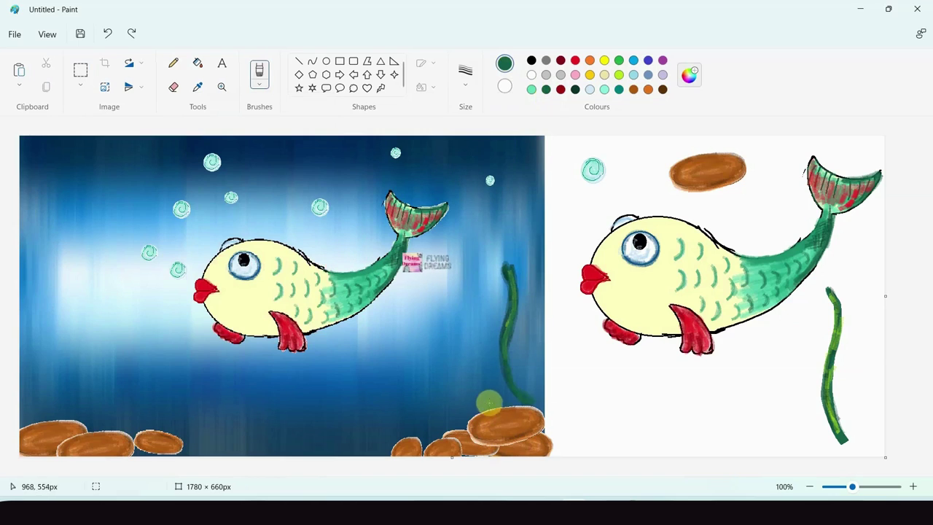
mouse_move(472, 286)
left_mouse_down()
mouse_move(485, 312)
mouse_move(493, 396)
left_mouse_up()
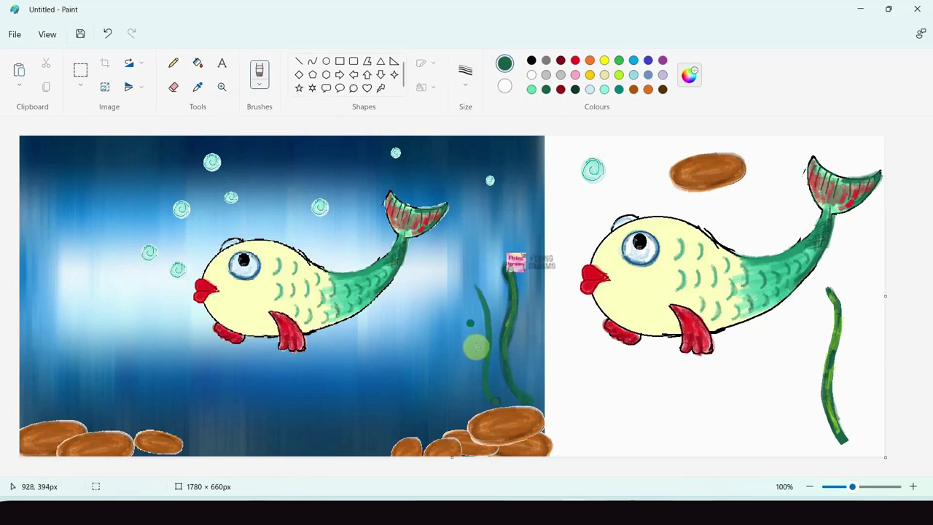
mouse_move(527, 260)
left_mouse_down()
mouse_move(517, 380)
mouse_move(528, 400)
left_mouse_up()
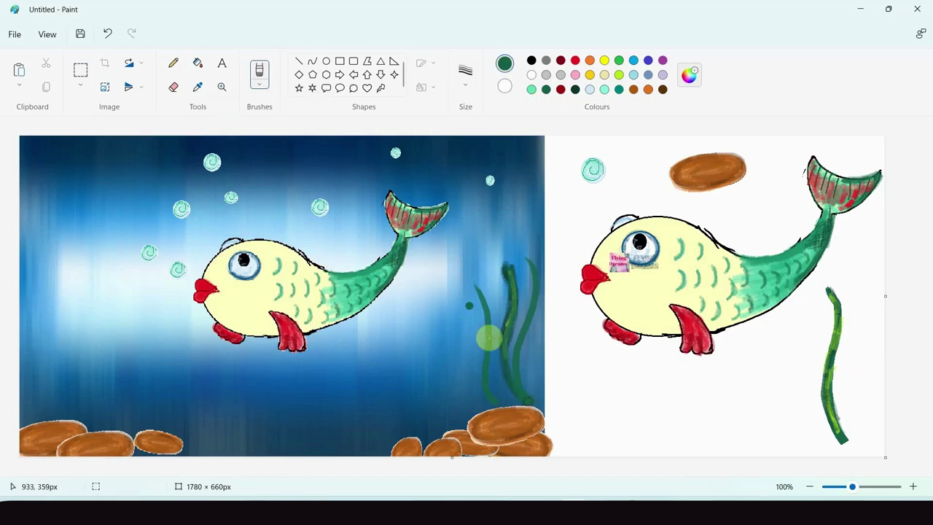
mouse_move(469, 303)
left_mouse_down()
mouse_move(482, 351)
mouse_move(487, 393)
left_mouse_up()
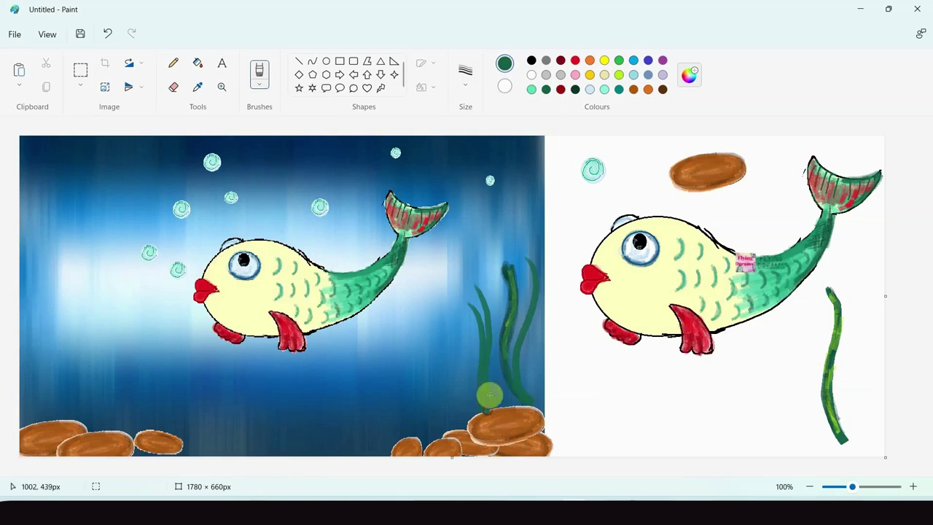
Switch the brush, adjust its size and try out lime highlights on the seaweed stalks above the lower-right rocks, undoing the strokes.
left_click(261, 86)
left_click(297, 240)
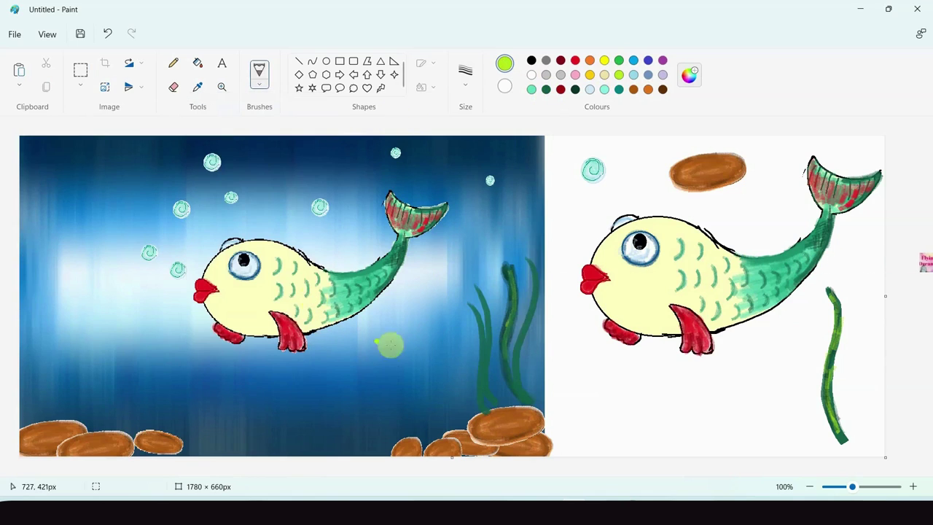
mouse_move(484, 363)
left_mouse_down()
mouse_move(483, 387)
mouse_move(482, 305)
left_mouse_up()
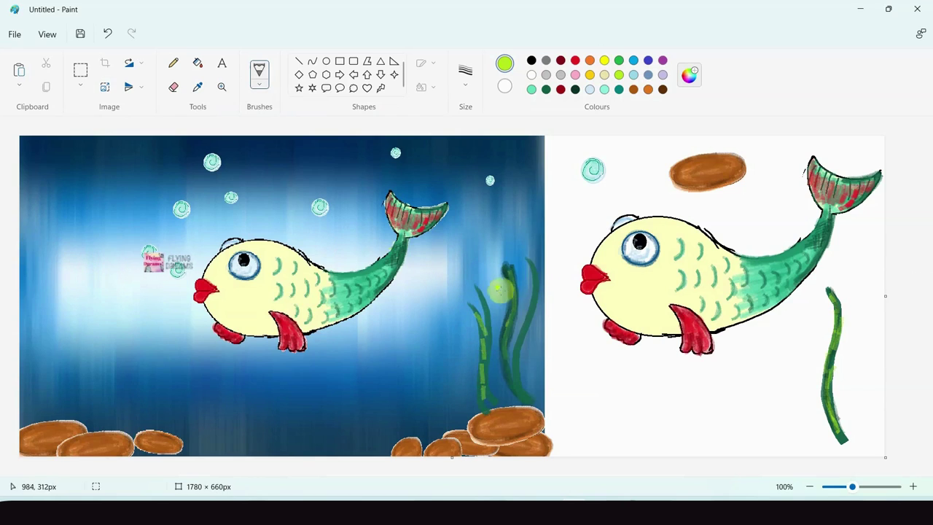
left_click(465, 73)
left_click(474, 104)
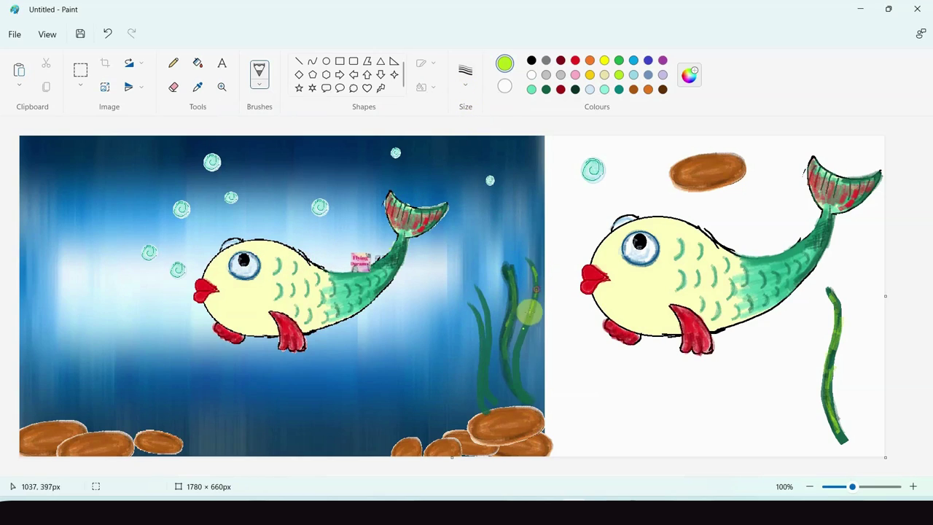
left_click(466, 86)
left_click(462, 189)
mouse_move(483, 355)
left_mouse_down()
mouse_move(483, 408)
mouse_move(485, 355)
left_mouse_up()
key("ctrl+z")
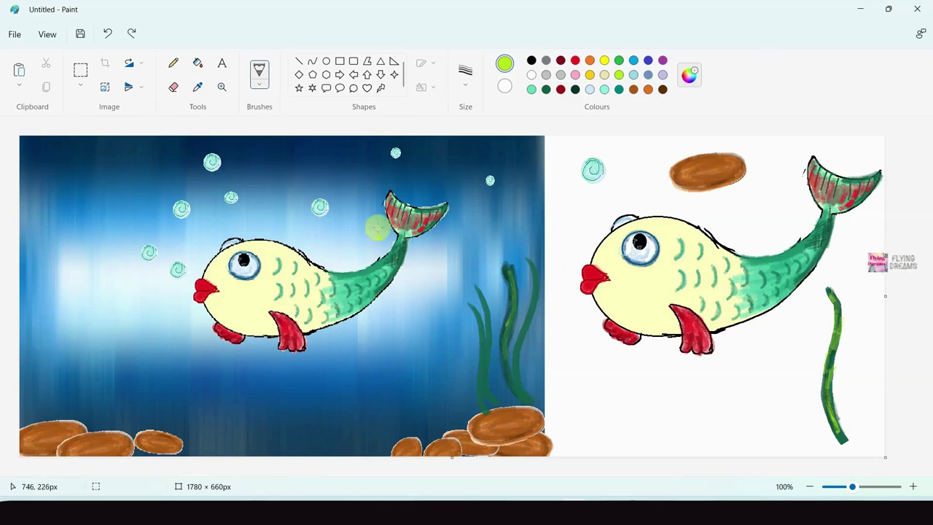
Highlight the outer seaweed stalks above the lower-right rocks with lighter green strokes along their length.
left_click(619, 61)
left_click_drag(478, 300, 480, 382)
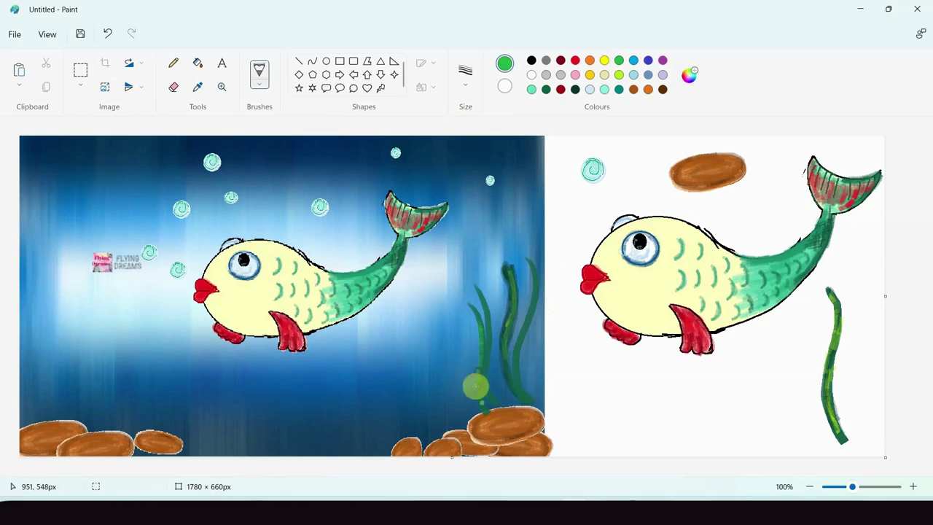
left_click_drag(477, 321, 485, 405)
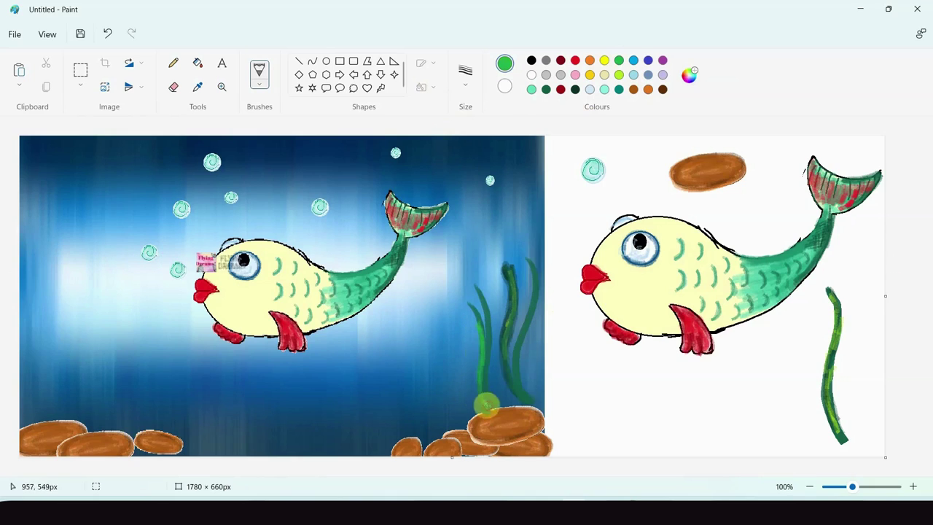
left_click_drag(482, 290, 481, 391)
left_click_drag(533, 269, 517, 381)
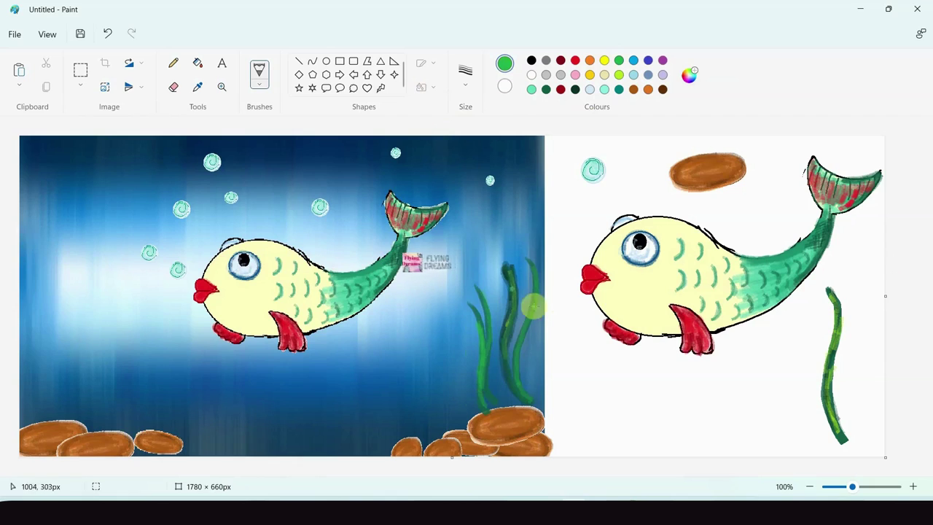
Change the brush and paint a branching dark green plant with jagged arms beside the seaweed above the lower-right rocks.
left_click(260, 80)
left_click(234, 257)
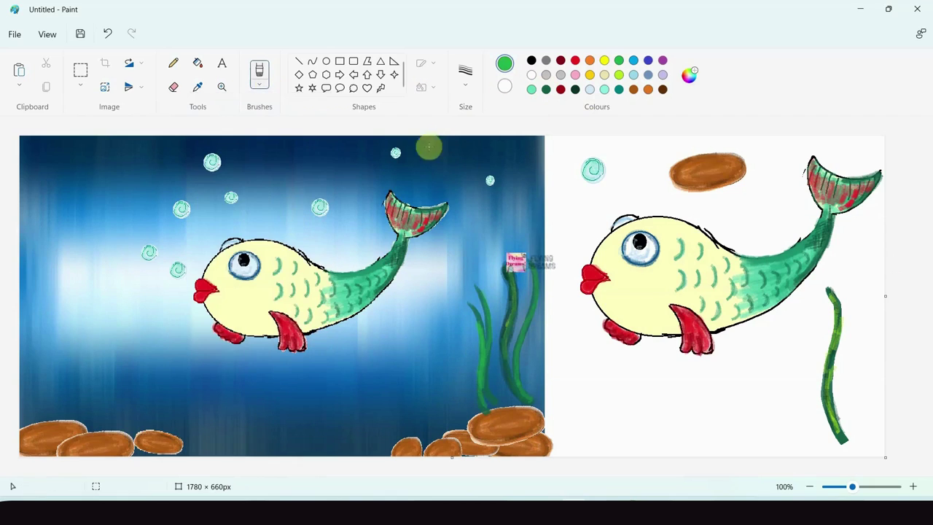
left_click(575, 89)
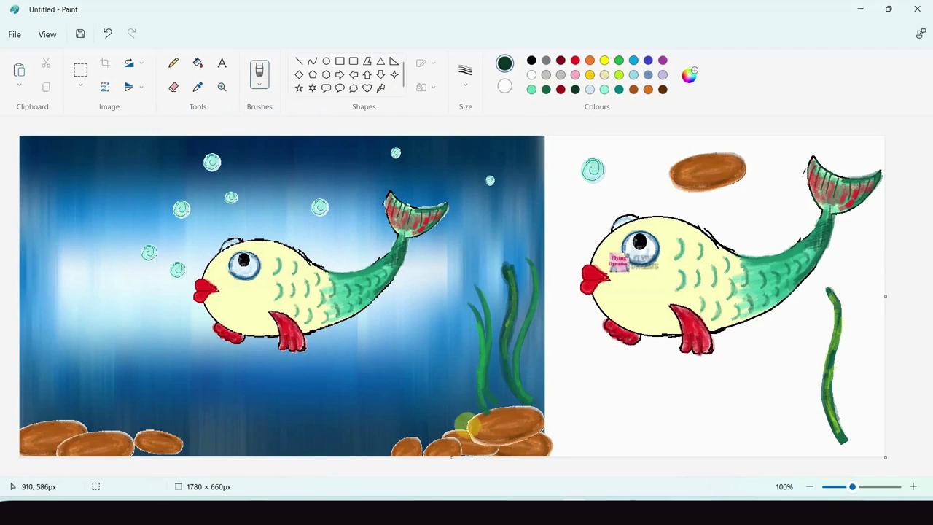
mouse_move(445, 317)
left_mouse_down()
mouse_move(455, 359)
mouse_move(443, 379)
mouse_move(454, 374)
mouse_move(437, 395)
mouse_move(462, 405)
mouse_move(444, 426)
left_mouse_up()
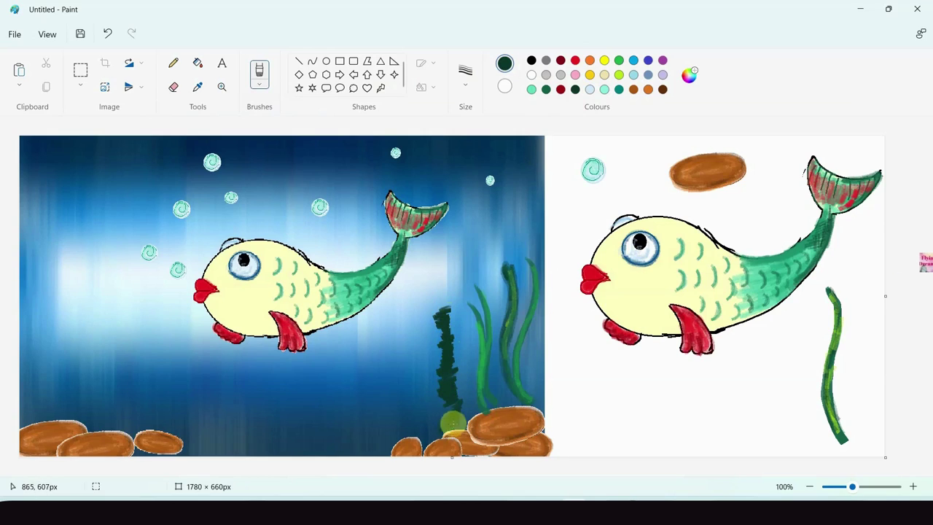
mouse_move(398, 359)
left_mouse_down()
mouse_move(441, 390)
mouse_move(419, 377)
mouse_move(412, 330)
mouse_move(419, 337)
mouse_move(454, 320)
mouse_move(383, 366)
mouse_move(401, 380)
left_mouse_up()
Reduce the brush size and decorate the branching dark green plant with thin lime zigzag lines.
left_click(618, 74)
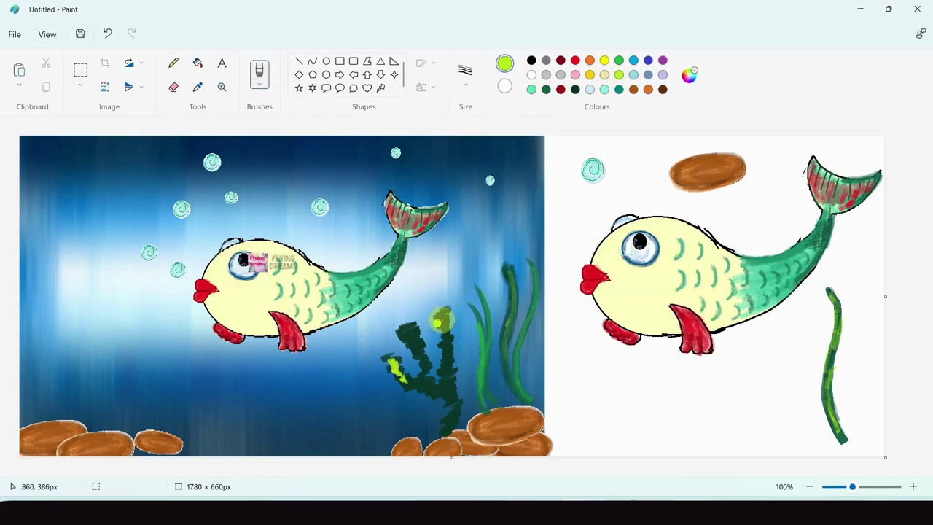
key("ctrl+z")
left_click(465, 71)
left_click(467, 132)
mouse_move(404, 381)
left_mouse_down()
mouse_move(419, 330)
mouse_move(410, 347)
mouse_move(424, 374)
mouse_move(440, 323)
mouse_move(447, 389)
mouse_move(438, 403)
mouse_move(450, 406)
mouse_move(452, 429)
left_mouse_up()
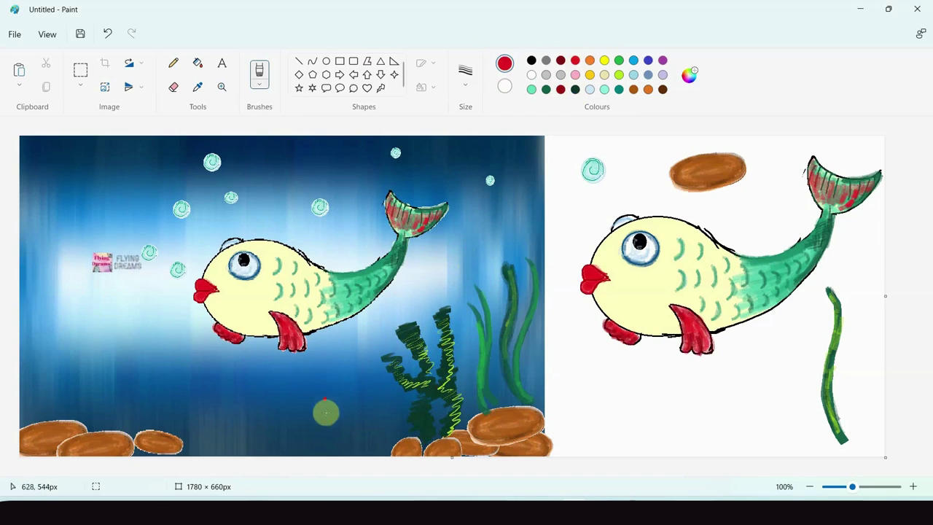
Enlarge the brush and paint two branching red corals, one on each side of the dark green plant.
left_click_drag(393, 439, 379, 394)
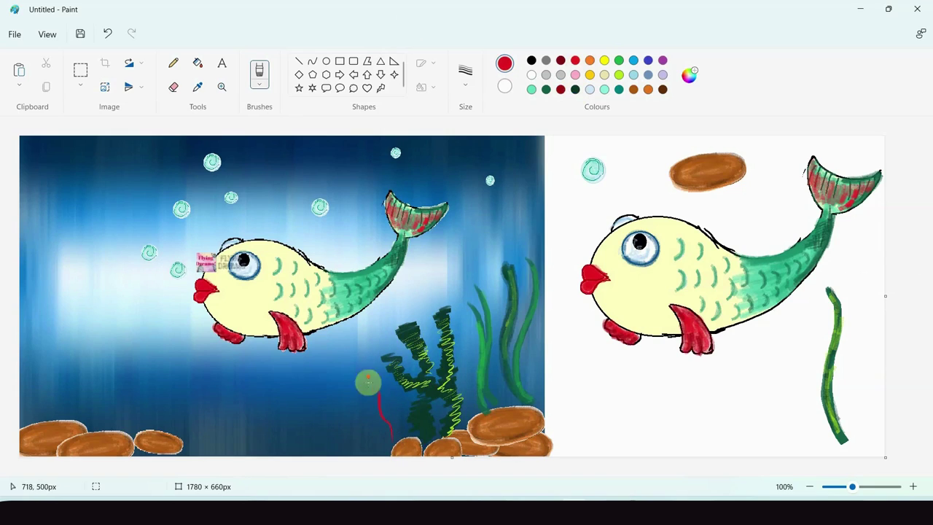
left_click(465, 76)
left_click(462, 160)
mouse_move(371, 376)
left_mouse_down()
mouse_move(380, 420)
mouse_move(393, 440)
left_mouse_up()
left_click_drag(403, 389, 396, 435)
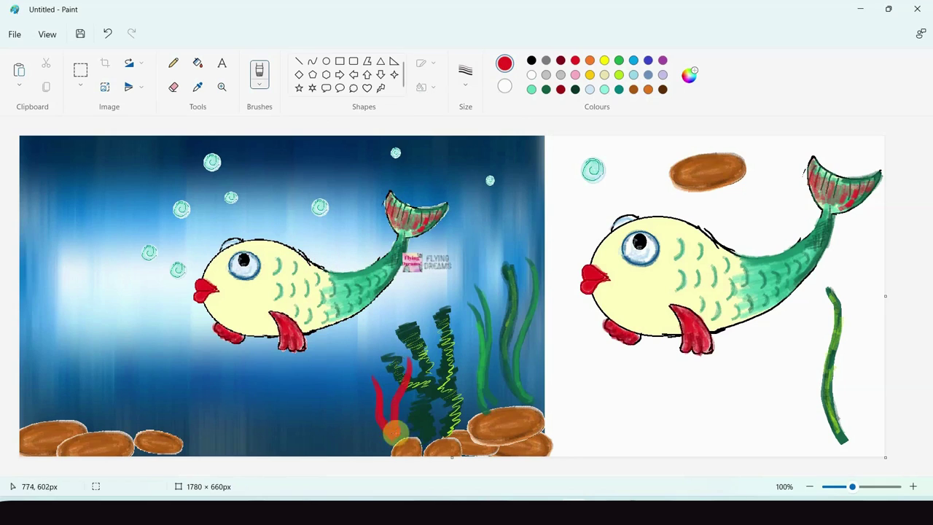
left_click_drag(370, 348, 393, 400)
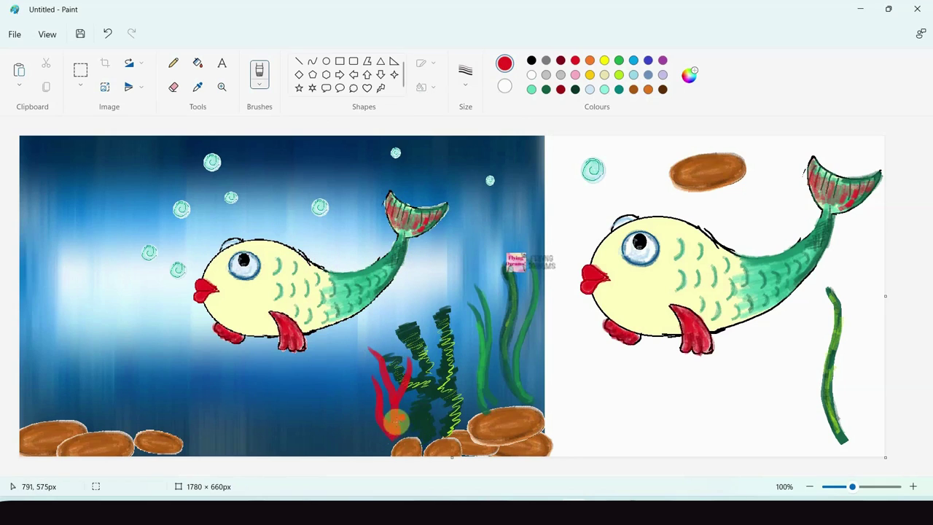
left_click_drag(459, 335, 479, 403)
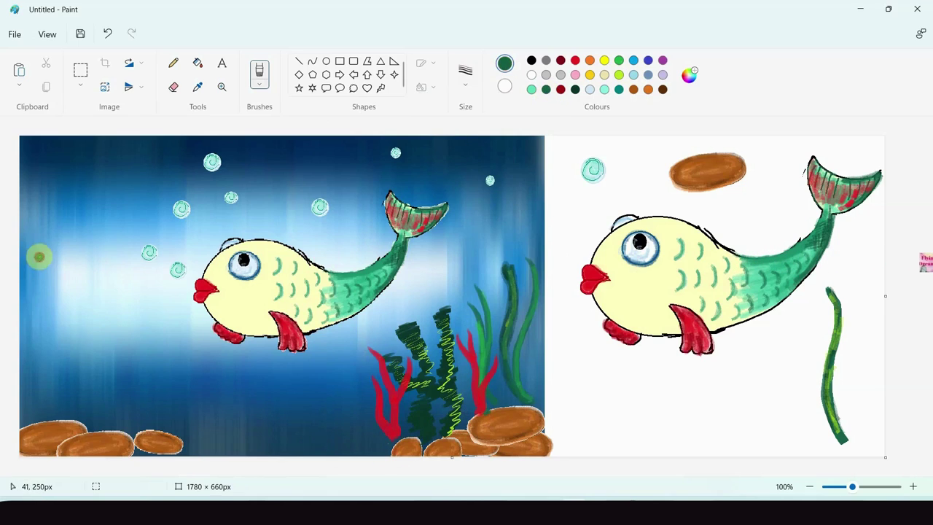
Paint two tall wavy seaweed stalks in dark green and lime above the lower-left rocks.
mouse_move(47, 301)
left_mouse_down()
mouse_move(35, 355)
mouse_move(49, 417)
left_mouse_up()
left_click(108, 220)
left_click(619, 75)
left_click_drag(41, 268, 48, 419)
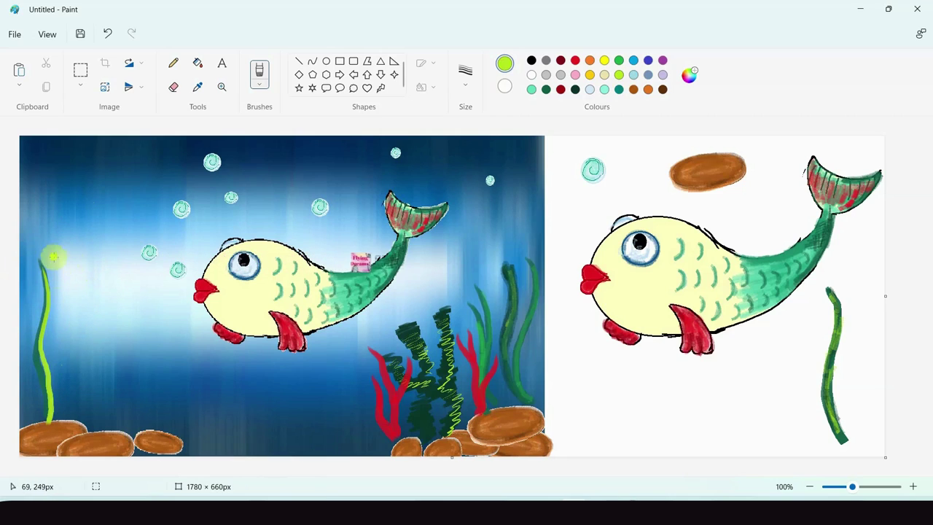
left_click_drag(71, 274, 85, 429)
left_click(546, 89)
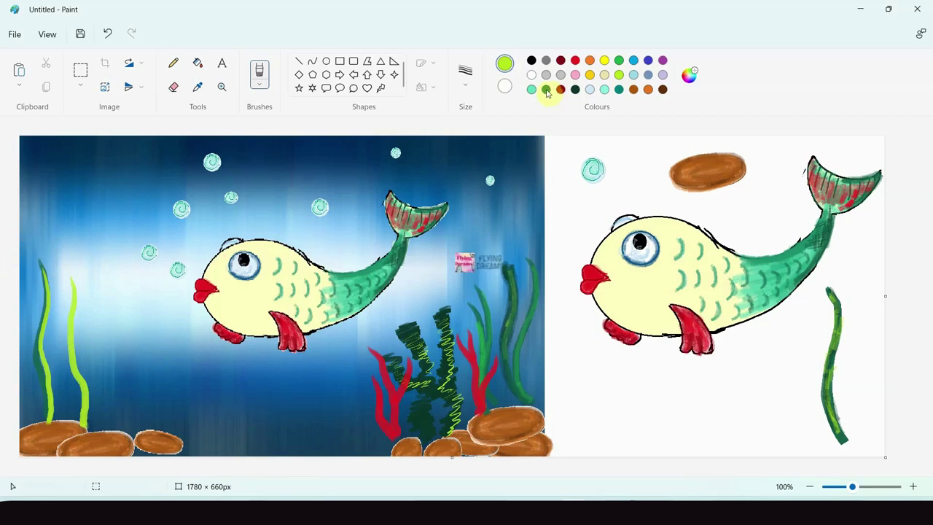
left_click_drag(74, 292, 86, 430)
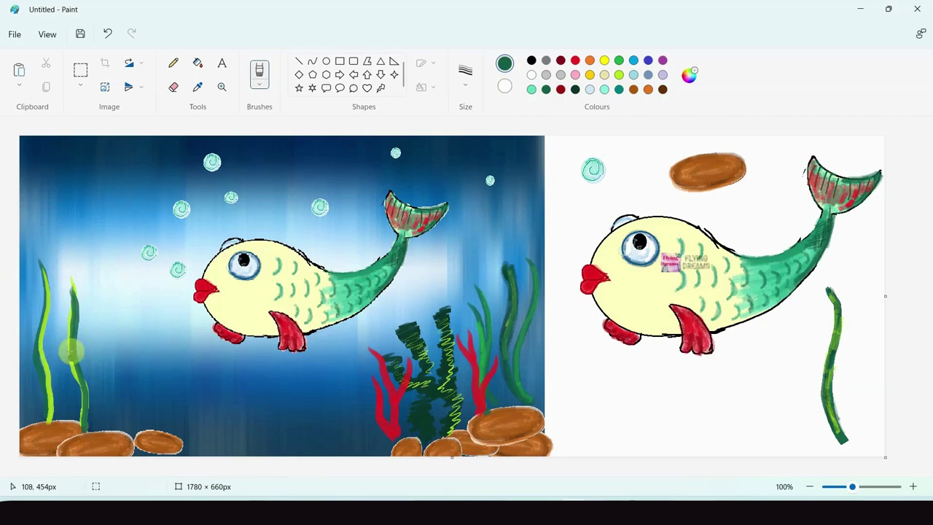
Paint three shorter dark green seaweed stalks around the two tall ones above the lower-left rocks.
mouse_move(99, 315)
left_mouse_down()
mouse_move(108, 360)
mouse_move(93, 431)
left_mouse_up()
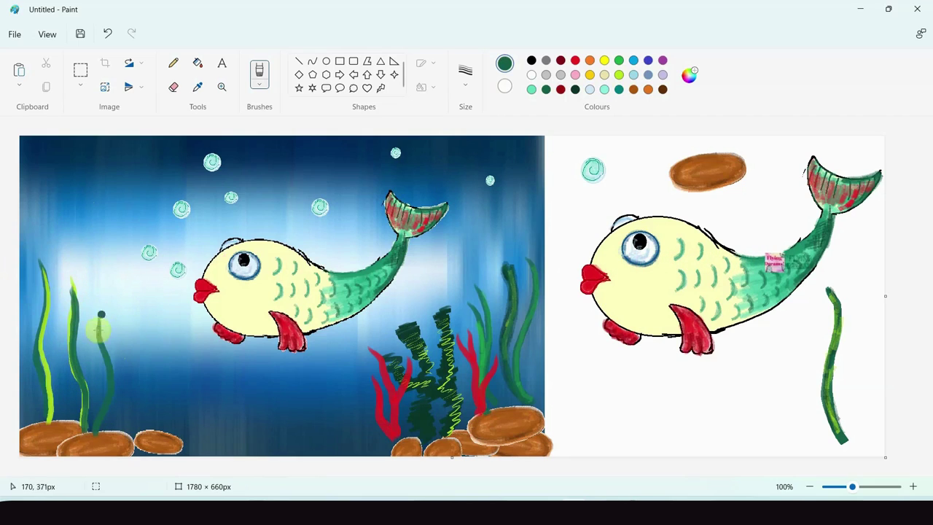
left_click_drag(56, 313, 61, 430)
left_click_drag(24, 314, 29, 430)
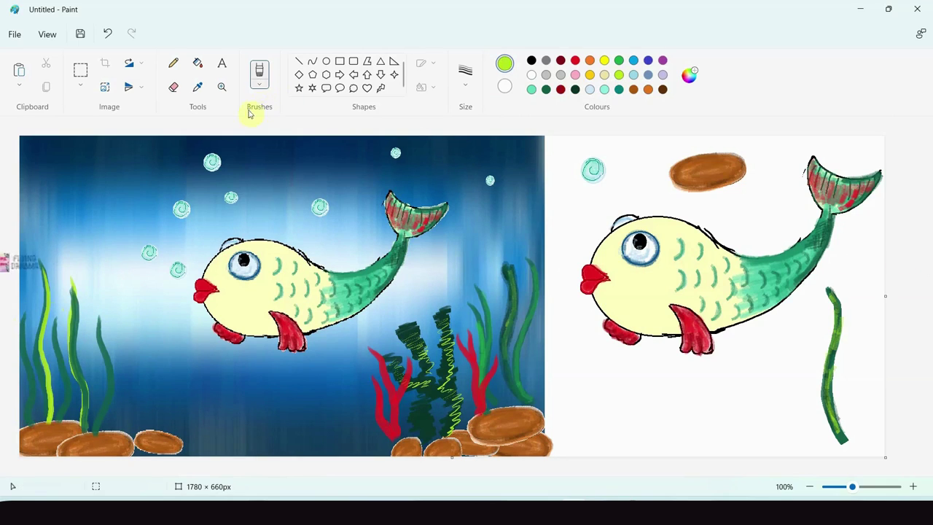
Change the brush and add lime highlights along the dark green seaweed stalks above the lower-left rocks.
left_click(259, 80)
left_click(291, 302)
left_click_drag(74, 290, 82, 430)
mouse_move(99, 315)
left_mouse_down()
mouse_move(110, 380)
mouse_move(87, 432)
left_mouse_up()
mouse_move(38, 324)
left_mouse_down()
mouse_move(70, 398)
mouse_move(57, 422)
left_mouse_up()
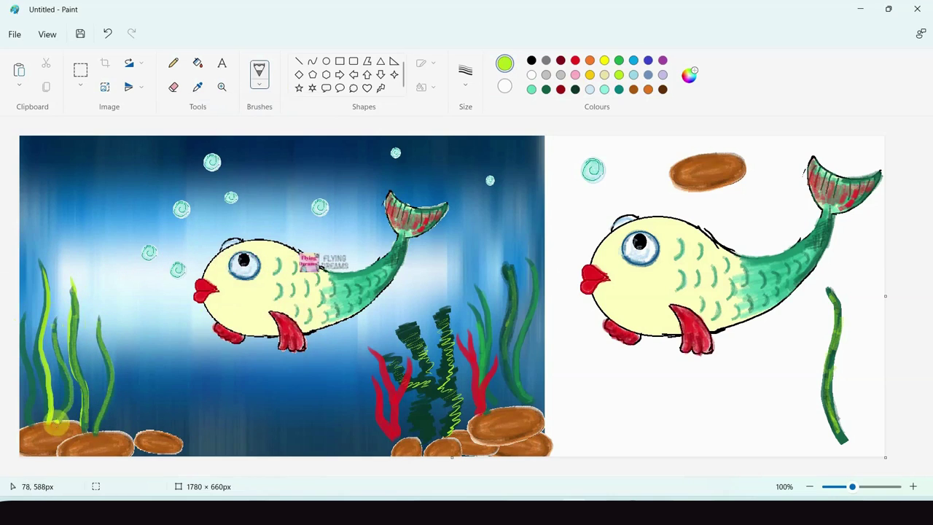
mouse_move(22, 356)
left_mouse_down()
mouse_move(37, 384)
mouse_move(34, 410)
left_mouse_up()
left_click_drag(25, 373, 31, 419)
Undo a trial lime stroke beside the lower-left seaweed and paint a translucent dark green curl across the stalks.
mouse_move(119, 426)
left_mouse_down()
mouse_move(130, 403)
mouse_move(98, 347)
mouse_move(78, 389)
mouse_move(129, 345)
left_mouse_up()
key("ctrl+z")
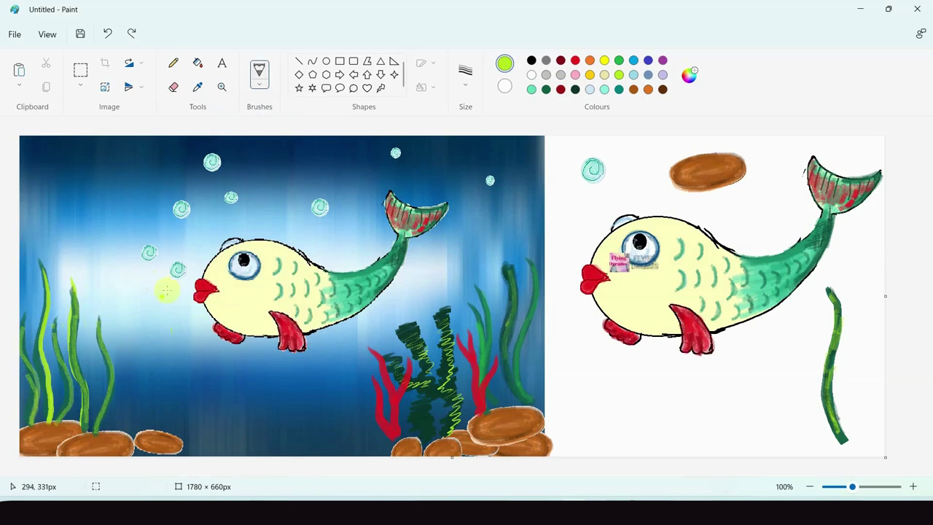
mouse_move(61, 376)
left_mouse_down()
mouse_move(64, 354)
mouse_move(87, 339)
mouse_move(121, 362)
mouse_move(108, 424)
mouse_move(107, 404)
mouse_move(54, 384)
mouse_move(74, 346)
mouse_move(109, 369)
mouse_move(106, 413)
left_mouse_up()
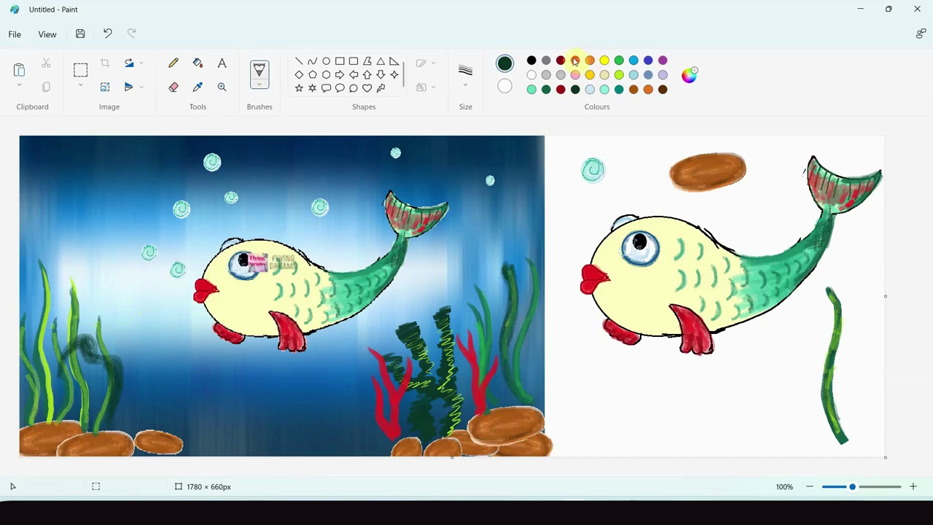
Change the brush and paint branching red corals among the lower-left seaweed stalks.
left_click(259, 81)
left_click(297, 217)
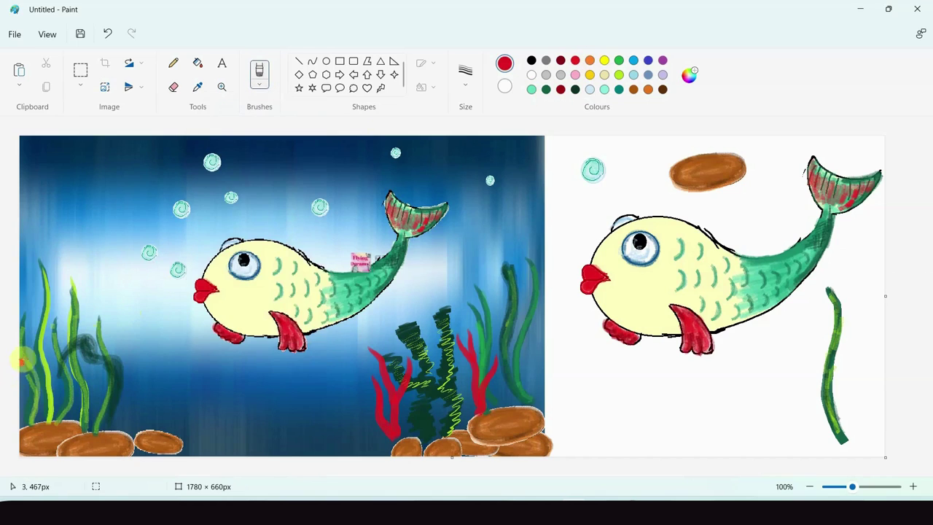
left_click_drag(31, 370, 39, 416)
mouse_move(52, 337)
left_mouse_down()
mouse_move(36, 410)
mouse_move(31, 350)
mouse_move(45, 362)
mouse_move(51, 329)
mouse_move(40, 341)
mouse_move(45, 410)
mouse_move(87, 368)
mouse_move(64, 400)
mouse_move(103, 389)
mouse_move(56, 396)
left_mouse_up()
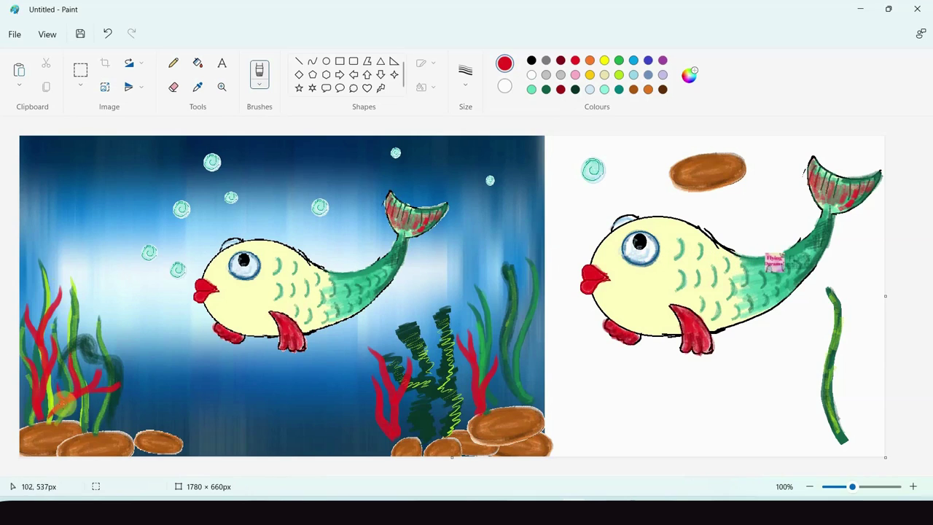
Reduce the brush size and draw thin dark brown curved lines on the rocks on both sides of the seabed.
left_click(230, 243)
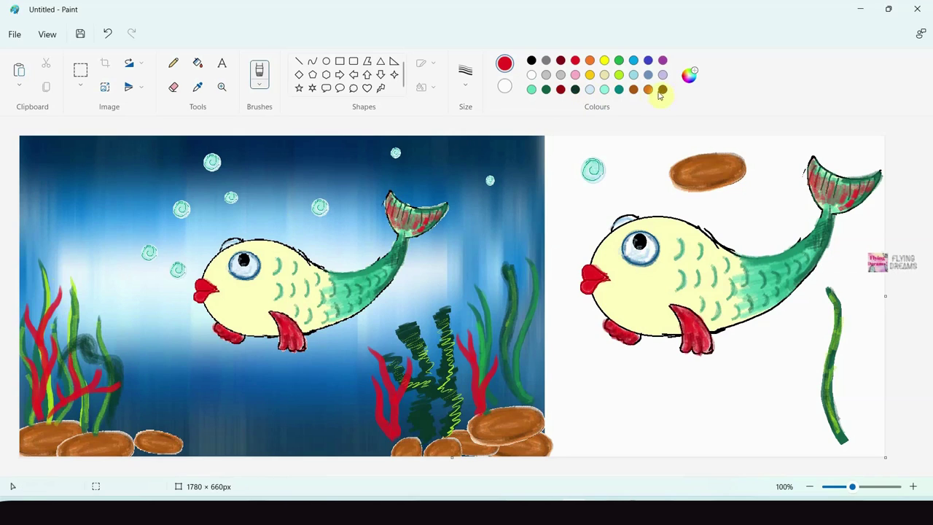
left_click(465, 84)
left_click(462, 107)
left_click_drag(522, 421, 535, 418)
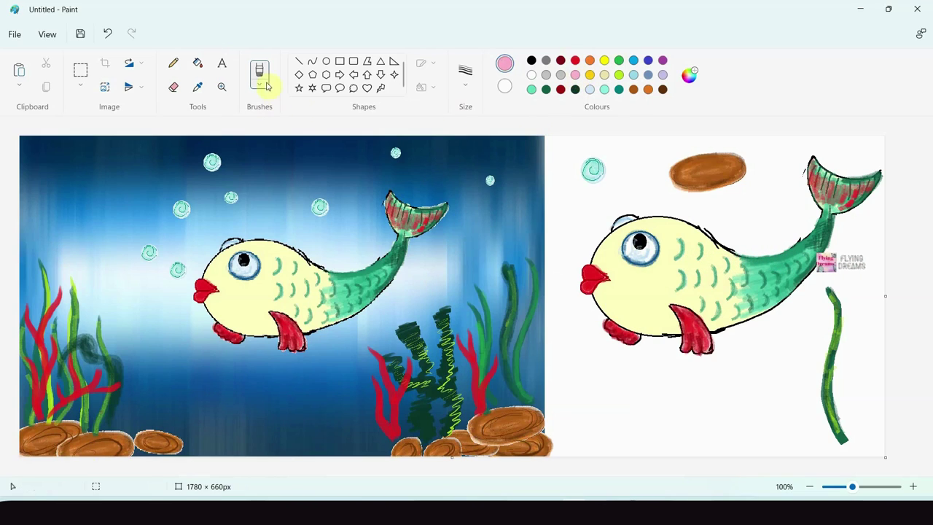
Draw a thin pink curve on the seabed, and sketch a scalloped pink shell with the Pencil on the white area below the large fish.
left_click_drag(205, 453, 255, 446)
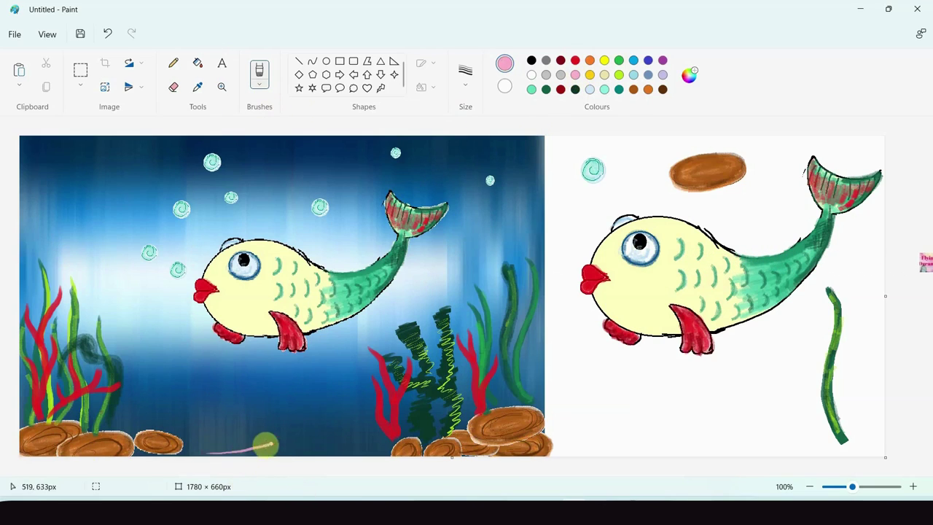
left_click(173, 63)
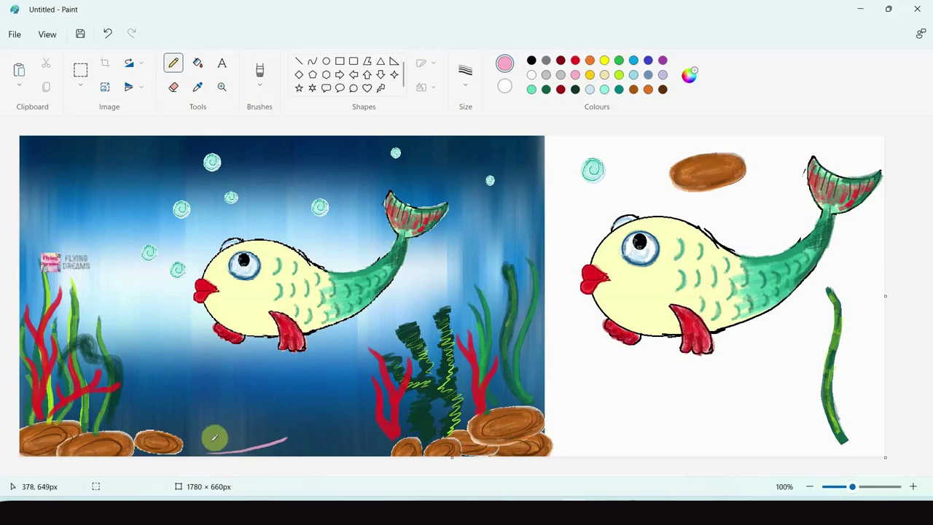
left_click(471, 86)
left_click(457, 156)
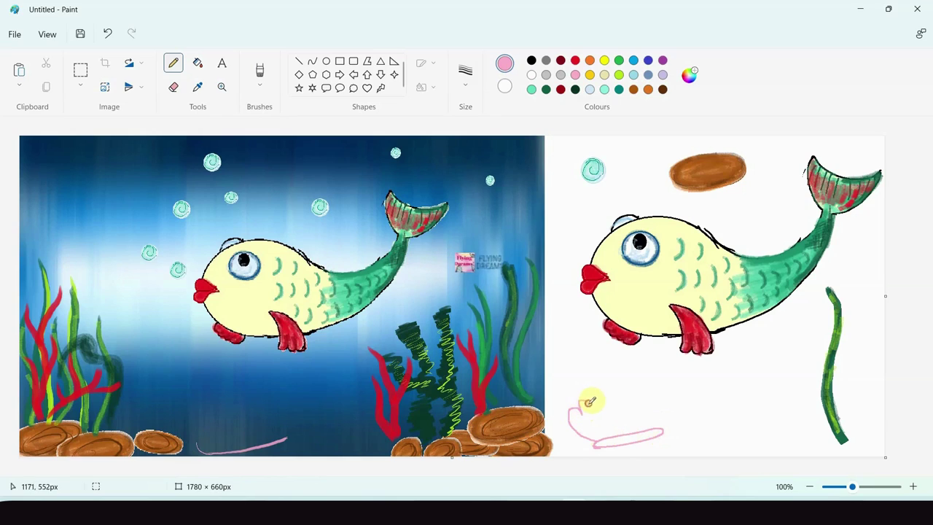
key("ctrl+z")
key("ctrl+y")
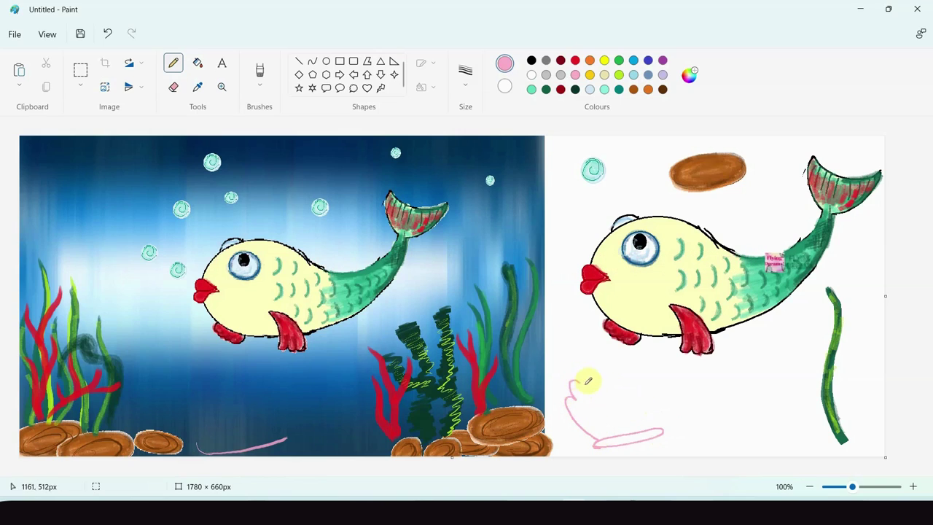
key("ctrl+z")
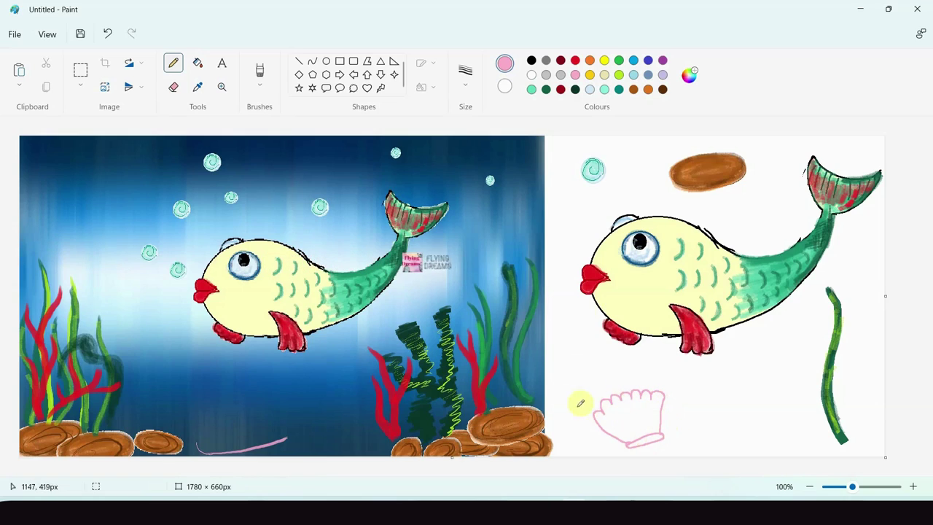
Fill the shell on the white area with light pink brush strokes and shade it with a custom darker pink.
left_click(259, 77)
left_click(277, 273)
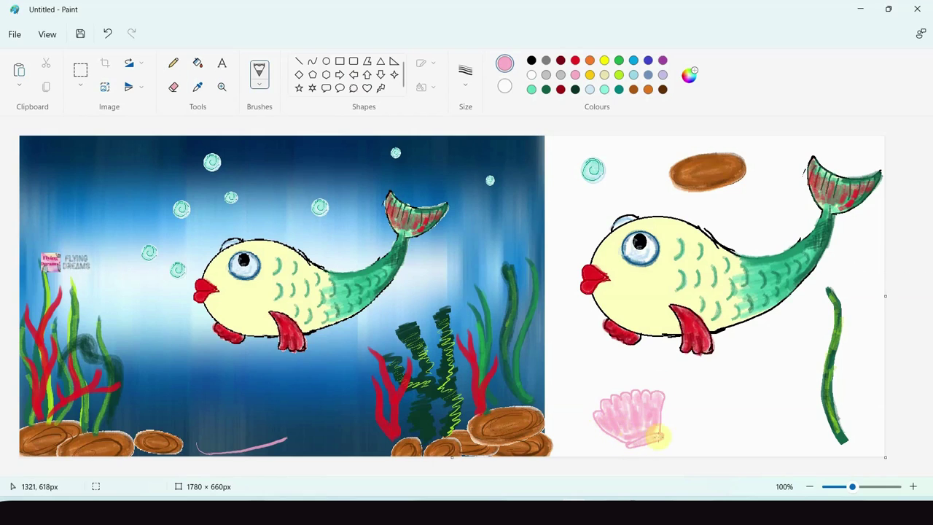
left_click(688, 75)
left_click(599, 209)
left_click(508, 333)
left_click(359, 332)
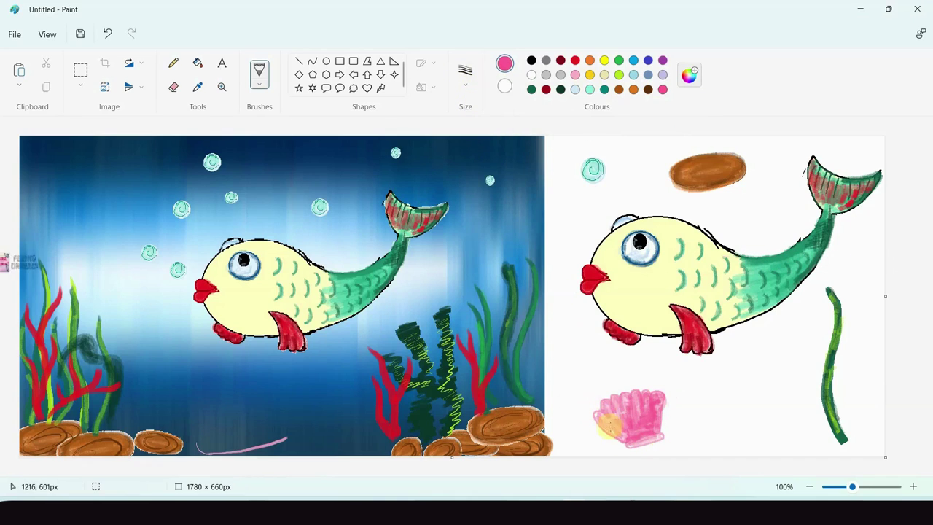
Finish the darker pink shading on the shell, and place a slightly enlarged copy of it on the seabed beside the left rocks.
left_click_drag(612, 415, 640, 436)
left_click_drag(642, 402, 655, 425)
left_click(80, 70)
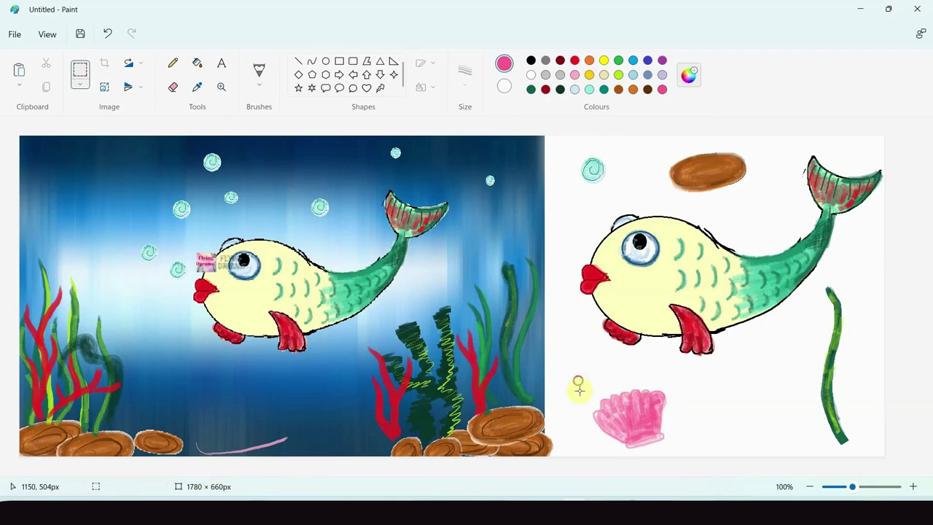
key("ctrl+c")
key("ctrl+v")
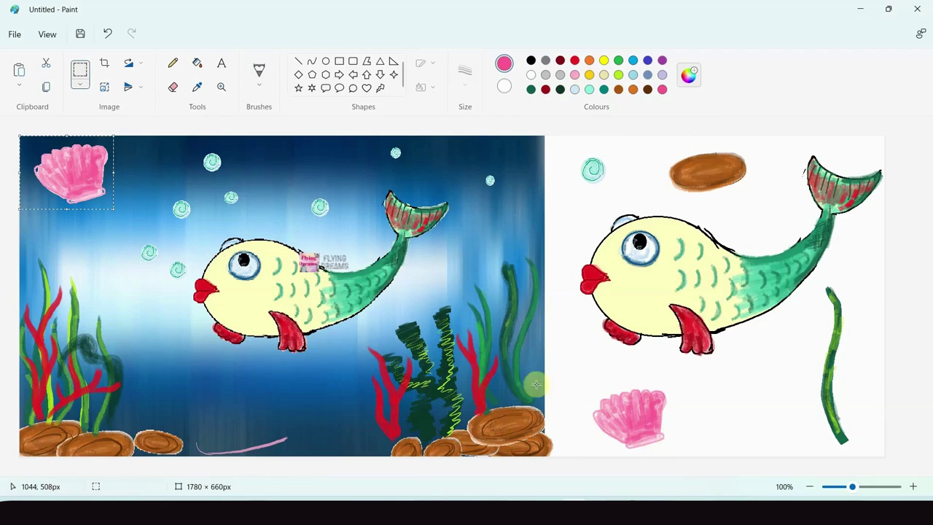
left_click_drag(79, 161, 217, 410)
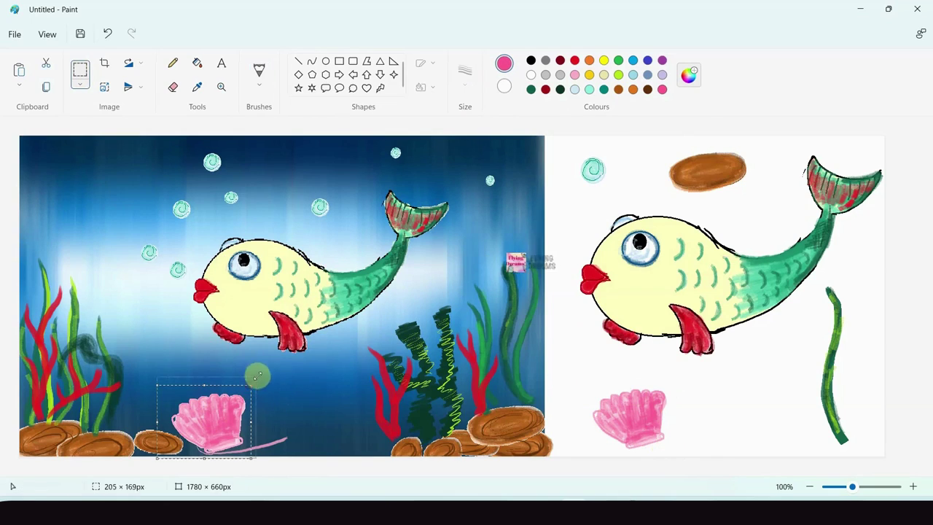
left_click_drag(255, 377, 260, 375)
left_click(281, 369)
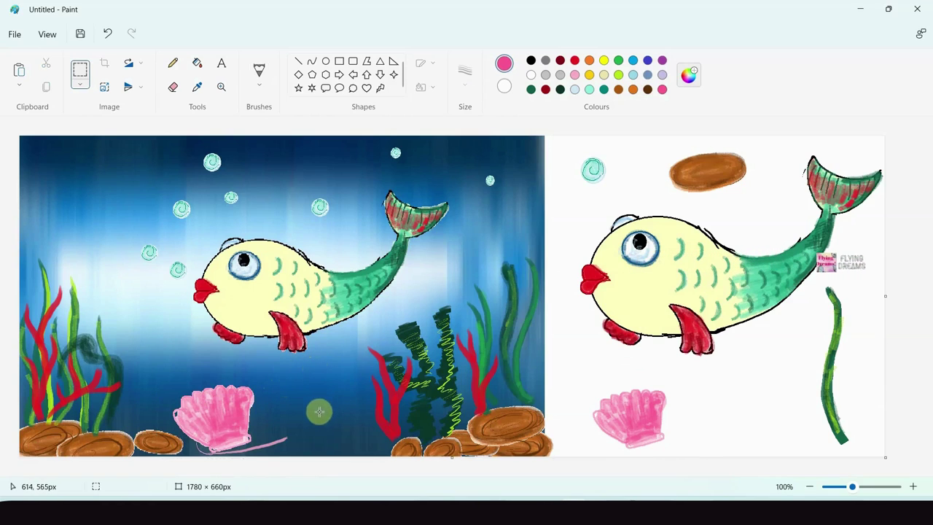
Paste another copy of the shell, shrink it and place it on the seabed just right of the larger shell.
key("ctrl+v")
left_click_drag(85, 179, 303, 434)
left_click_drag(330, 394, 308, 410)
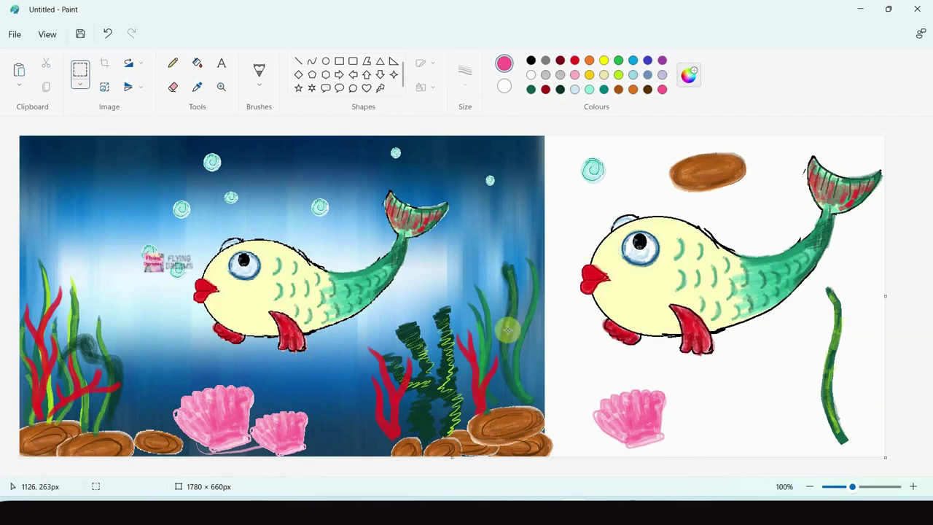
Copy the brown rock from the white area and place it on the seabed between the small shell and the right rocks.
left_click_drag(659, 151, 760, 201)
key("ctrl+c")
key("ctrl+v")
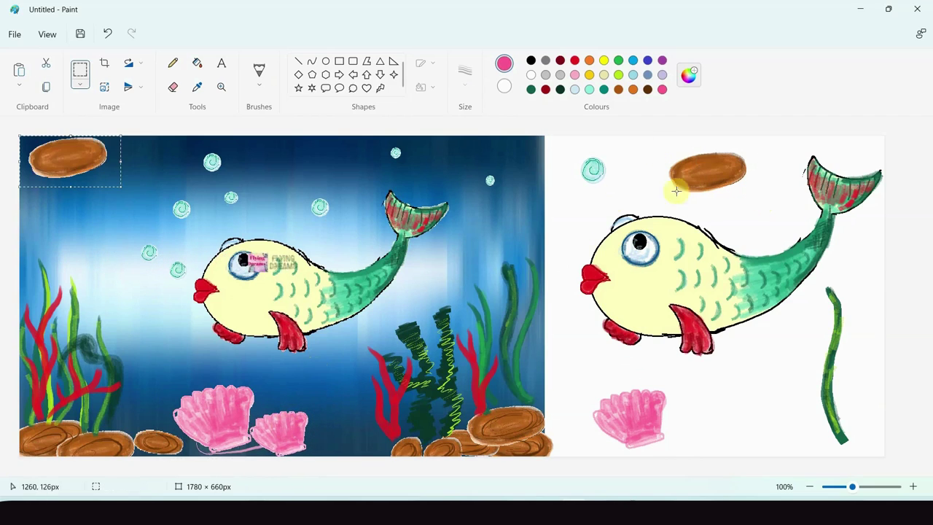
left_click_drag(70, 156, 342, 451)
left_click_drag(404, 431, 412, 432)
left_click_drag(352, 450, 341, 451)
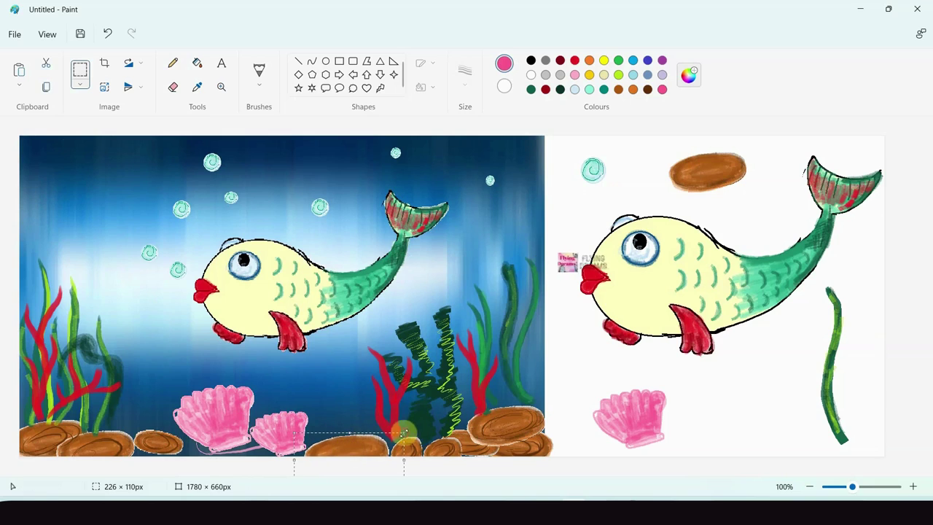
left_click(402, 373)
Paste two more copies of the brown rock and place them partly below the canvas edge under the two seabed shells.
key("ctrl+v")
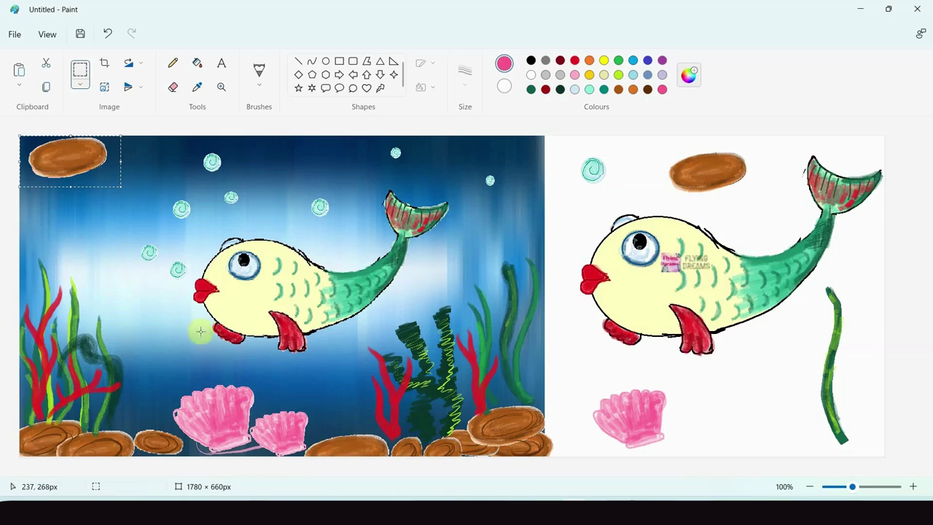
left_click_drag(63, 156, 256, 464)
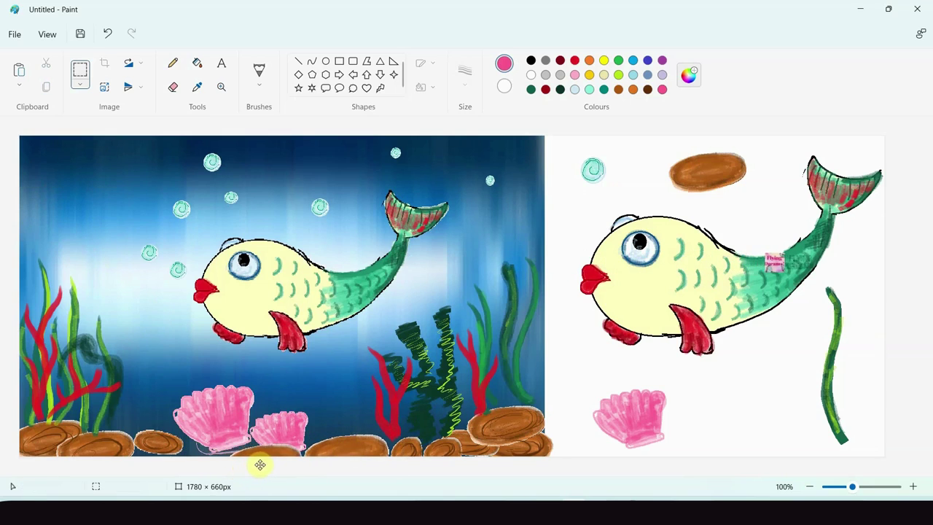
key("ctrl+v")
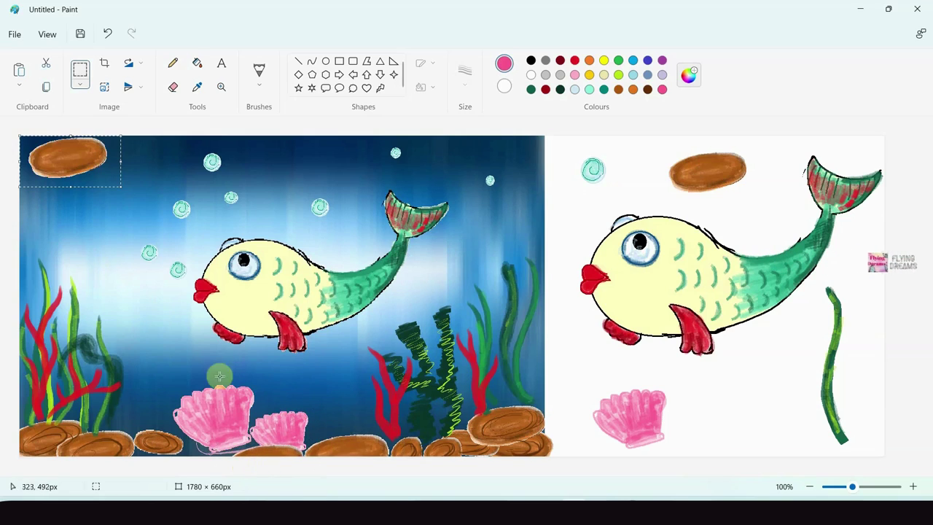
left_click_drag(77, 159, 206, 464)
left_click(348, 417)
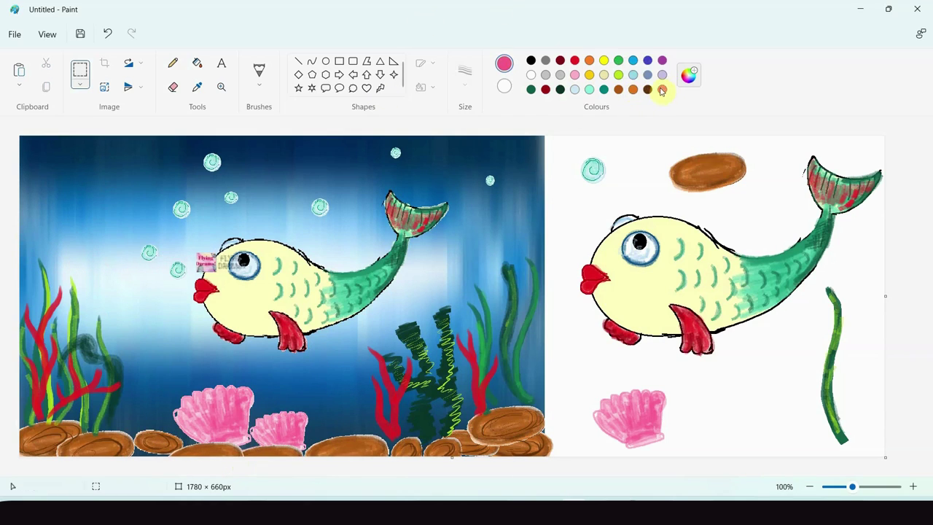
Retouch the edges and ridges of the two seabed shells with darker pink strokes, using the Pencil.
left_click(261, 82)
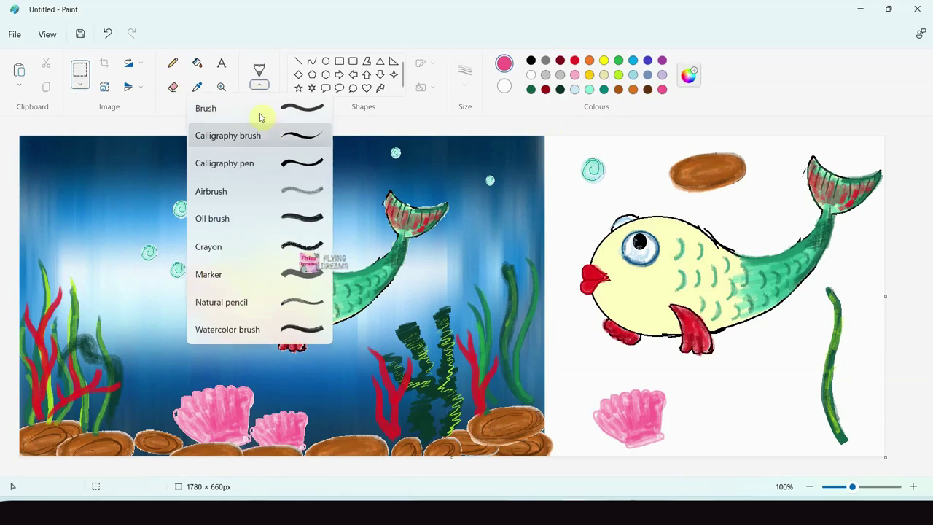
left_click(284, 312)
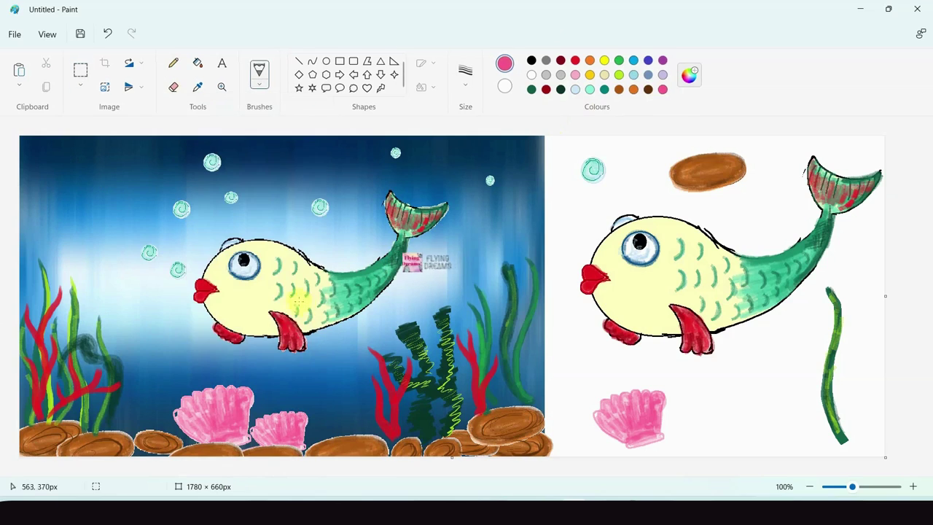
left_click(173, 63)
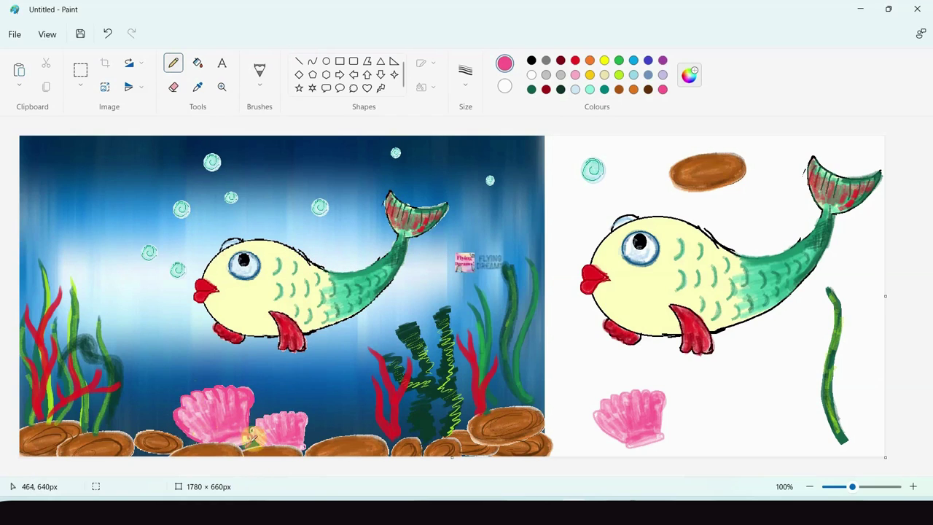
key("ctrl+z")
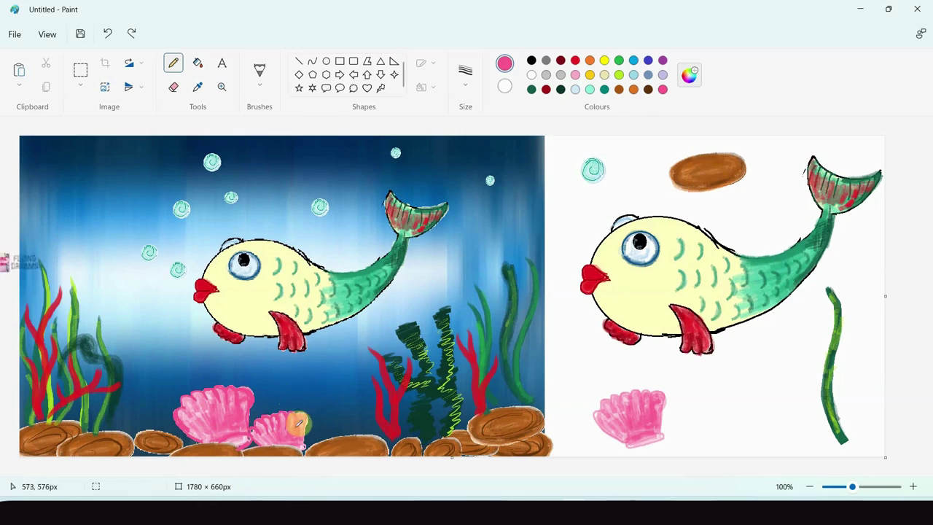
key("ctrl+y")
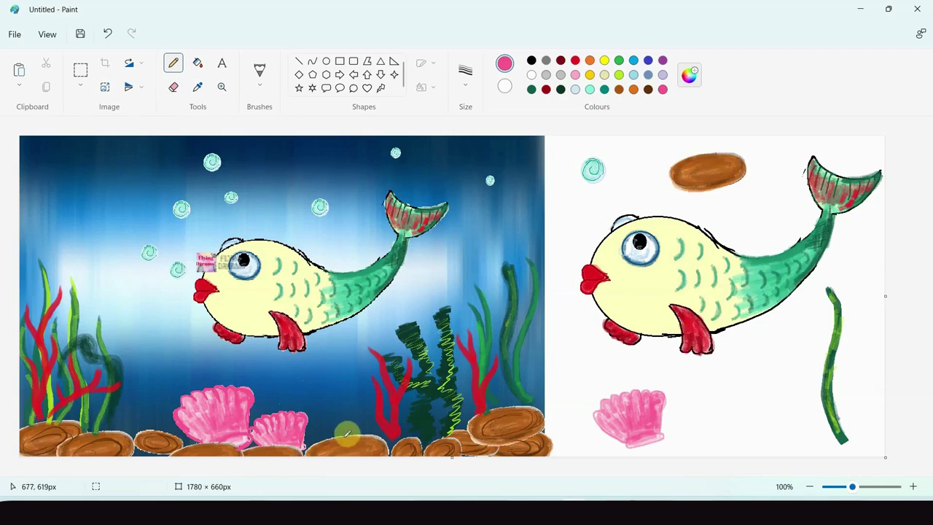
Paint branching green seaweed above the rock between the small shell and the red coral, using the 16px Oil brush.
left_click(620, 61)
left_click(266, 86)
left_click(306, 276)
left_click(465, 73)
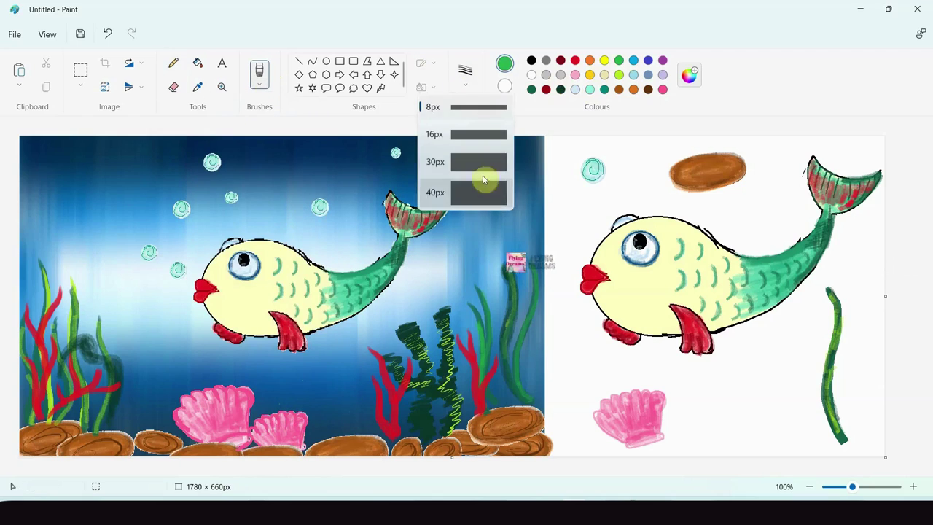
left_click(485, 133)
left_click_drag(353, 356, 357, 407)
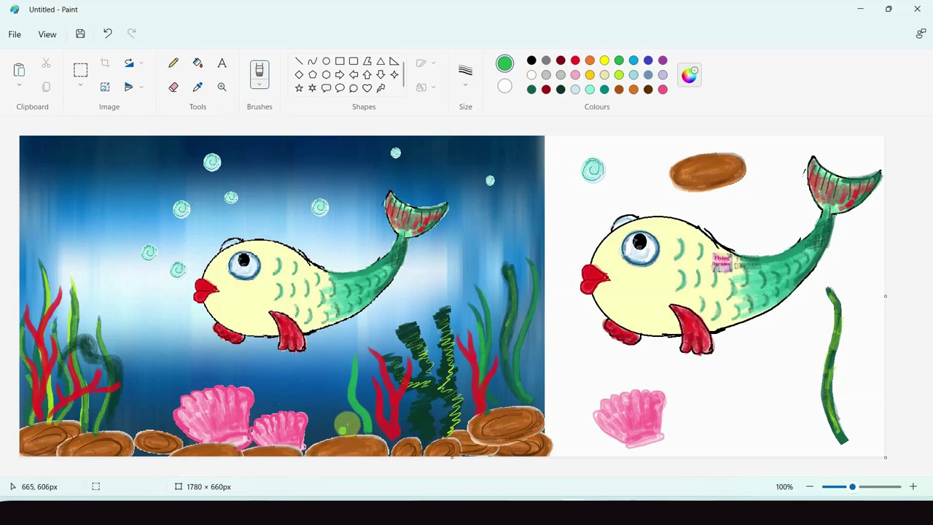
mouse_move(330, 377)
left_mouse_down()
mouse_move(344, 411)
mouse_move(367, 428)
left_mouse_up()
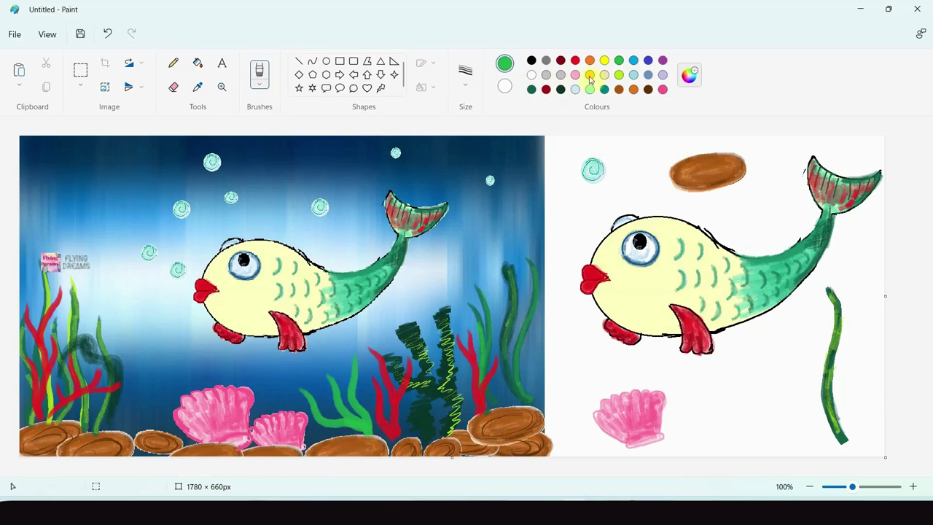
Add lime green highlights along the branches of the new green seaweed with the Natural pencil brush.
left_click_drag(305, 391, 322, 427)
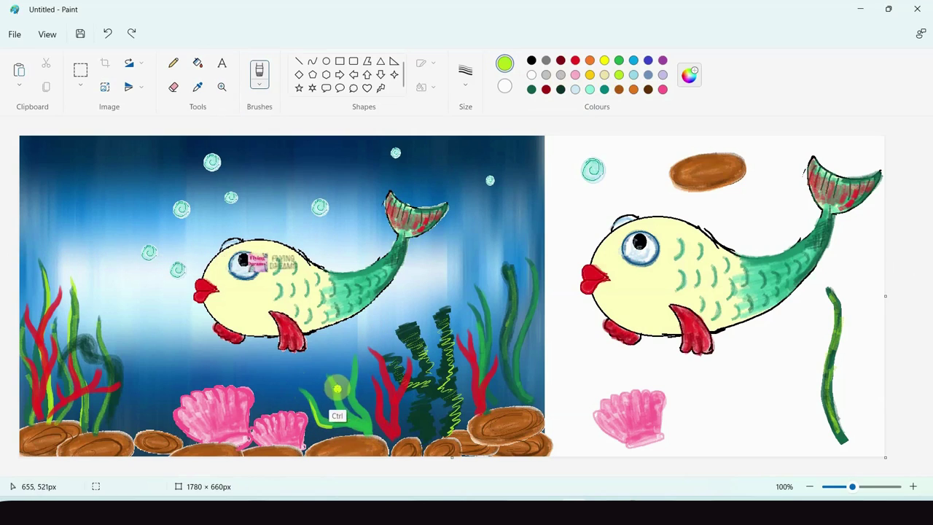
left_click(259, 85)
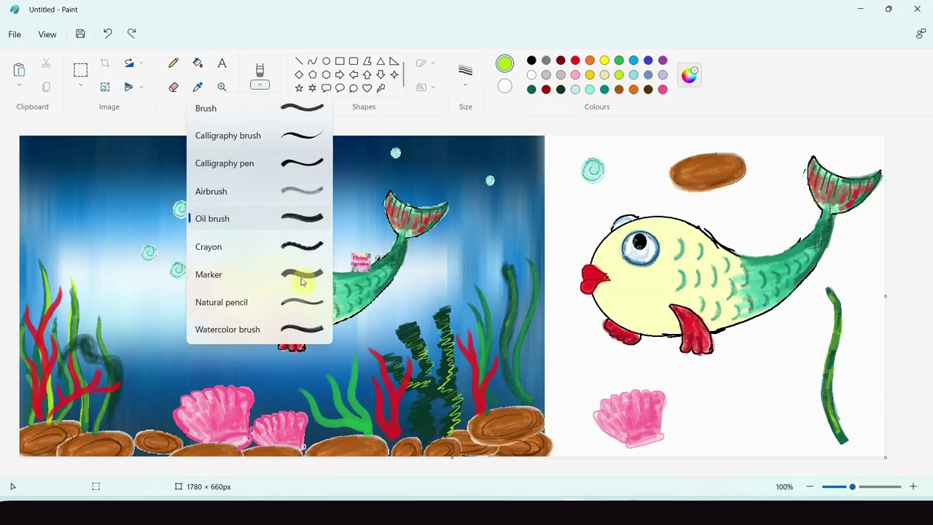
left_click(310, 302)
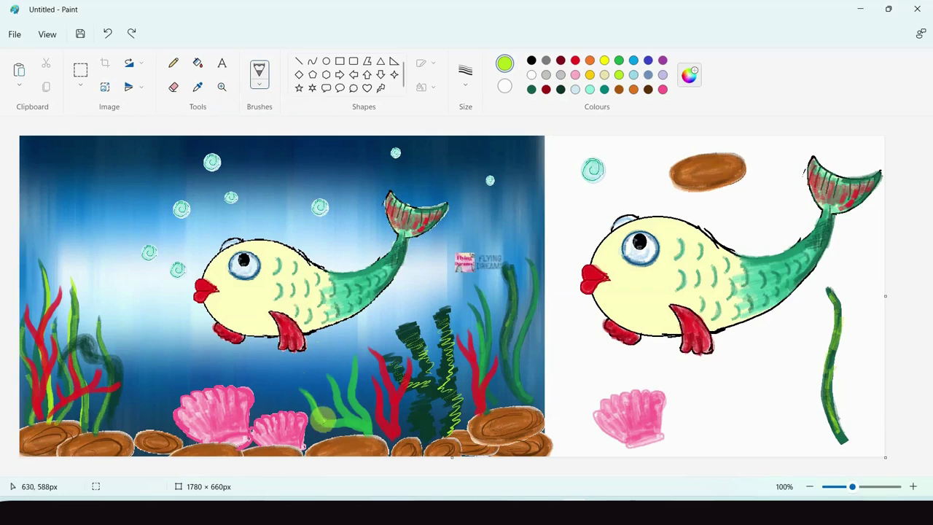
left_click_drag(332, 380, 366, 431)
left_click_drag(355, 363, 366, 436)
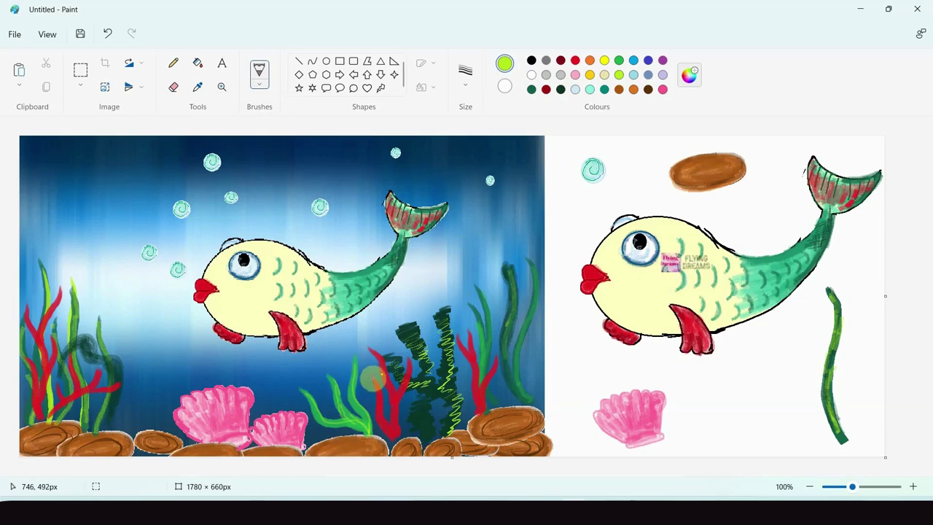